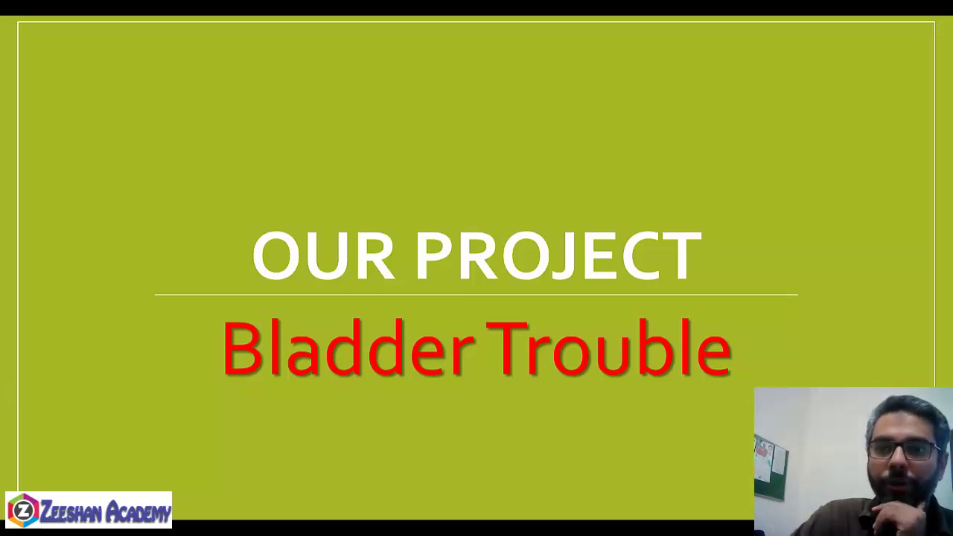
# Advance the slideshow from the title slide to the Story slide so its embedded video plays
pyautogui.press('Right')
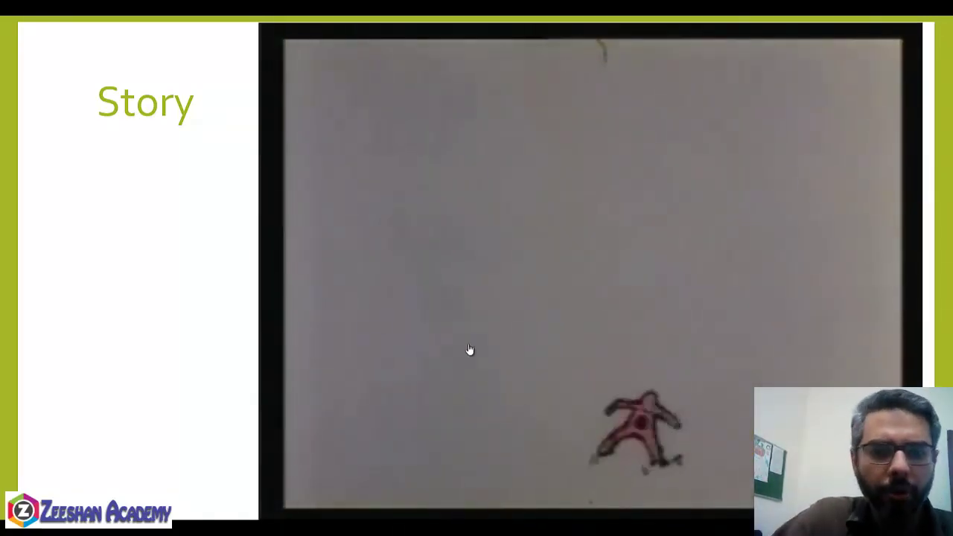
# Move on to the Storyboarding slide with the six-panel ticket-purchase sketch storyboard
pyautogui.press('Right')
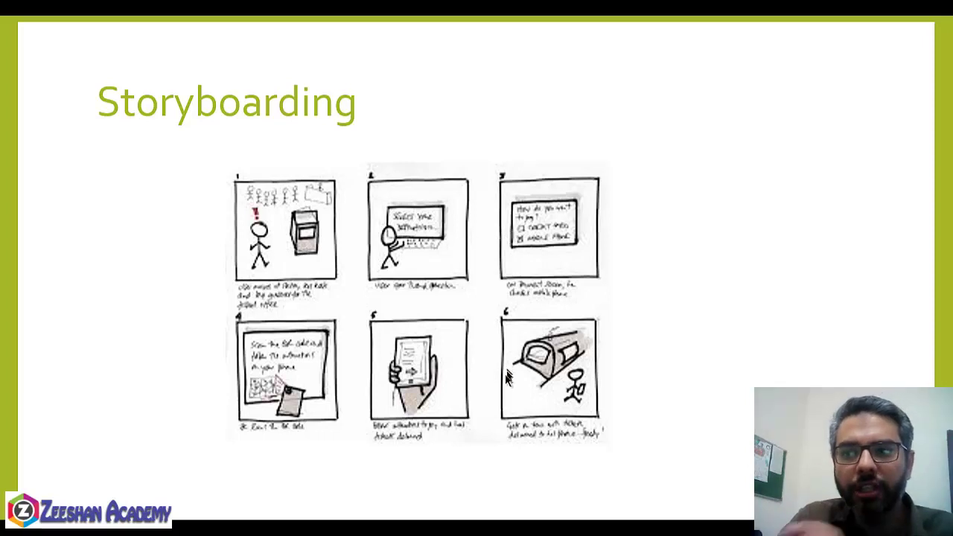
# Reveal the second storyboard, annotated with camera shots and close-ups, over the first
pyautogui.click(270, 382)
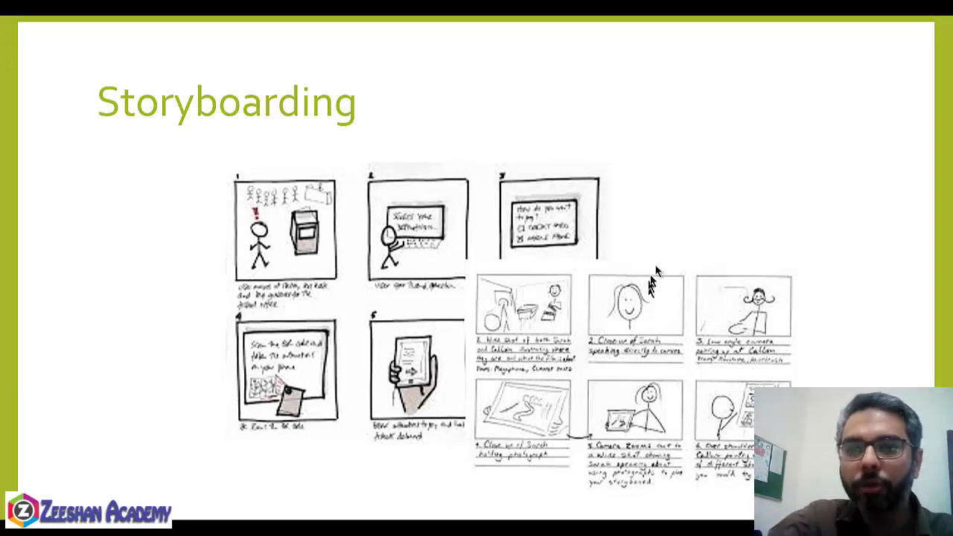
# Step through to the frames 10–18 storyboard and the twelve-panel street-chase comic storyboard
pyautogui.click(679, 232)
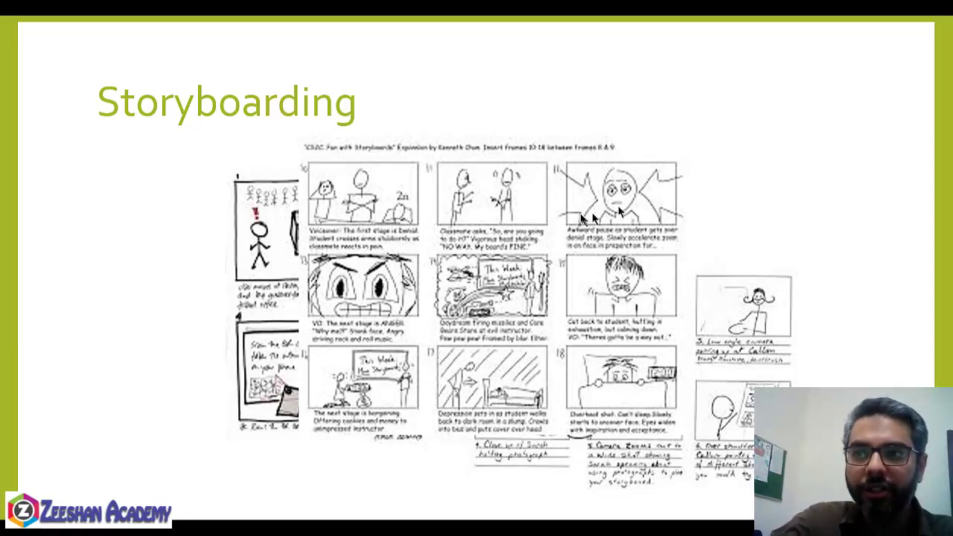
pyautogui.click(514, 287)
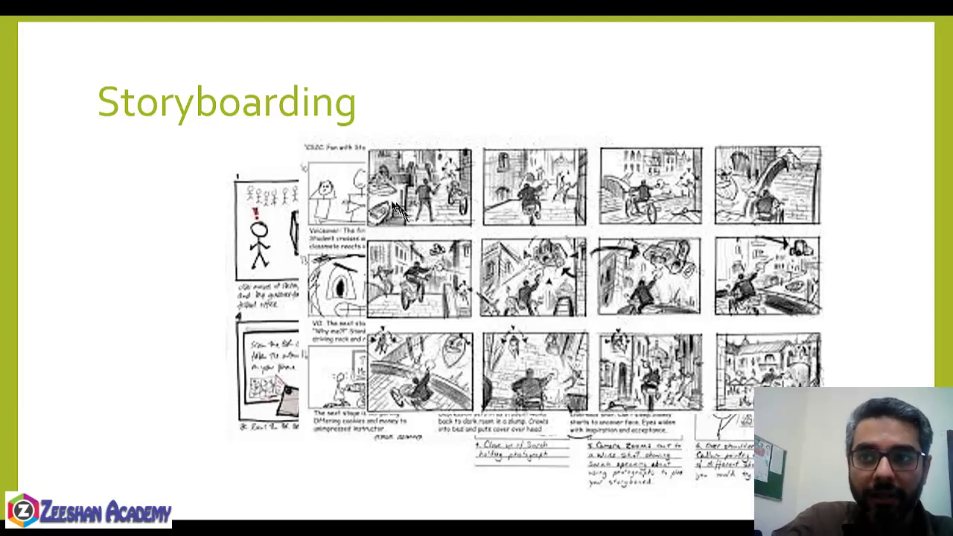
pyautogui.click(393, 281)
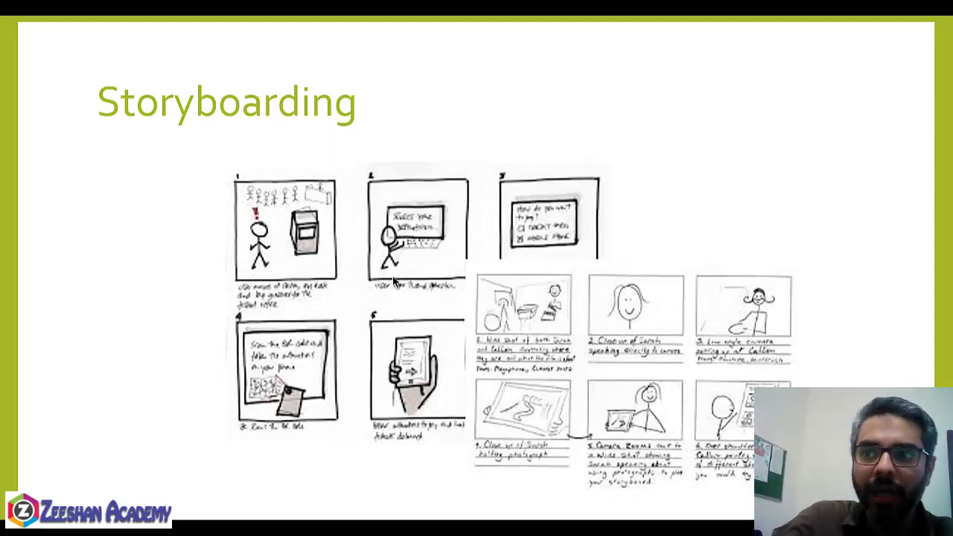
pyautogui.click(553, 317)
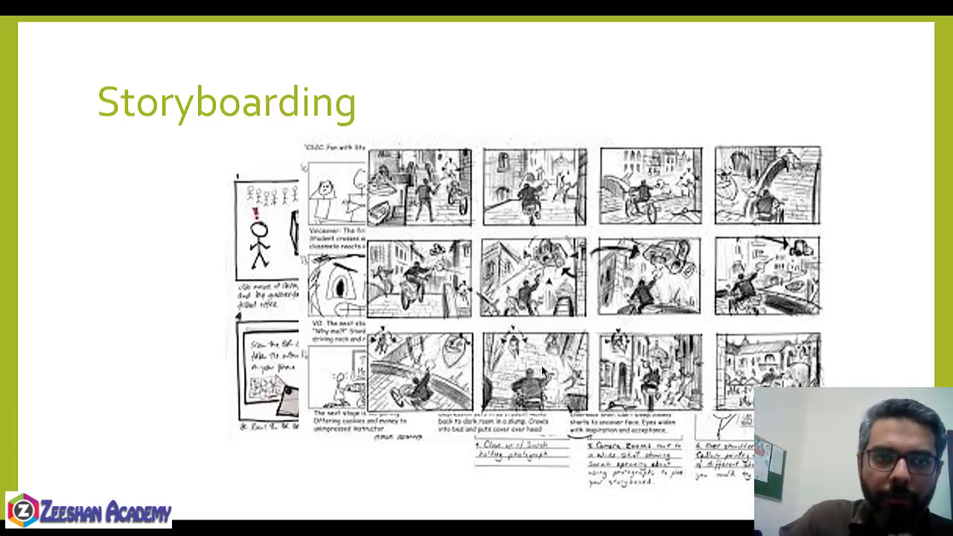
# Show the shot-types chart covering Establishing, Full, Medium, Close-up through Two-Shot and POV
pyautogui.click(541, 365)
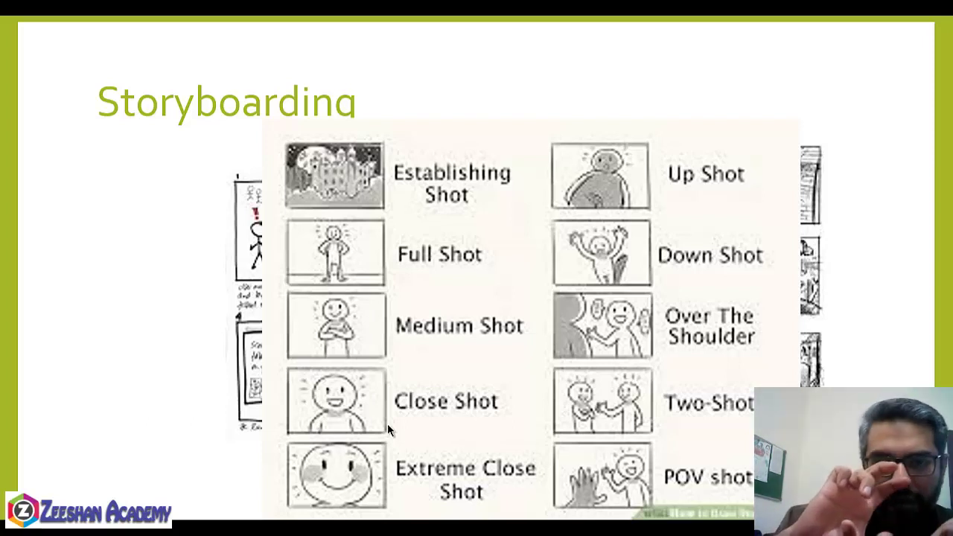
# Advance to the Storyboarding sheets slide with three blank scene, dialogue and action templates
pyautogui.click(387, 427)
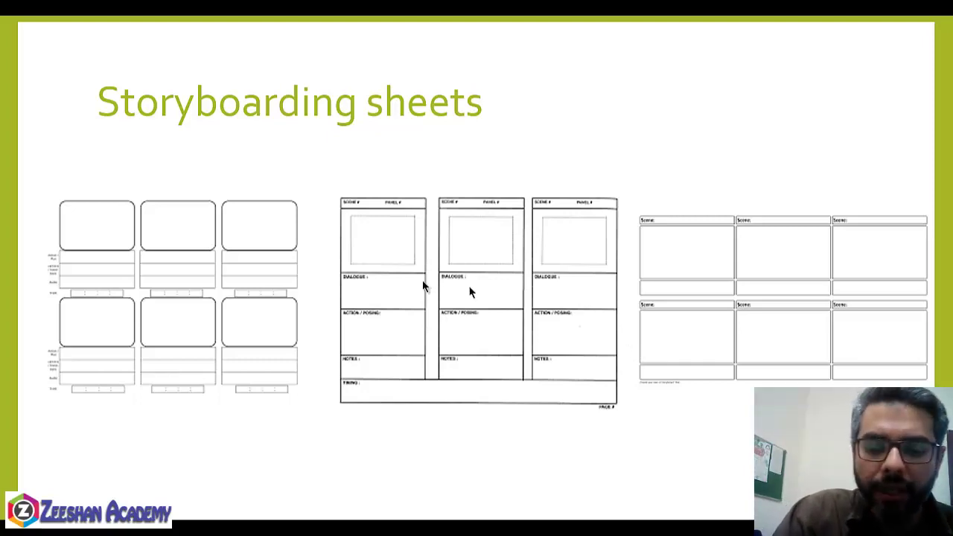
# Skip forward two slides to return to the Story video slide
pyautogui.press('Right')
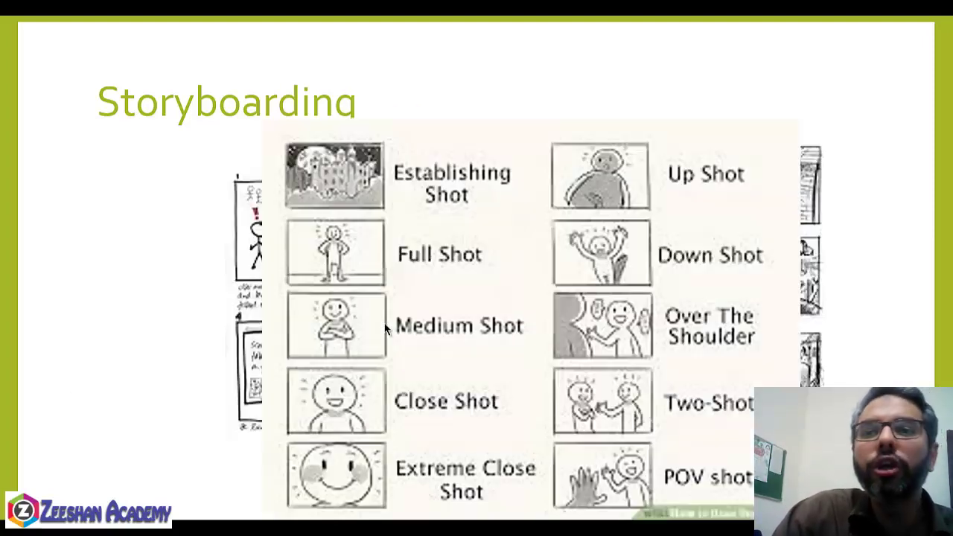
pyautogui.press('Right')
pyautogui.press('Right')
pyautogui.press('Right')
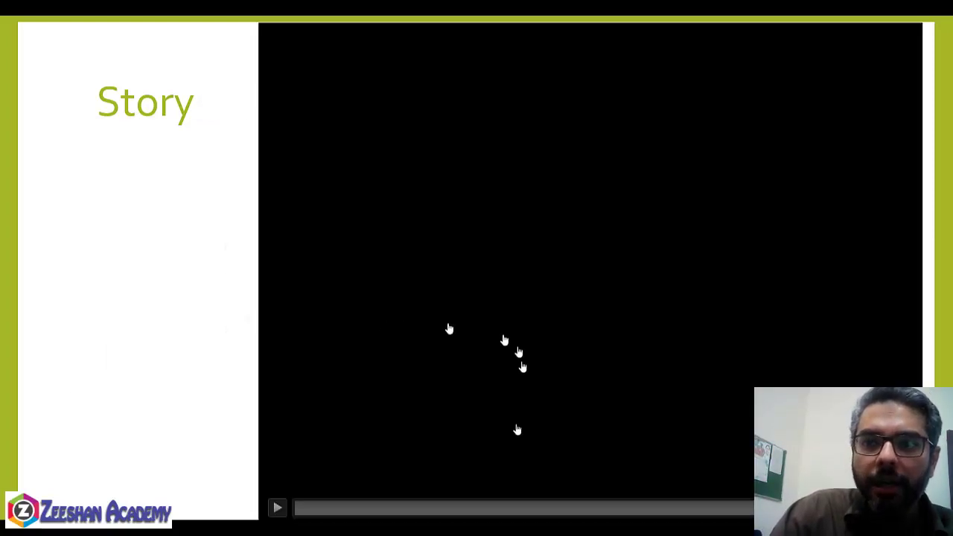
# Play the Story slide's creature video, then advance to the Art Design monster sketches slide
pyautogui.click(278, 507)
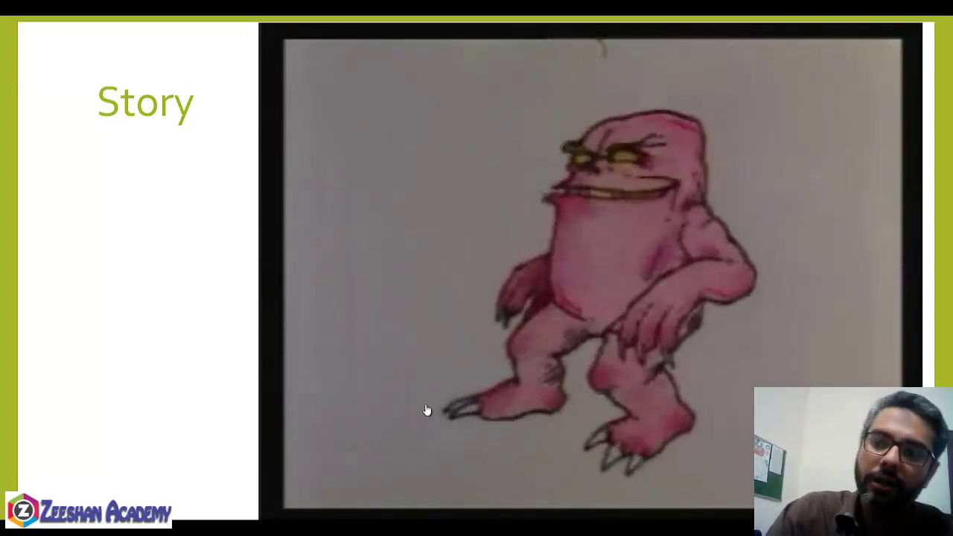
pyautogui.click(485, 362)
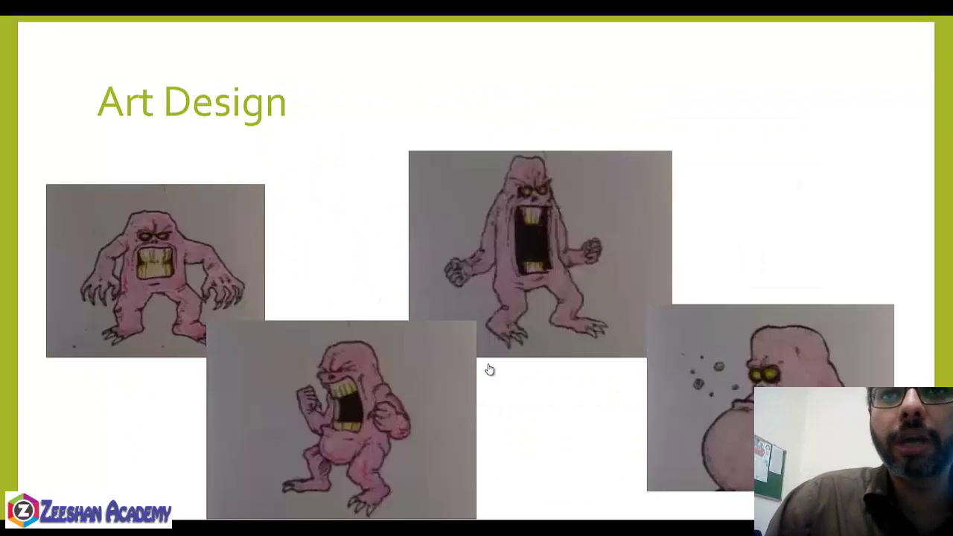
# Reach the Bladder Trouble Story Boarding slide, end the show and switch to Word's Story Board Sheet
pyautogui.click(488, 368)
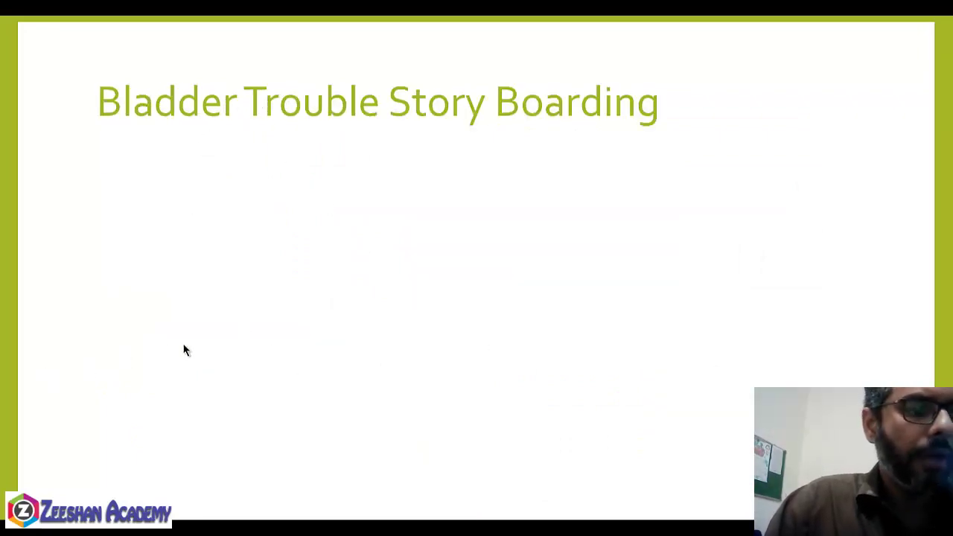
pyautogui.press('Escape')
pyautogui.hotkey('alt', 'Tab')
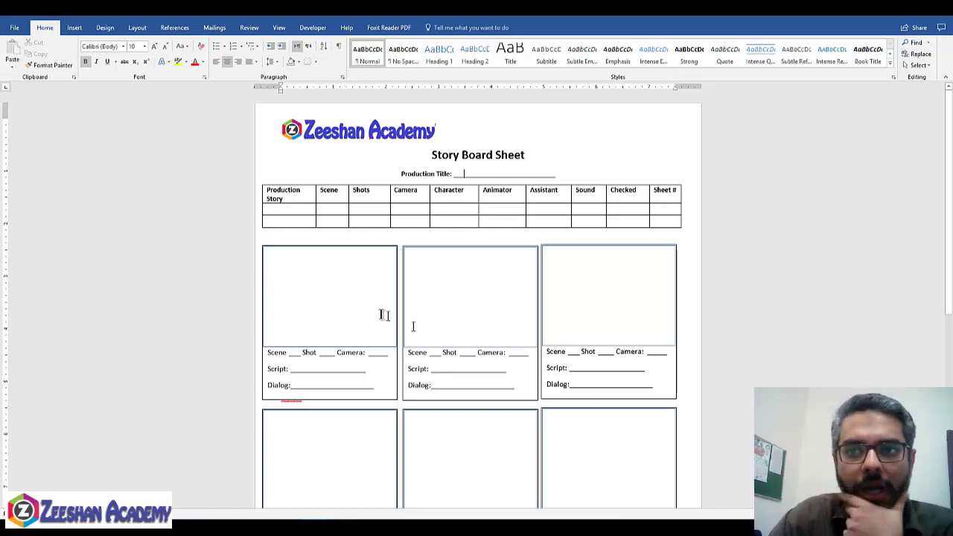
pyautogui.moveTo(464, 173)
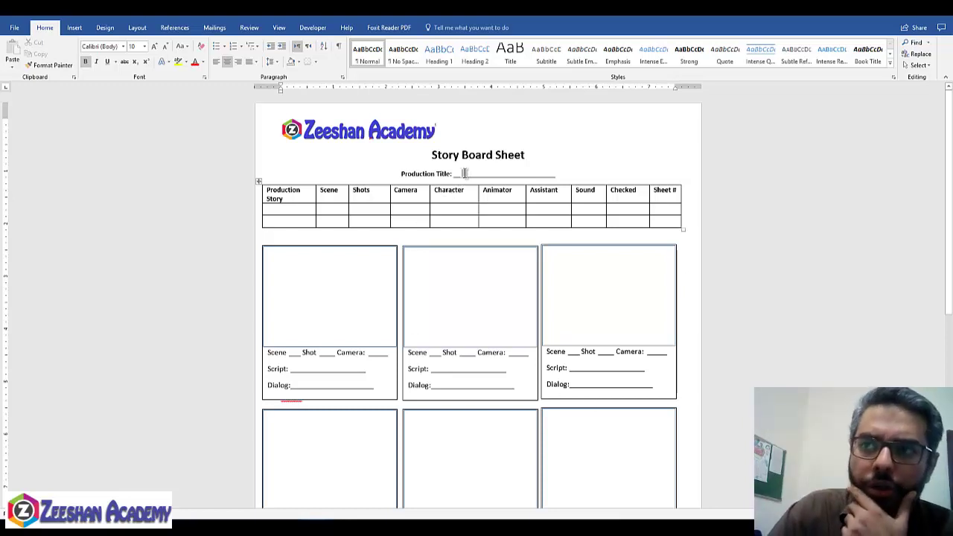
# Replace the Production Title underscores with 'Bladder Trouble', tidying the spacing after it
pyautogui.moveTo(464, 173); pyautogui.dragTo(522, 175)
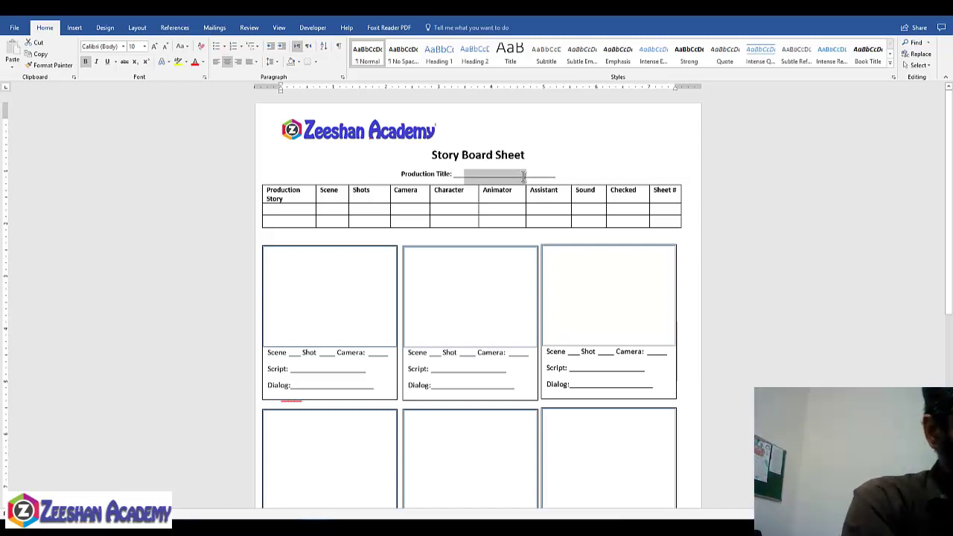
pyautogui.write('Bladder ')
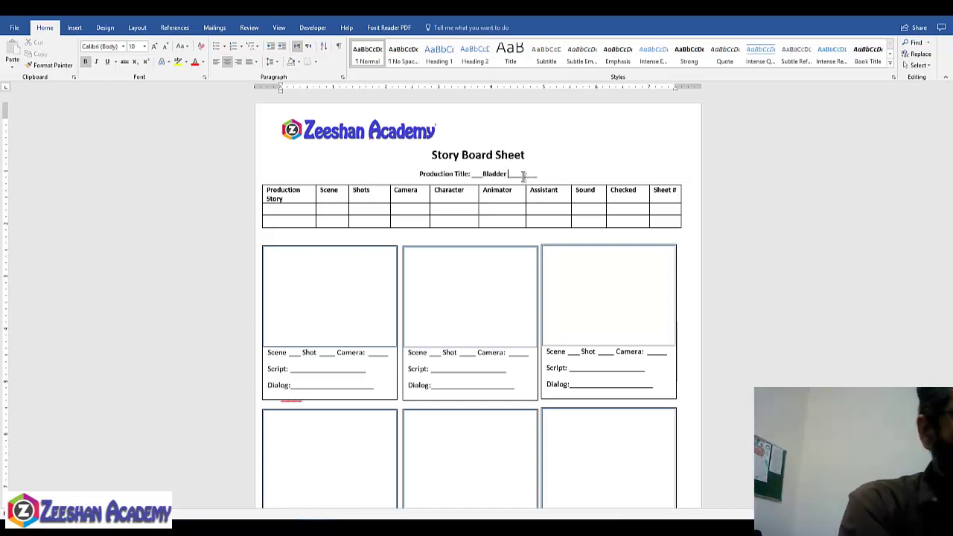
pyautogui.write('Trouble')
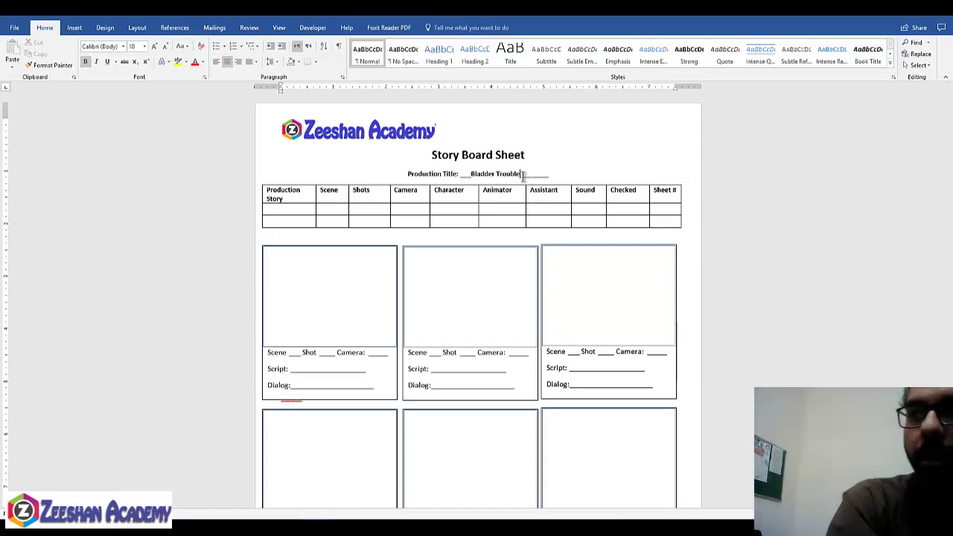
pyautogui.press('BackSpace')
pyautogui.hotkey('shift', 'End')
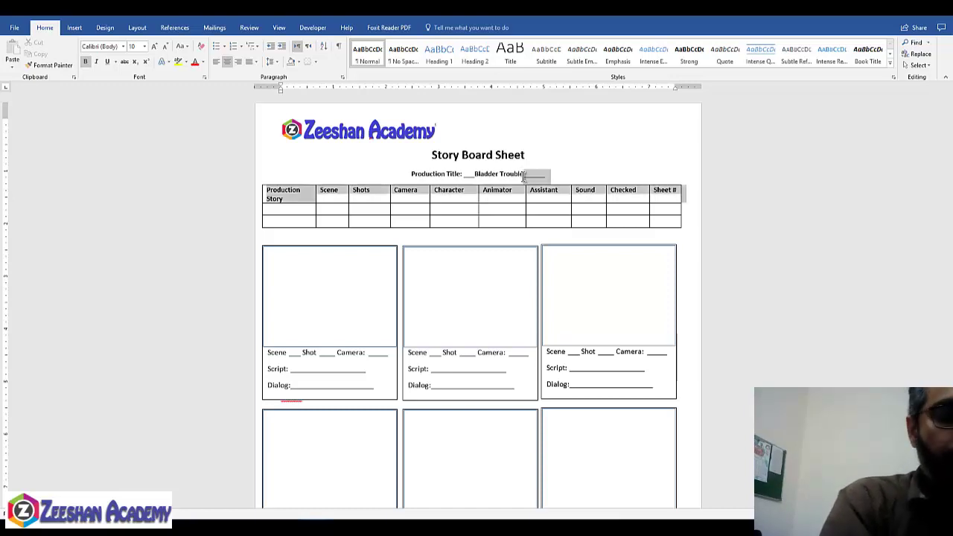
pyautogui.hotkey('ctrl', 'shift', 'Left')
pyautogui.hotkey('ctrl', 'shift', 'Left')
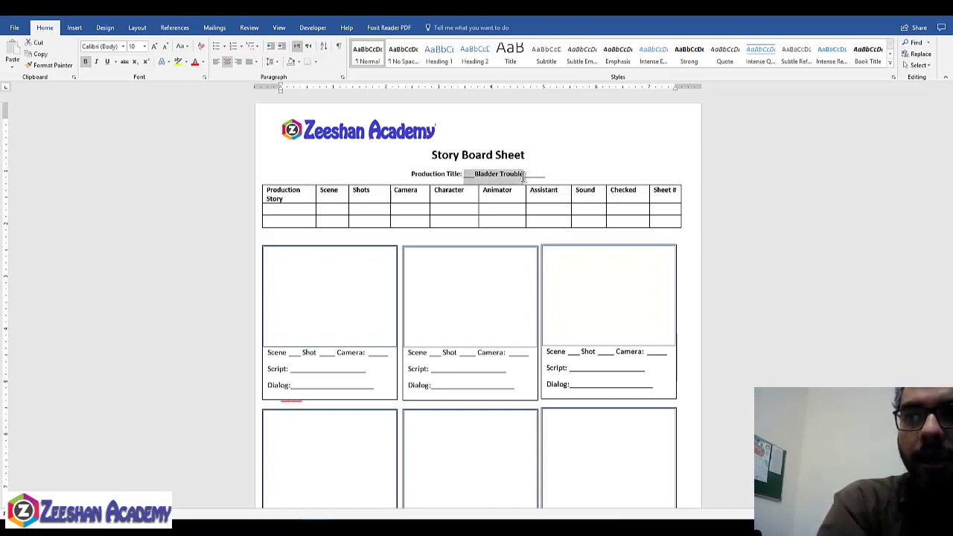
pyautogui.press('BackSpace')
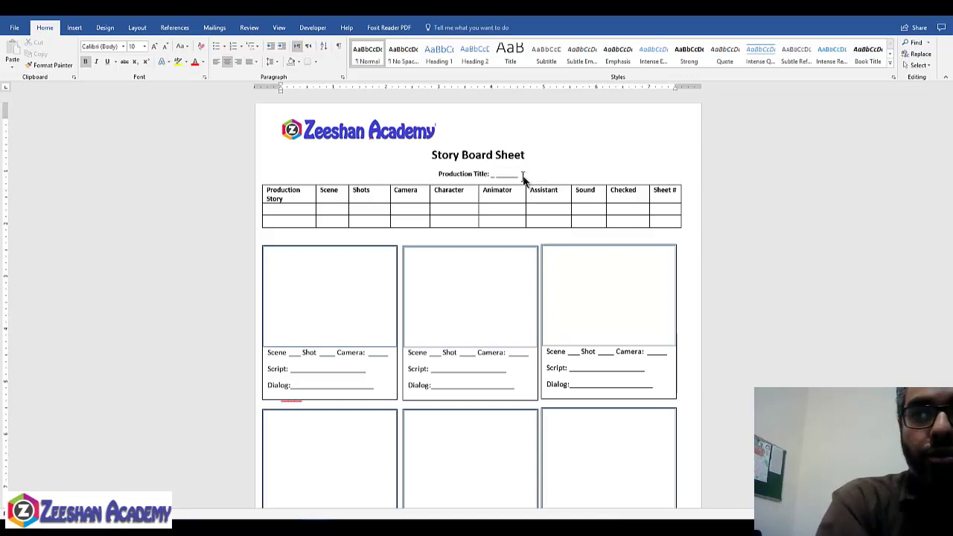
pyautogui.hotkey('ctrl', 'z')
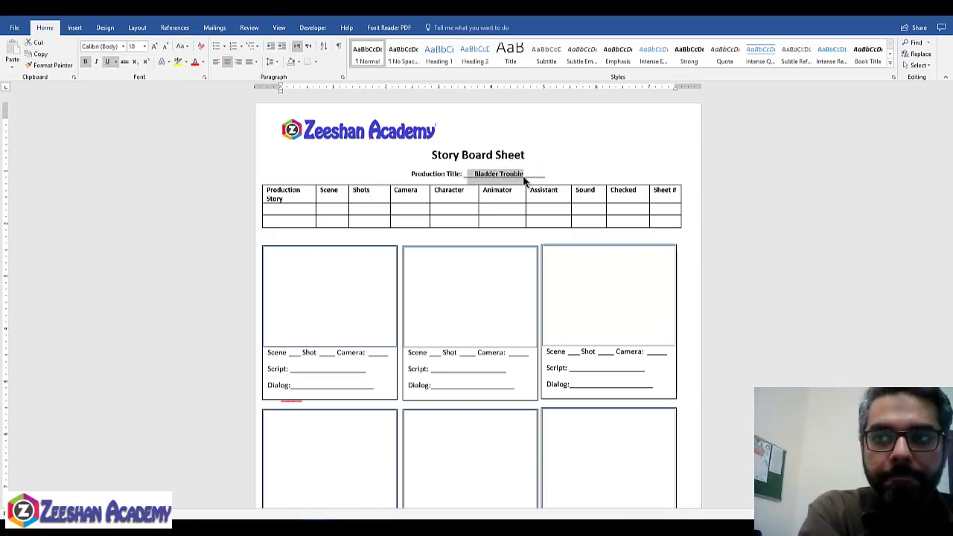
# Fill the header row with Monster Attack, Shots 8-10, Camera 4-6 and characters Two Monster, Main Guy
pyautogui.click(277, 214)
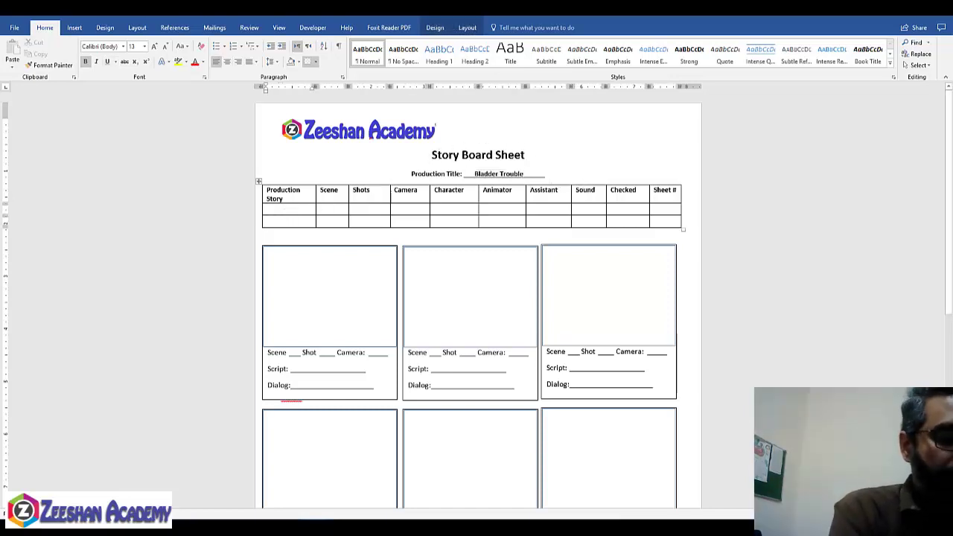
pyautogui.write('Mon')
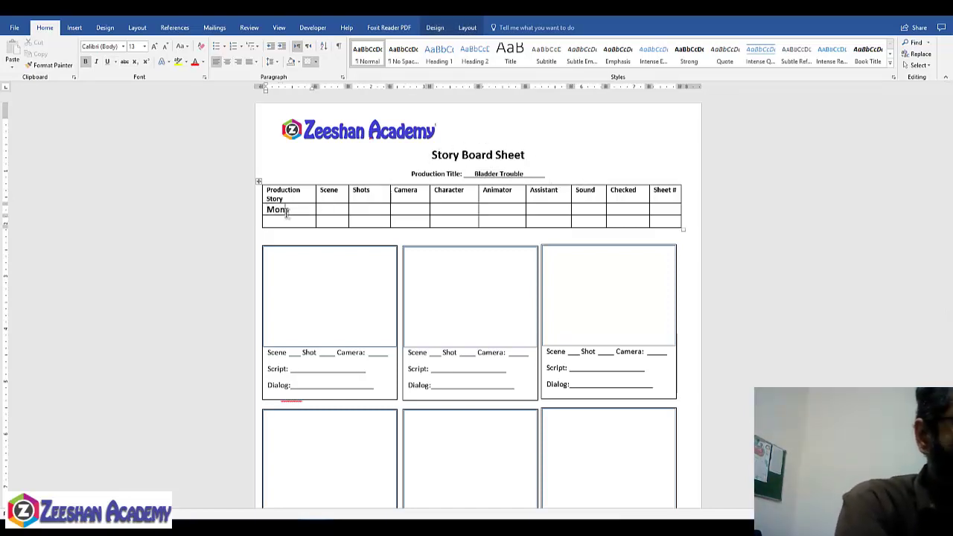
pyautogui.write('ster Attack')
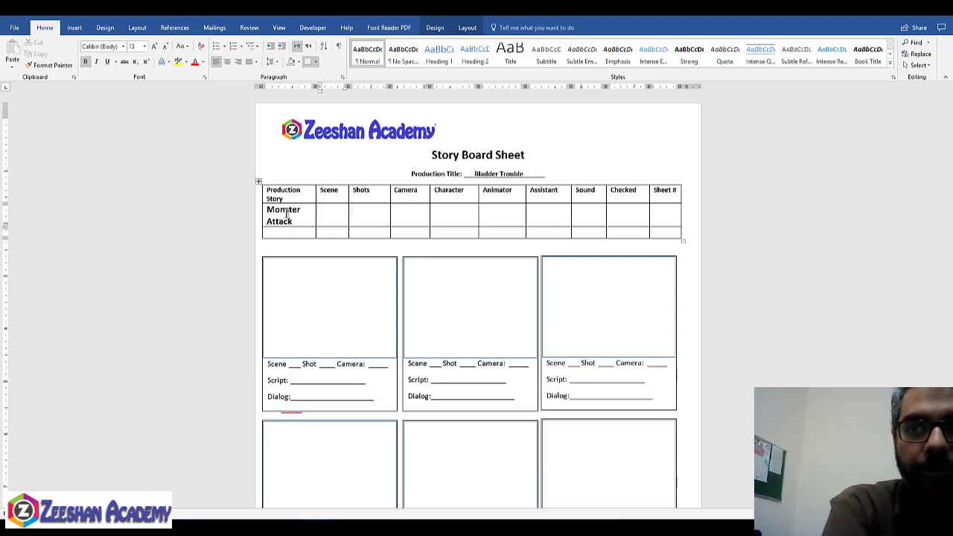
pyautogui.press('Tab')
pyautogui.write('1')
pyautogui.press('Tab')
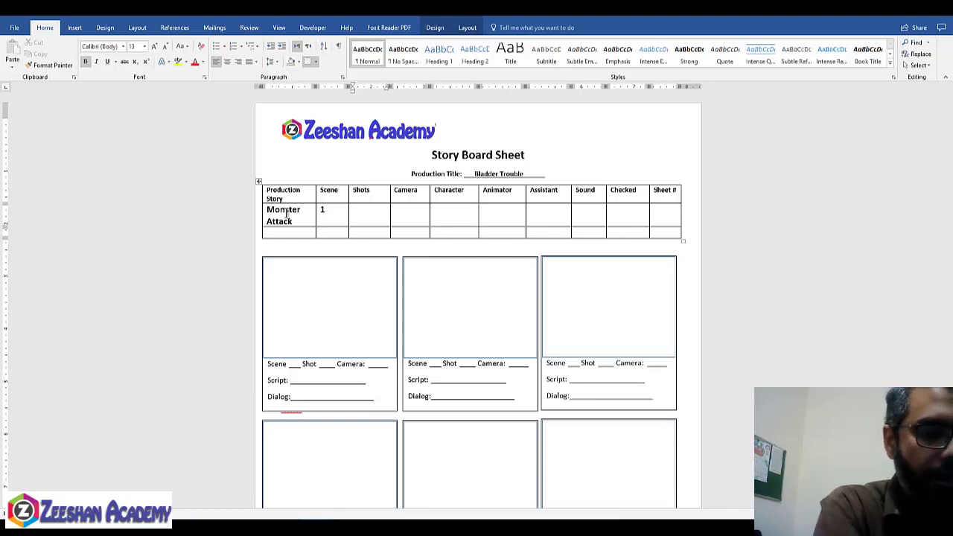
pyautogui.write('3')
pyautogui.write('-')
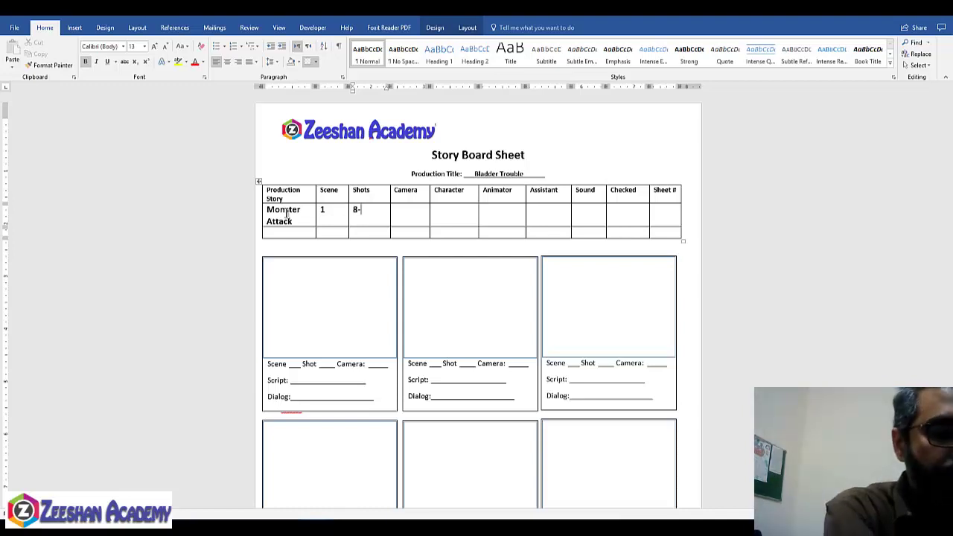
pyautogui.write('0')
pyautogui.press('Tab')
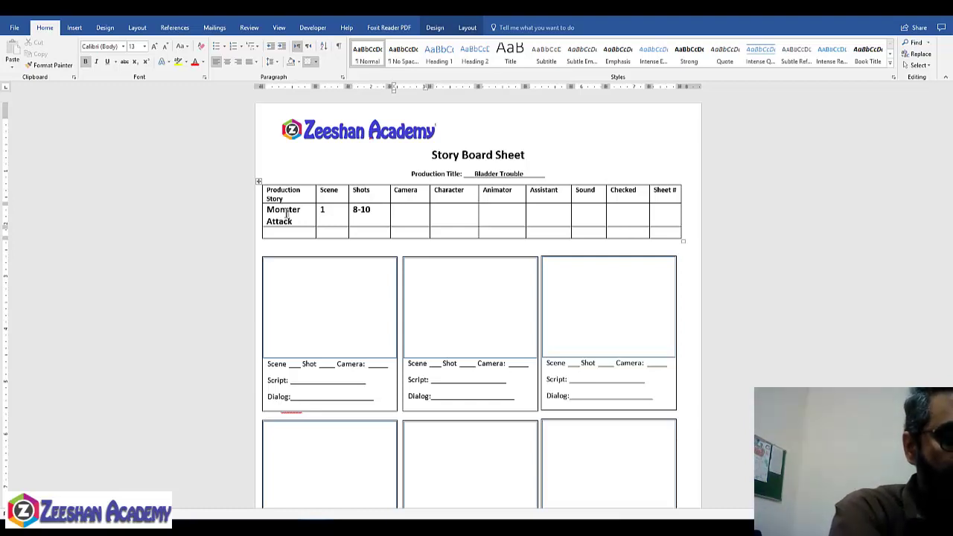
pyautogui.write('4-6')
pyautogui.write('Two Monster,')
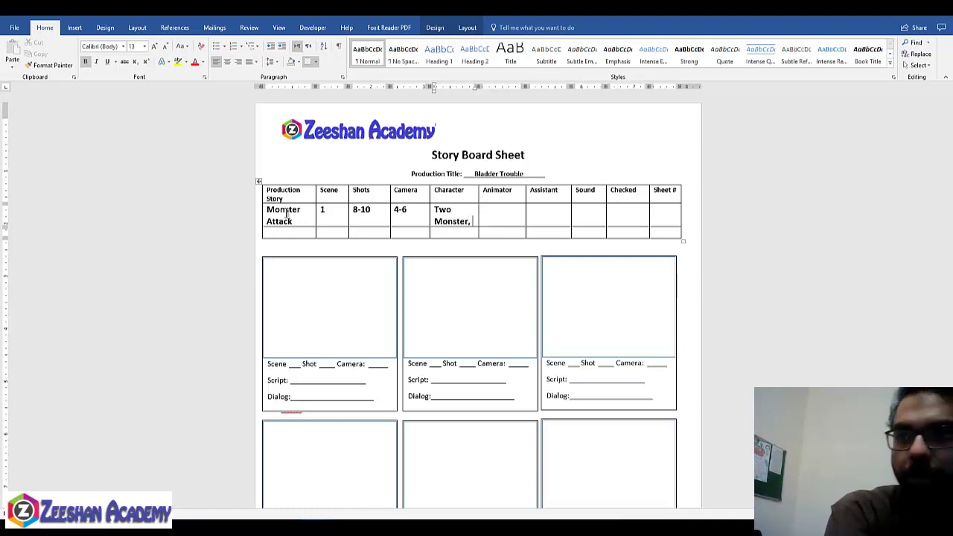
pyautogui.write('Main Guy')
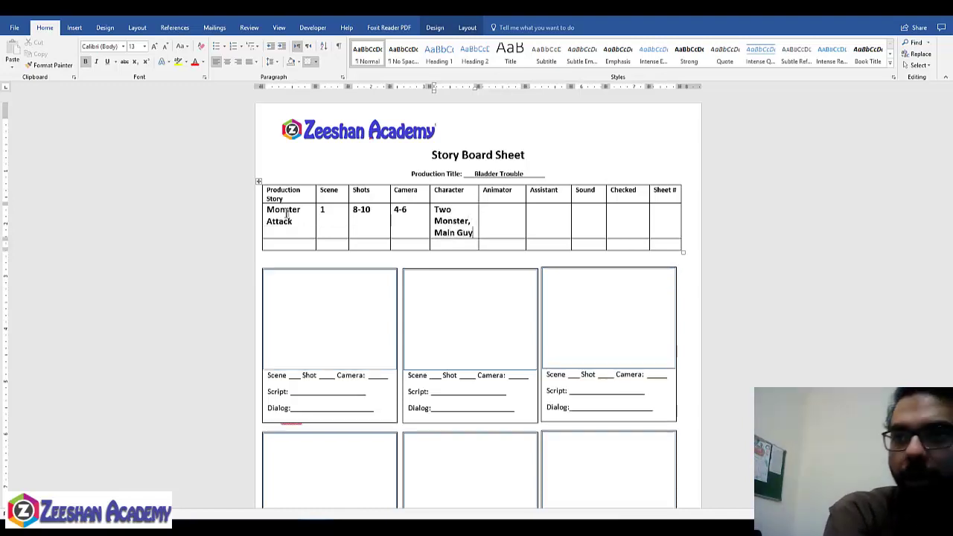
pyautogui.press('Tab')
pyautogui.write('Dr. Zeesh')
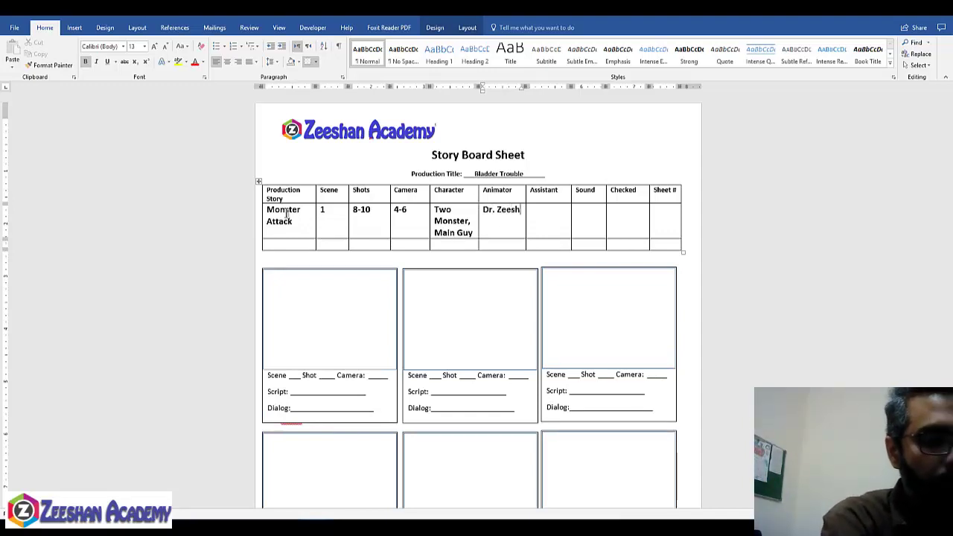
# Finish the animator's name and review the filled header details row
pyautogui.write('an')
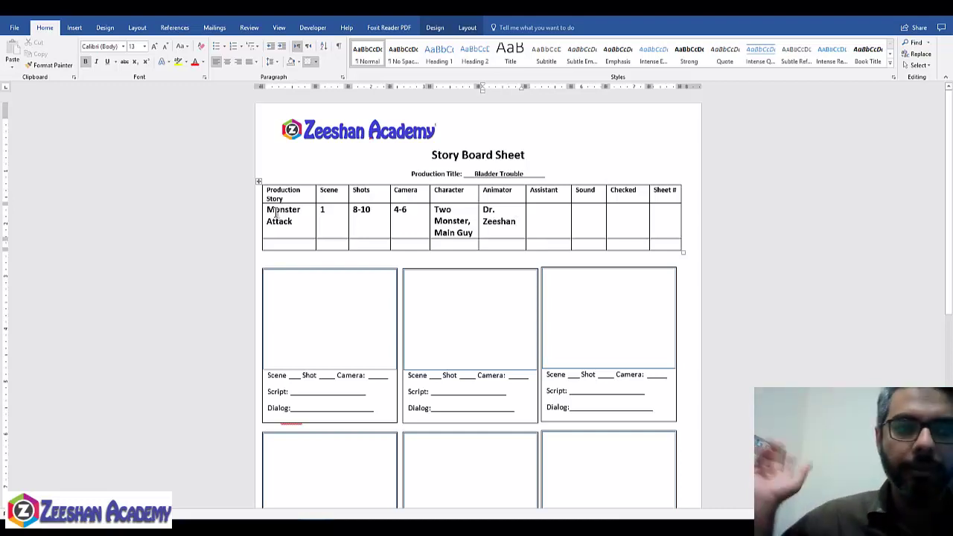
pyautogui.click(541, 220)
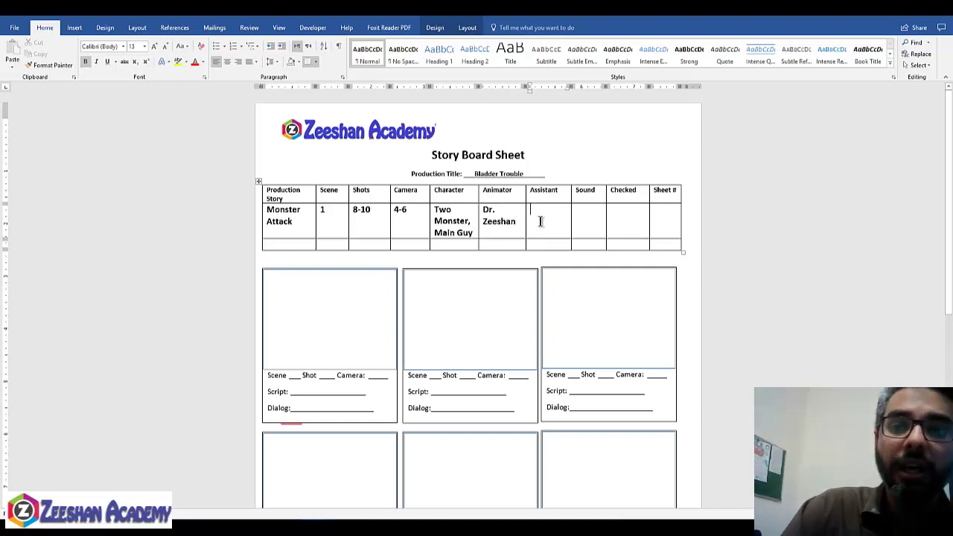
pyautogui.click(577, 214)
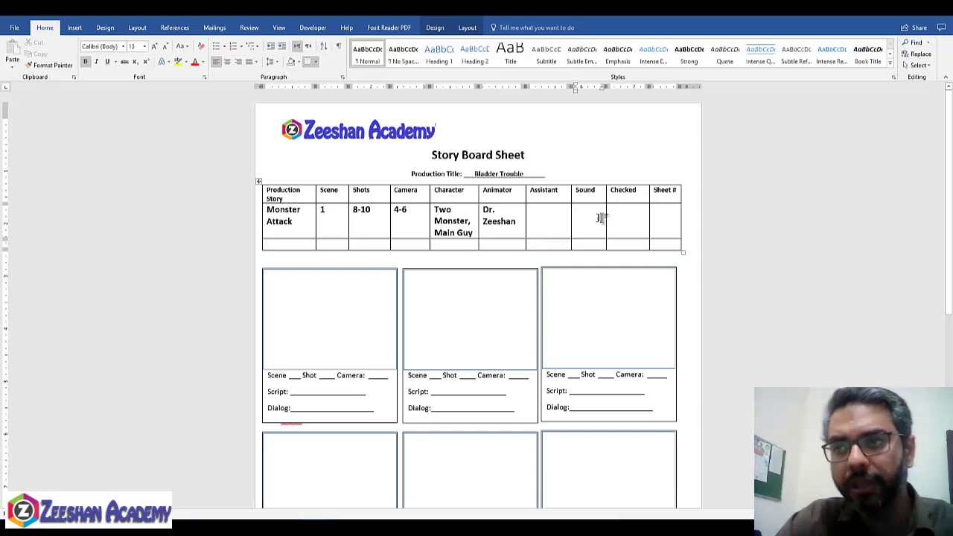
pyautogui.click(618, 228)
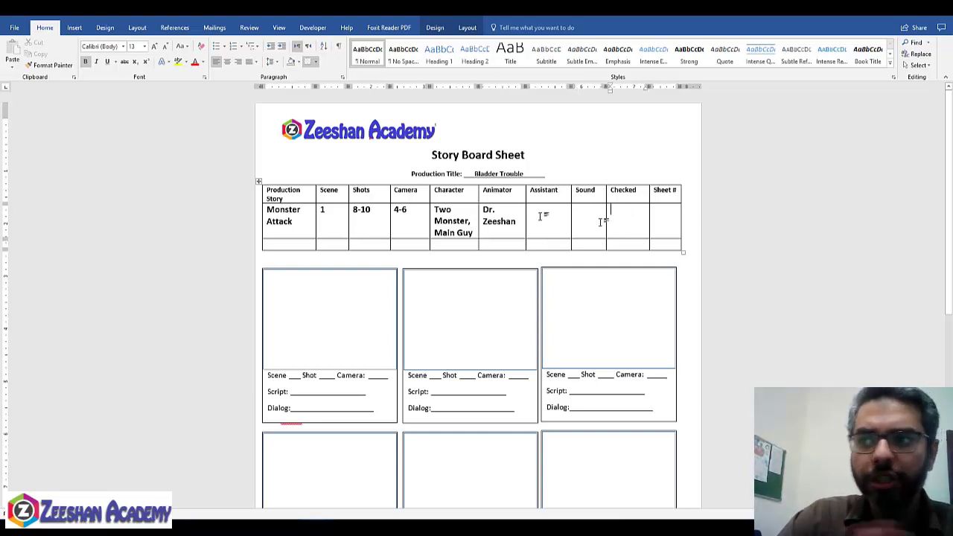
pyautogui.moveTo(620, 228); pyautogui.dragTo(287, 216)
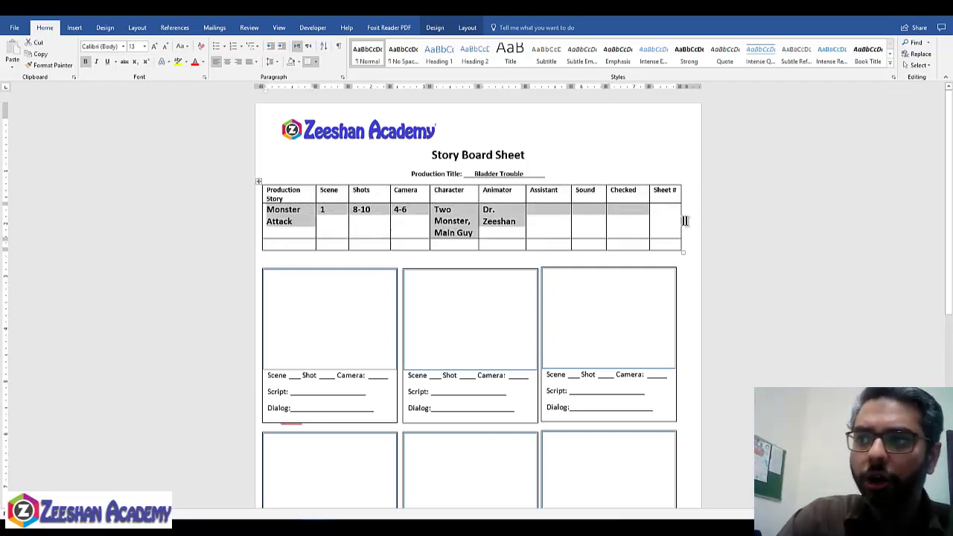
pyautogui.click(684, 220)
pyautogui.write('1')
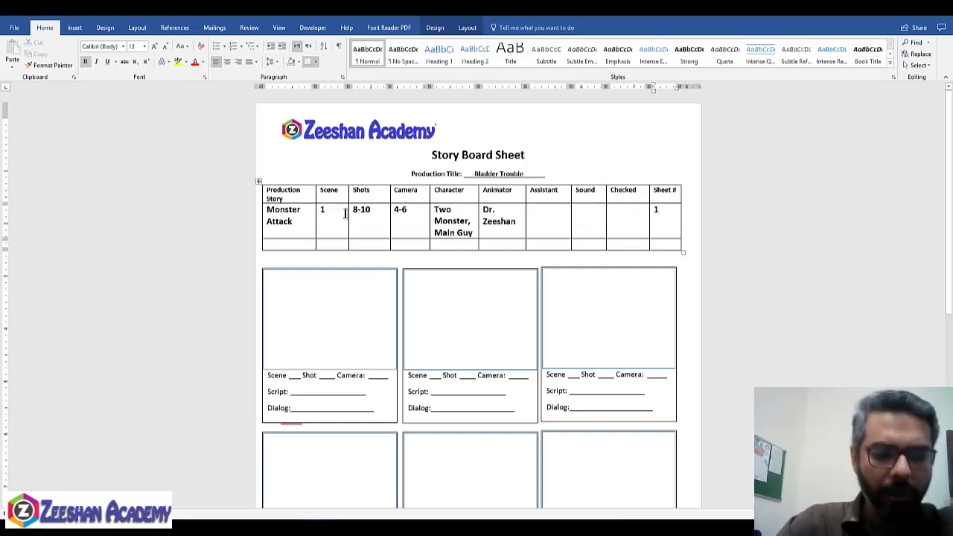
pyautogui.moveTo(335, 213); pyautogui.dragTo(625, 216)
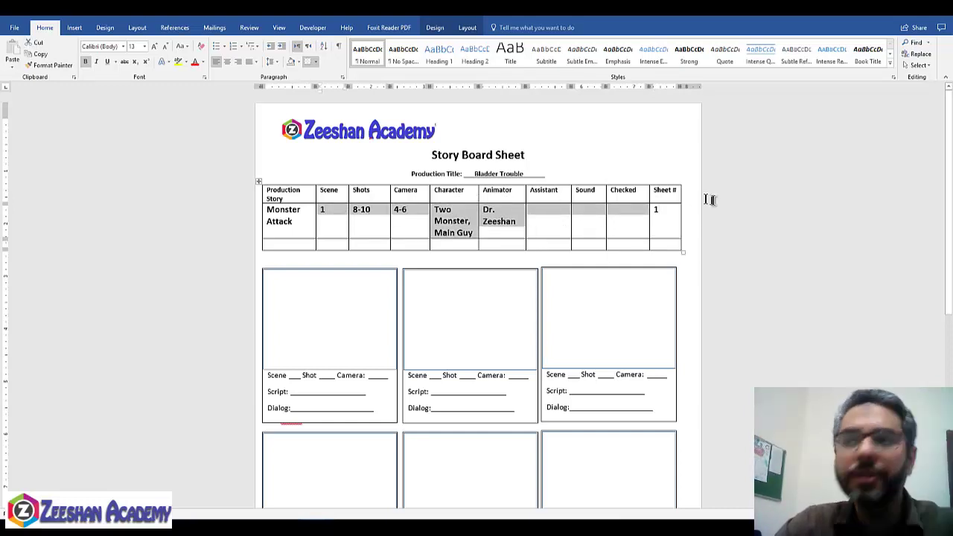
# Set the Sheet # entry to 1/5
pyautogui.click(669, 210)
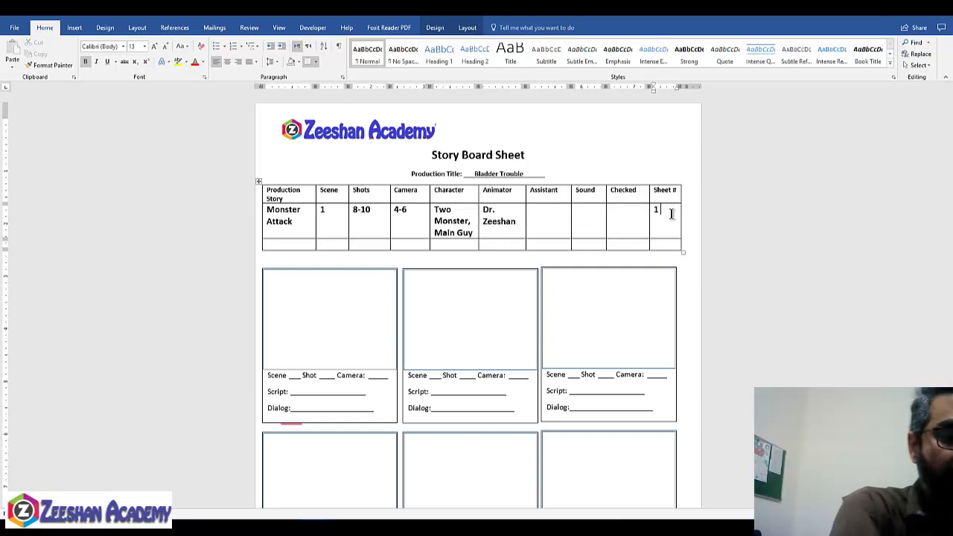
pyautogui.write('/')
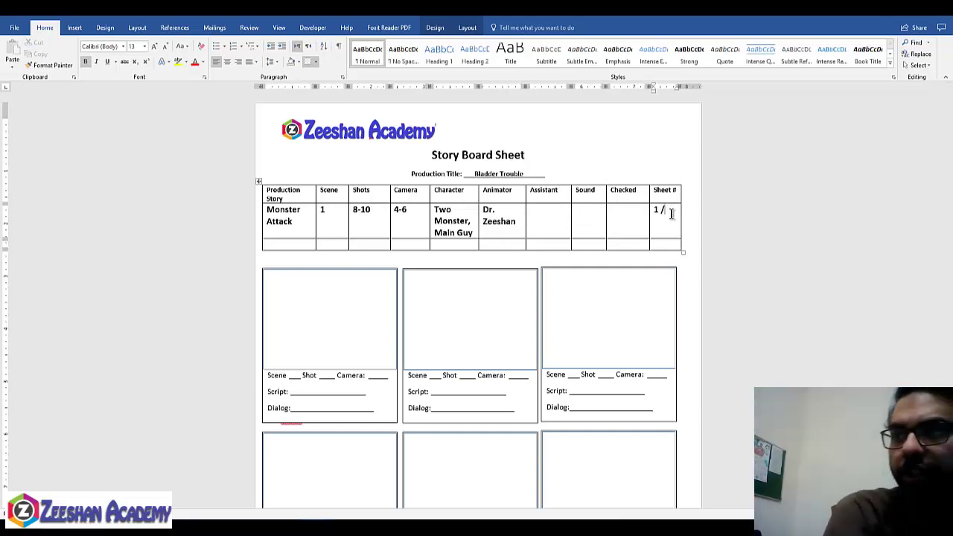
pyautogui.write('1')
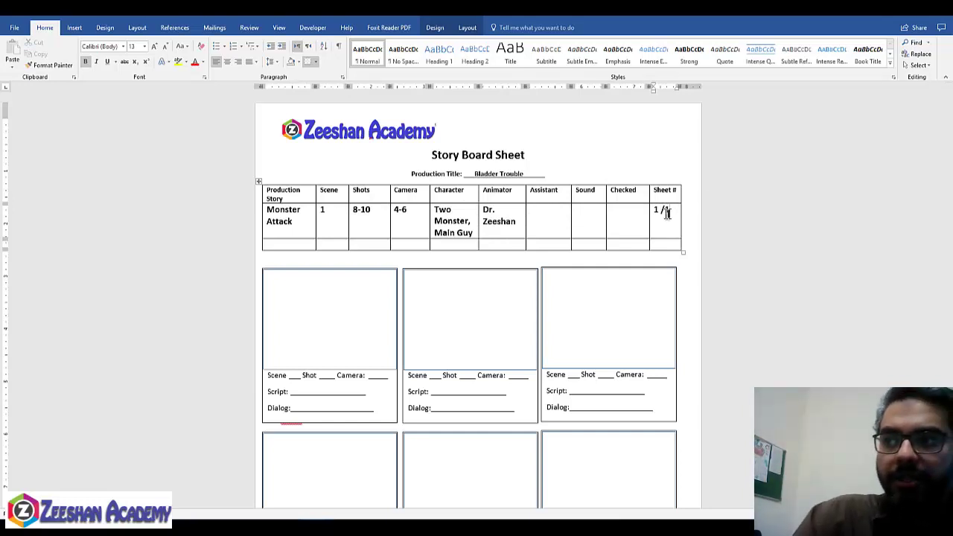
pyautogui.doubleClick(667, 213)
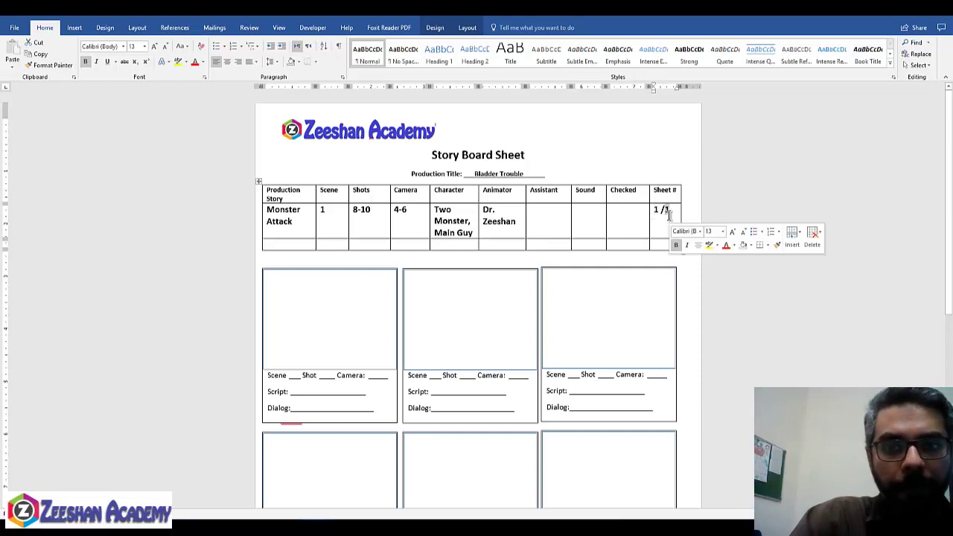
pyautogui.press('BackSpace')
pyautogui.write('5')
pyautogui.tripleClick(670, 213)
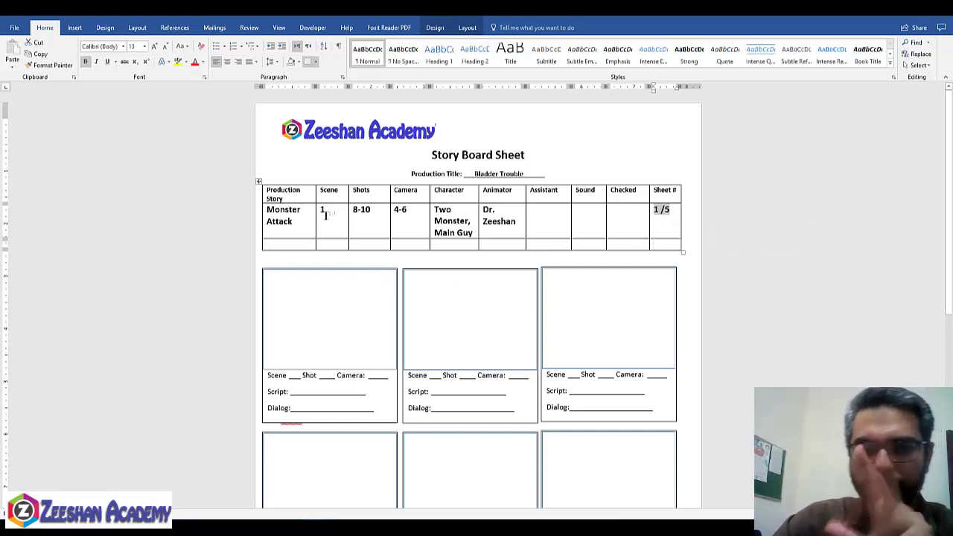
pyautogui.click(311, 310)
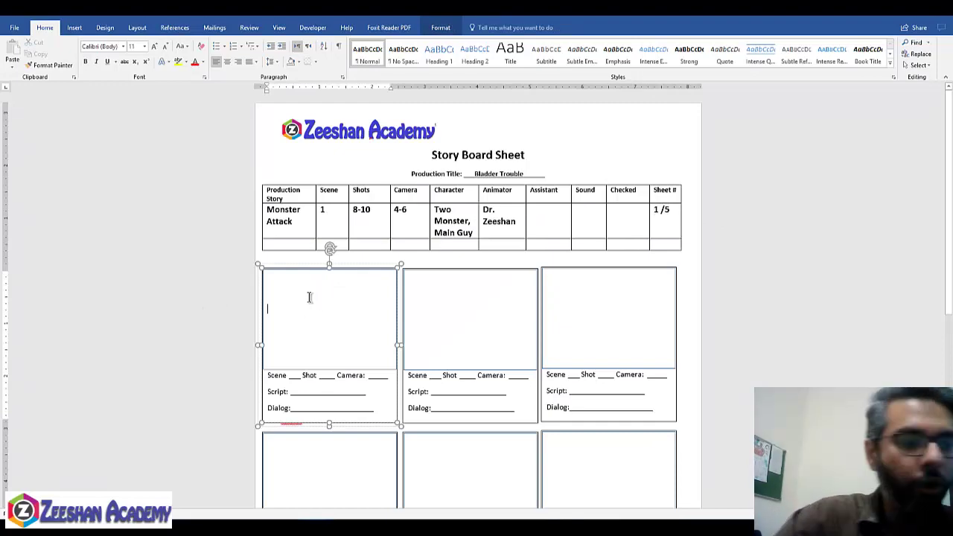
# Snap Word to the right half with File Explorer beside it, showing the frame by frame folder
pyautogui.press('super+Right')
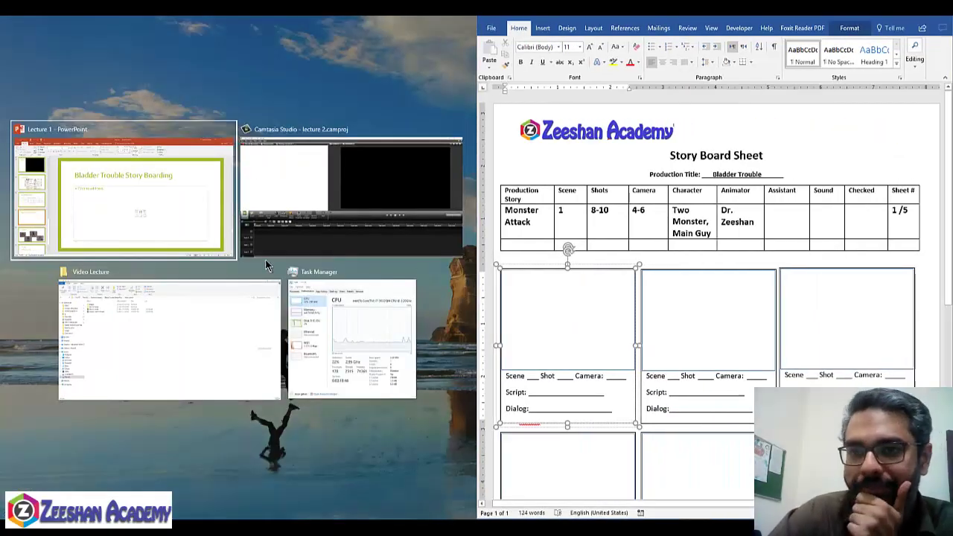
pyautogui.moveTo(170, 335)
pyautogui.click(211, 324)
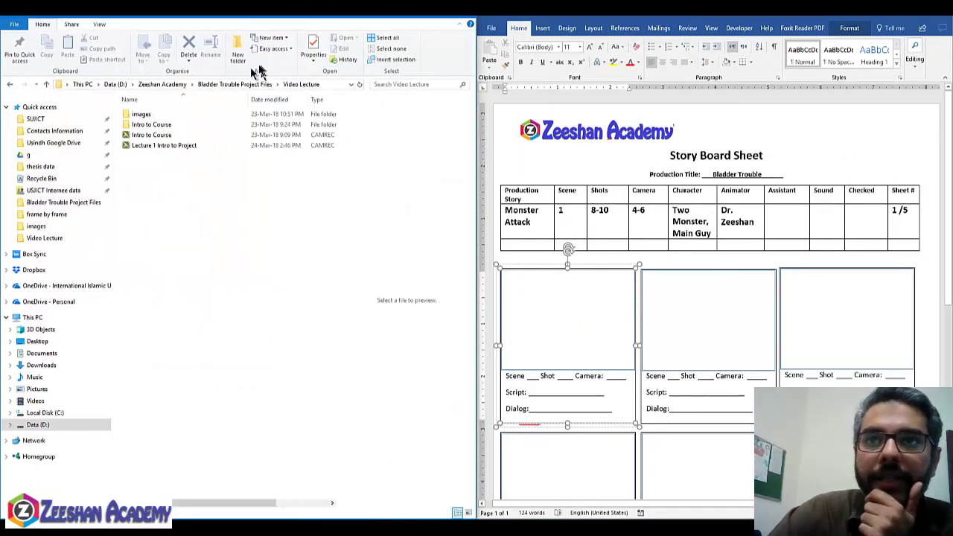
pyautogui.click(229, 84)
pyautogui.doubleClick(159, 132)
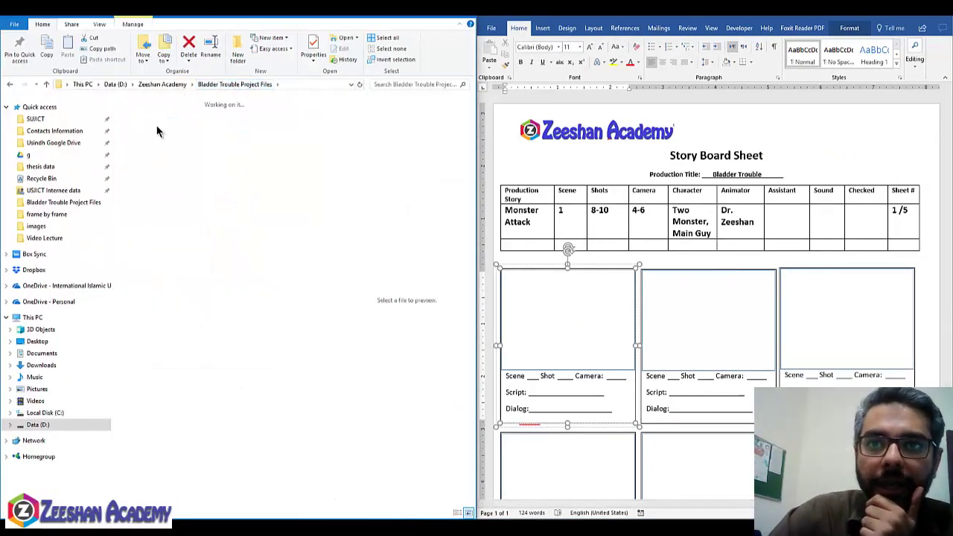
# Preview the numbered sketch frames 1–21 and pick frame 1 for the first storyboard panel
pyautogui.click(163, 138)
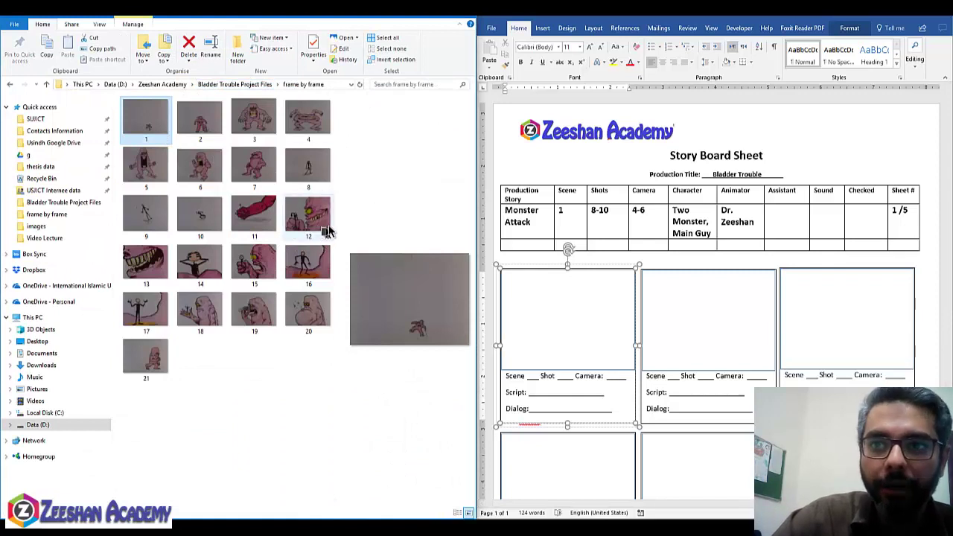
pyautogui.click(239, 356)
pyautogui.keyDown('ctrl'); pyautogui.scroll(1, 240, 355); pyautogui.keyUp('ctrl')
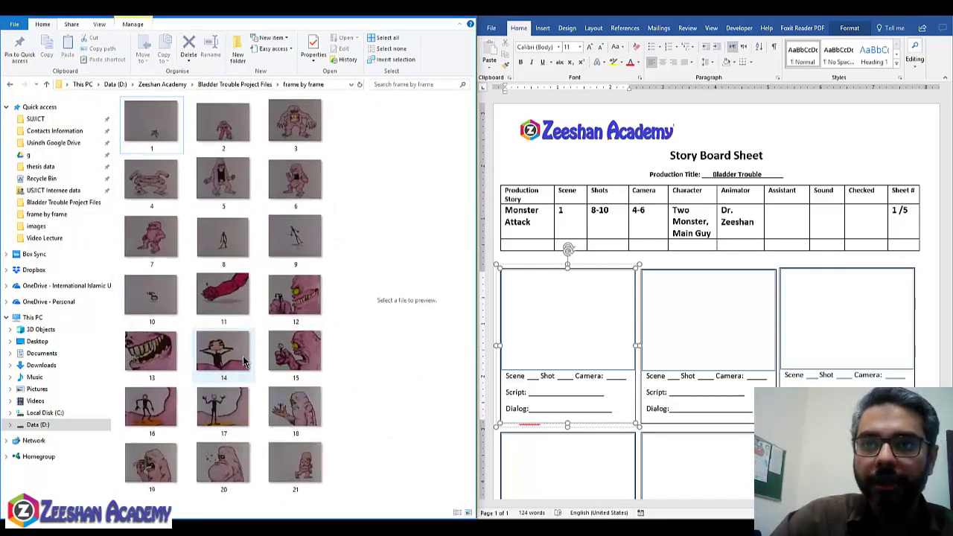
pyautogui.keyDown('ctrl'); pyautogui.scroll(-1, 243, 361); pyautogui.keyUp('ctrl')
pyautogui.click(243, 129)
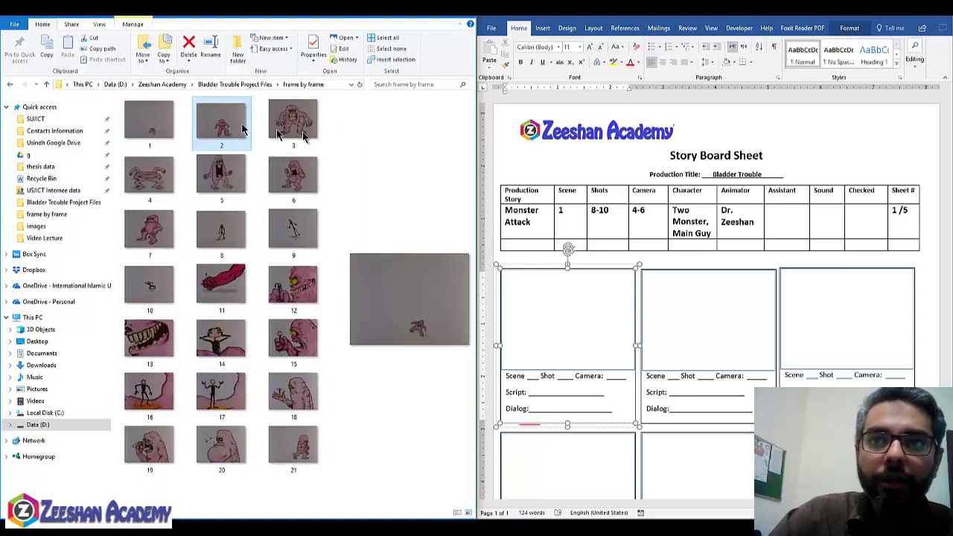
pyautogui.click(275, 281)
pyautogui.click(239, 347)
pyautogui.click(242, 408)
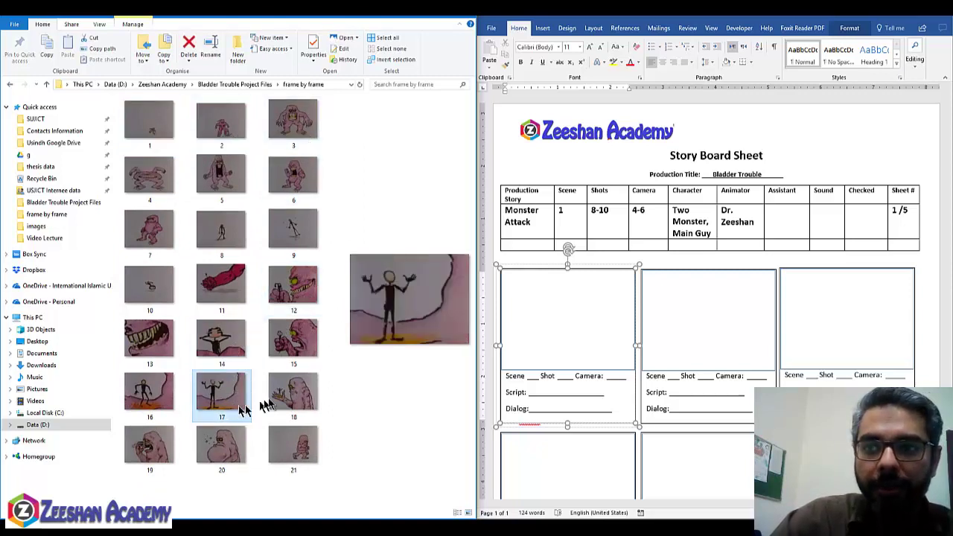
pyautogui.click(292, 391)
pyautogui.click(293, 445)
pyautogui.click(221, 445)
pyautogui.click(184, 446)
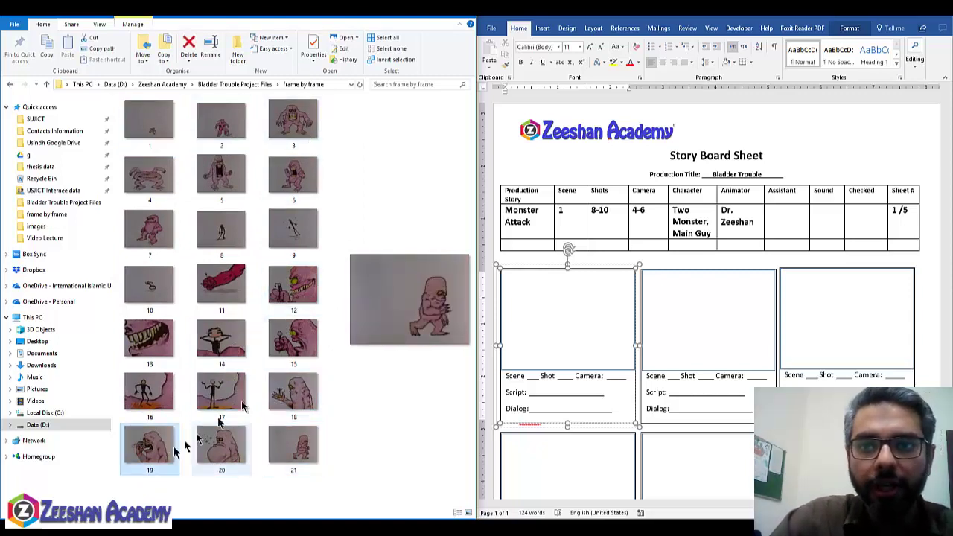
pyautogui.click(602, 315)
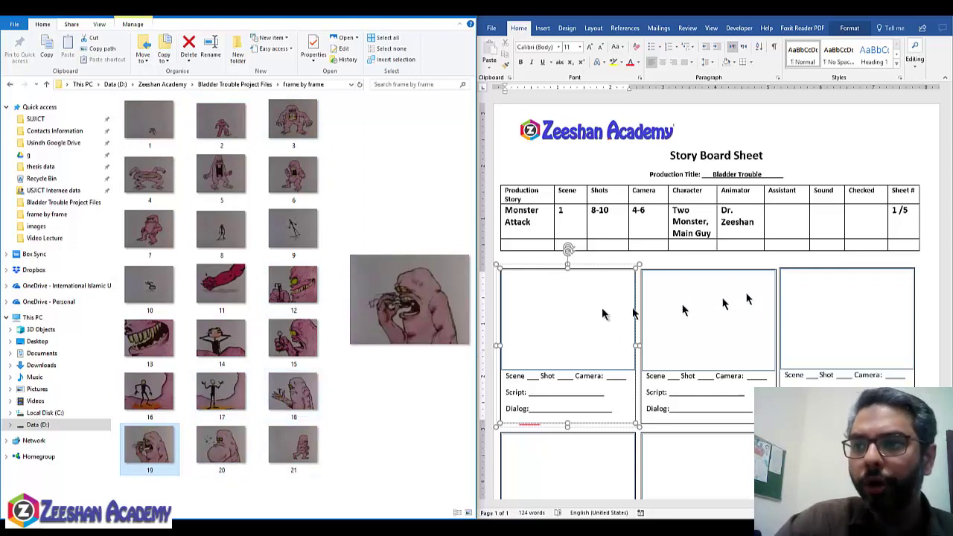
pyautogui.click(153, 119)
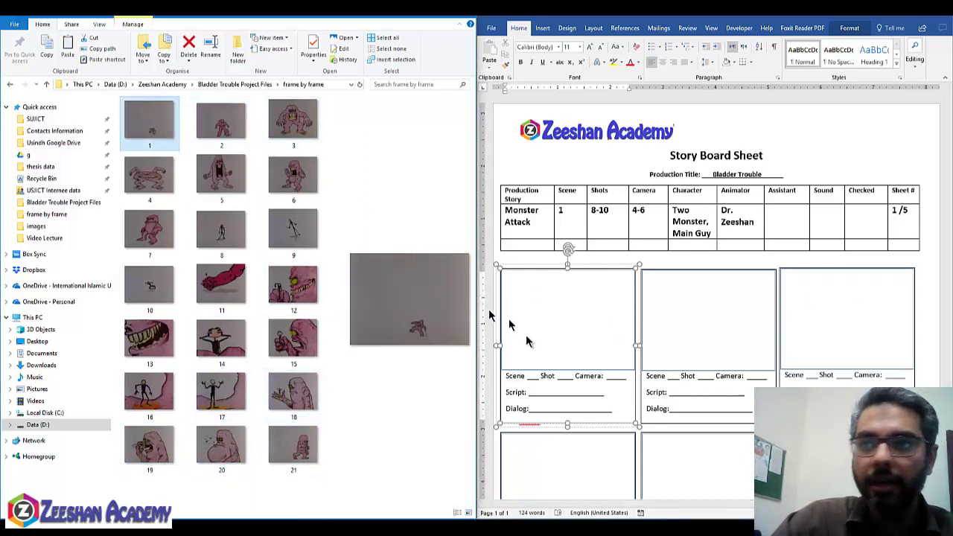
pyautogui.click(566, 298)
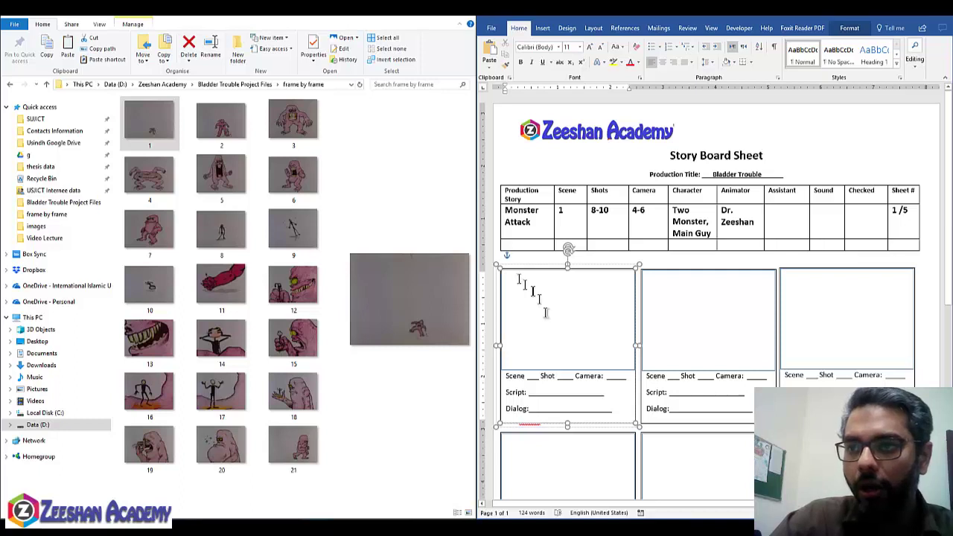
# Paste frame 1 into the first panel and remove the blank lines above its caption
pyautogui.rightClick(546, 313)
pyautogui.click(544, 322)
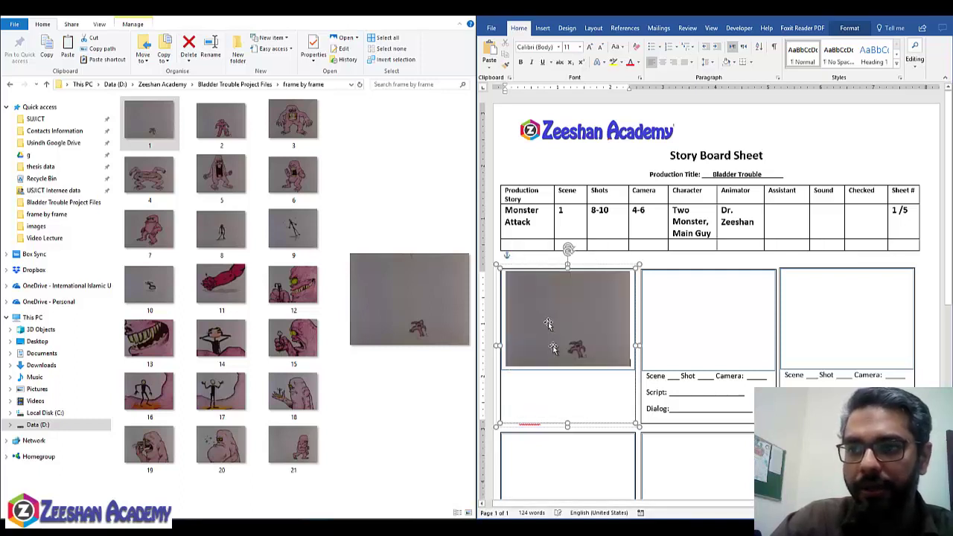
pyautogui.press('Delete')
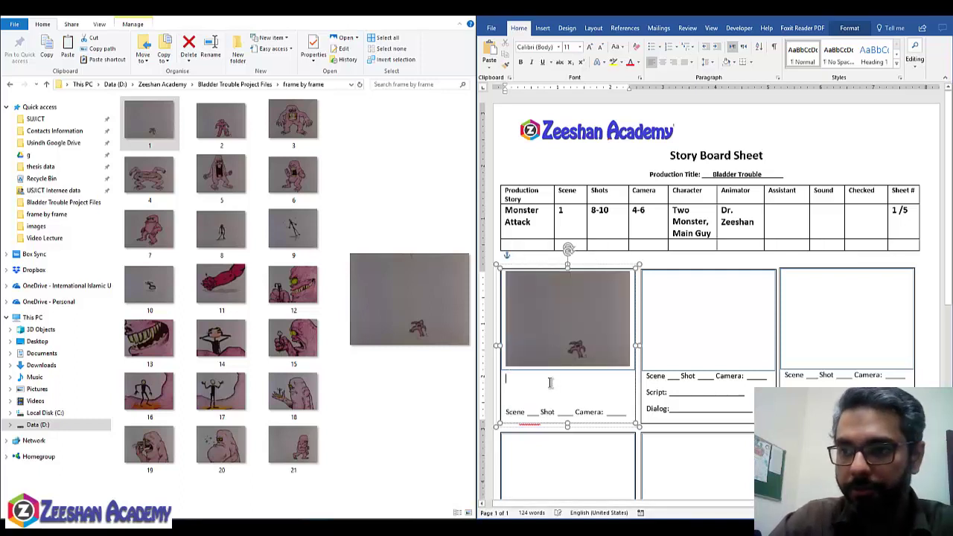
pyautogui.press('Delete')
pyautogui.press('Delete')
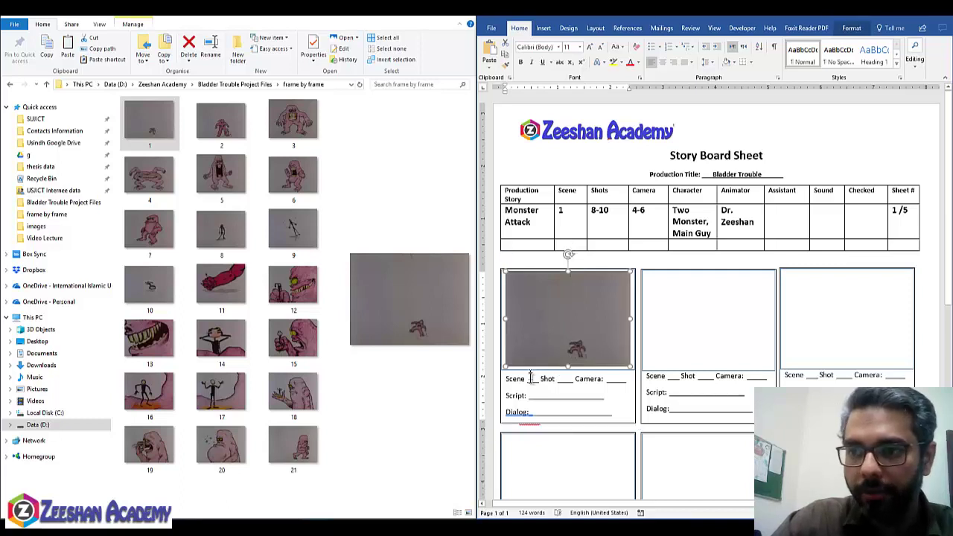
# Caption the first panel Scene 1, Shot 1, Camera c1
pyautogui.click(533, 379)
pyautogui.doubleClick(535, 379)
pyautogui.write('1')
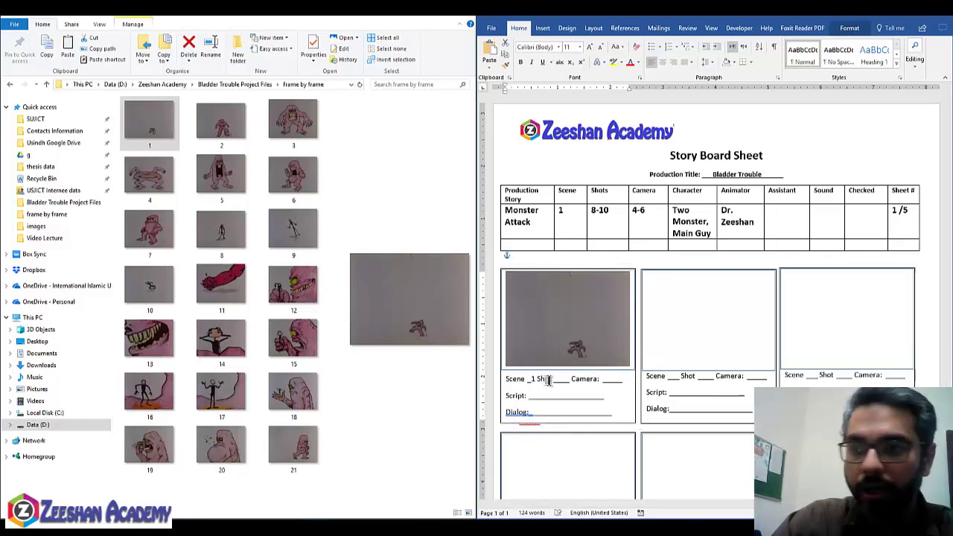
pyautogui.doubleClick(562, 379)
pyautogui.write('1')
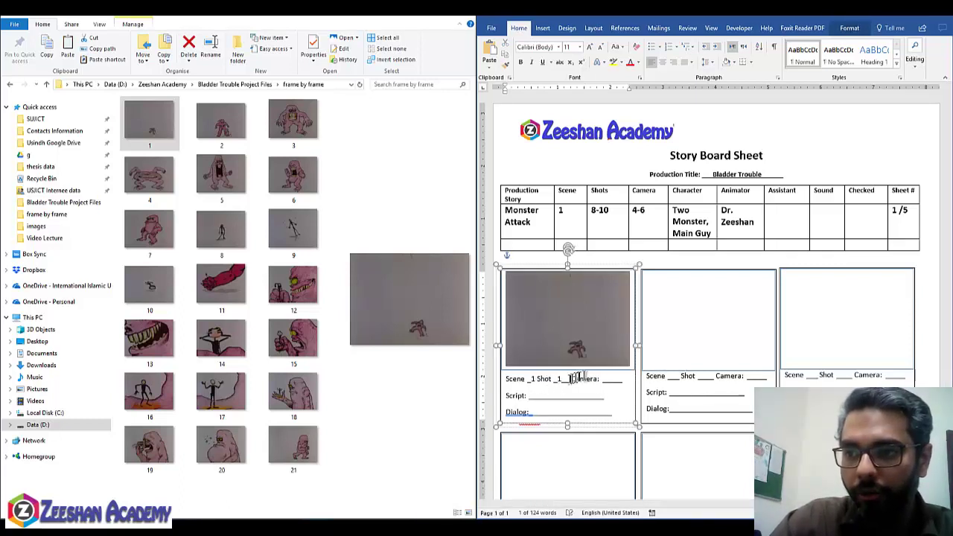
pyautogui.write('c1')
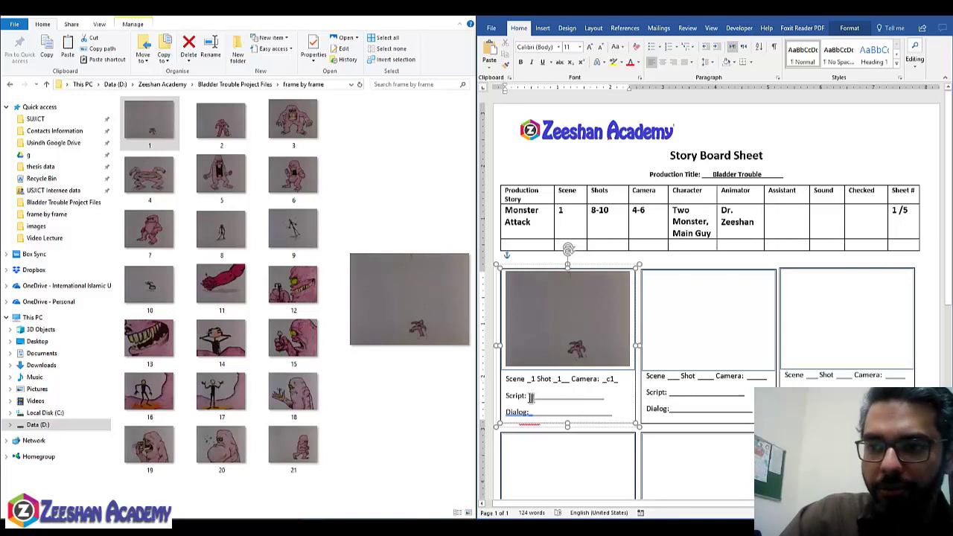
# Enter script 'Monster Appears' and dialog 'Monster Roars' in the first panel's caption
pyautogui.moveTo(531, 397); pyautogui.dragTo(604, 398)
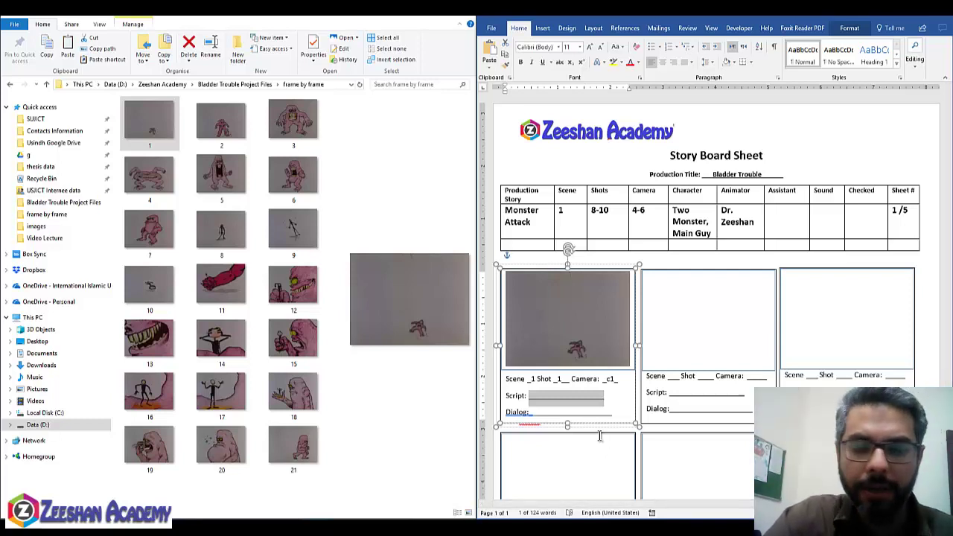
pyautogui.write('Mons')
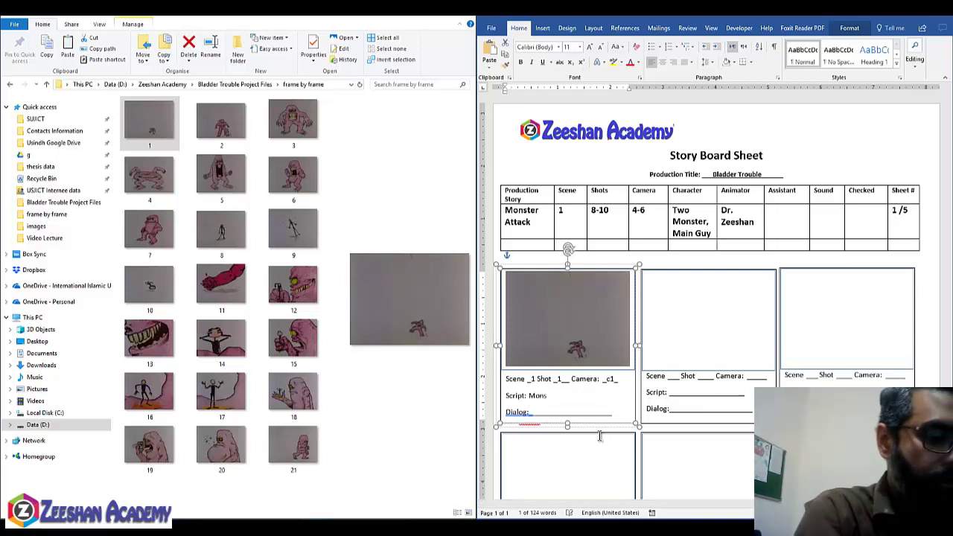
pyautogui.write('ter Appers a')
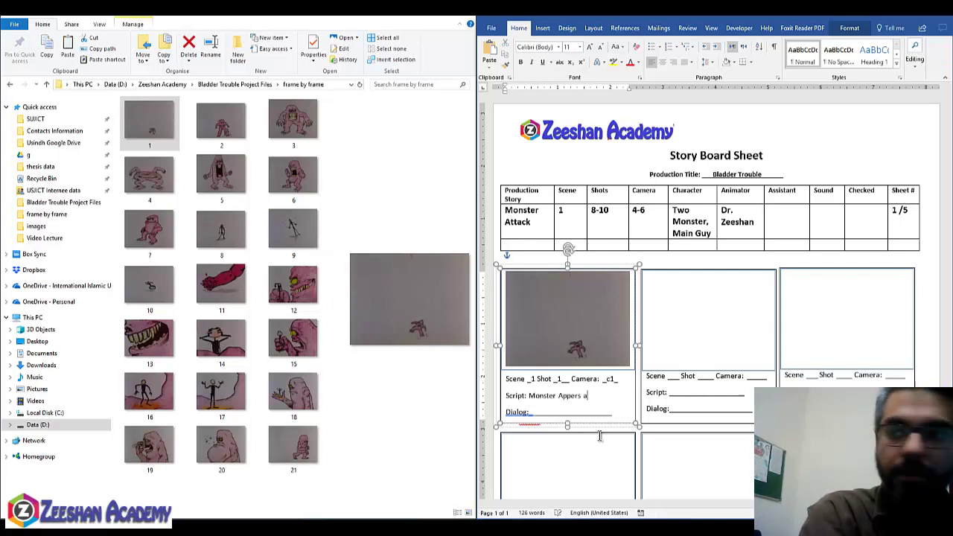
pyautogui.press('BackSpace')
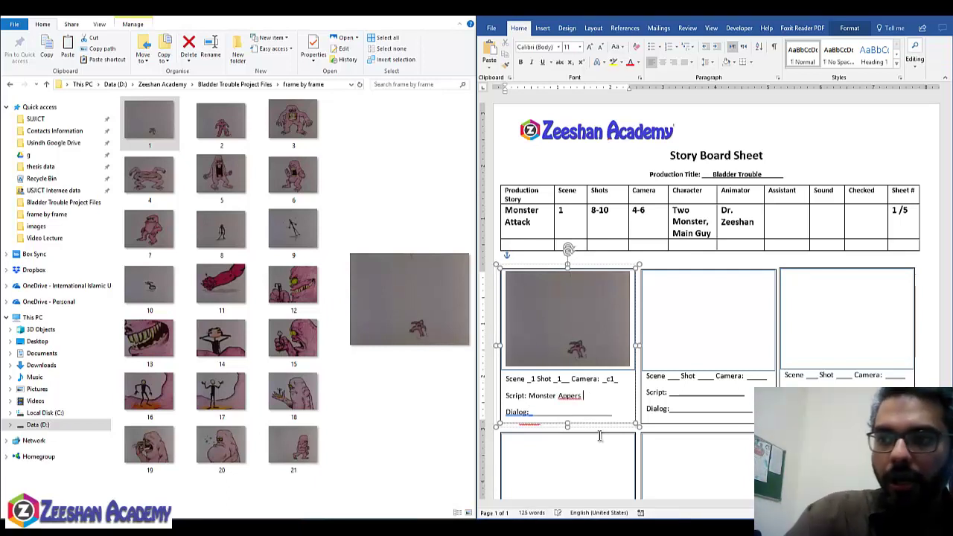
pyautogui.press('BackSpace')
pyautogui.press('BackSpace')
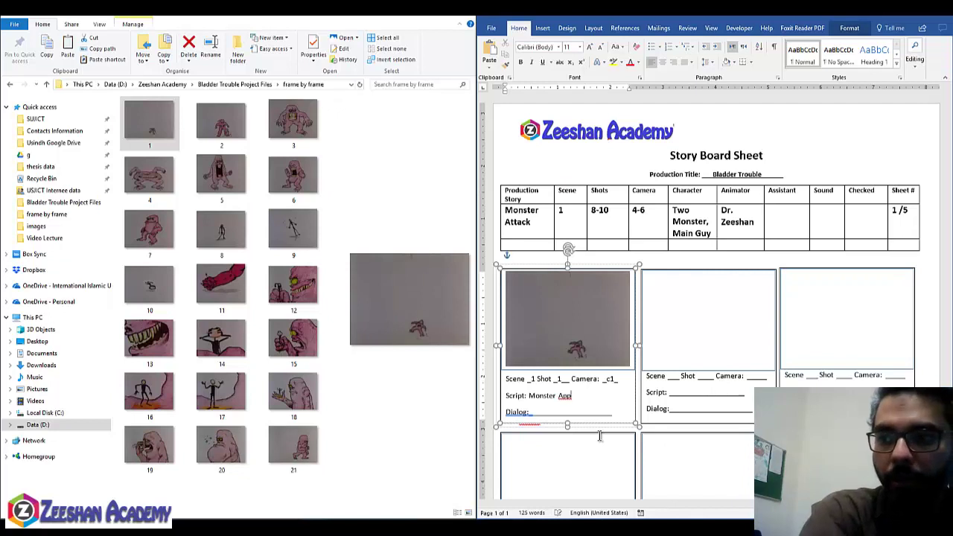
pyautogui.write('ears')
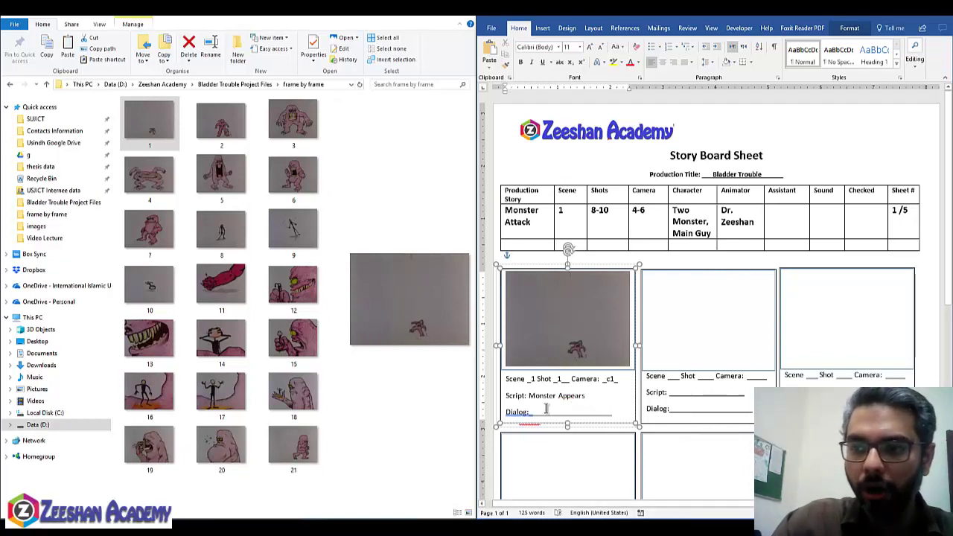
pyautogui.moveTo(542, 412); pyautogui.dragTo(607, 414)
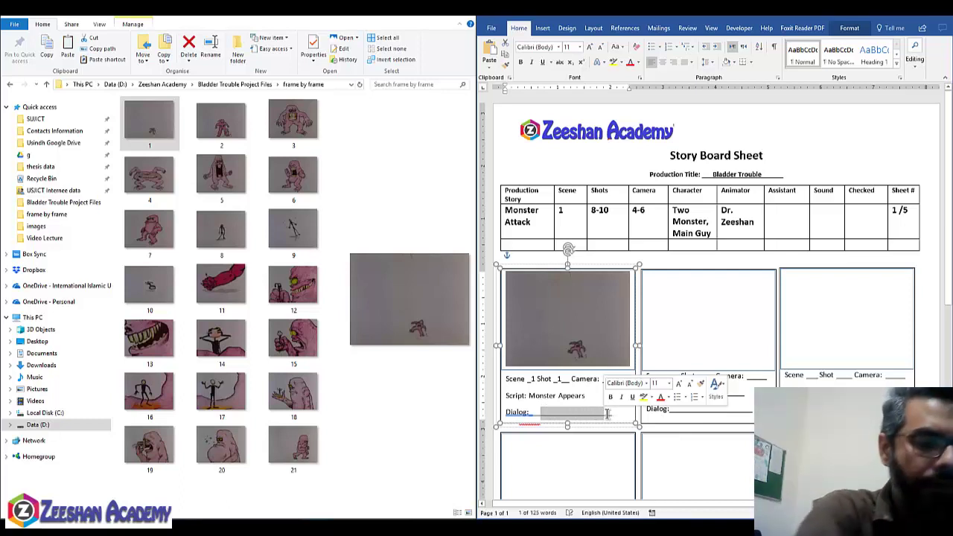
pyautogui.press('Delete')
pyautogui.write('Mons')
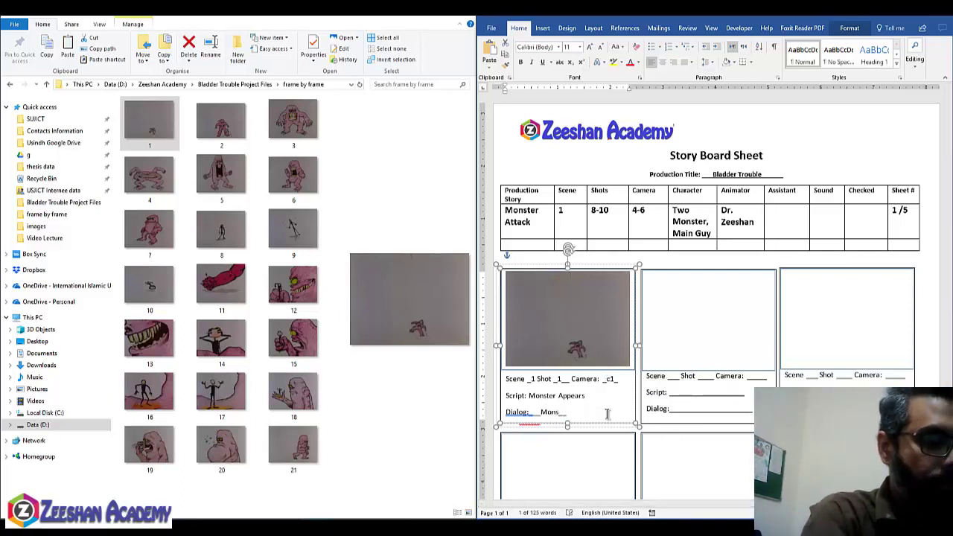
pyautogui.write('rs')
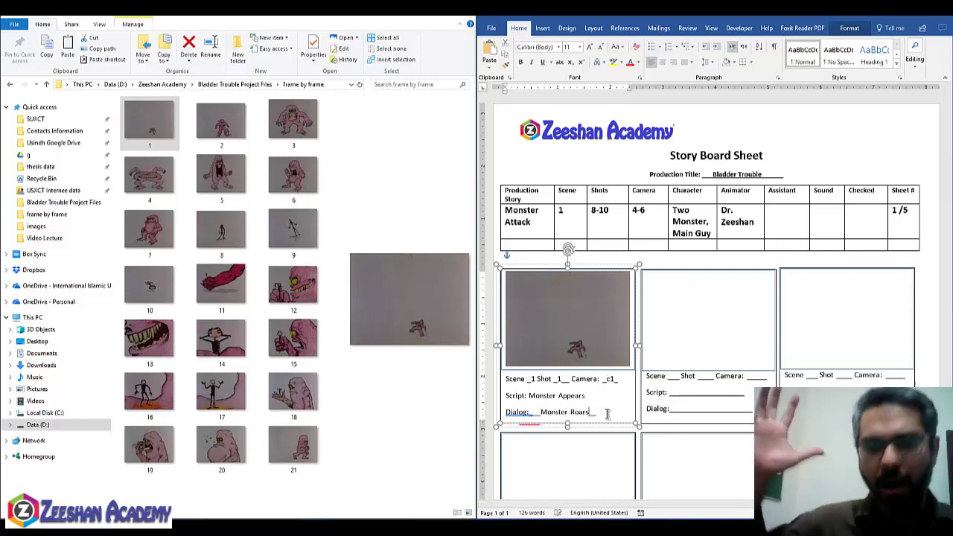
pyautogui.click(708, 336)
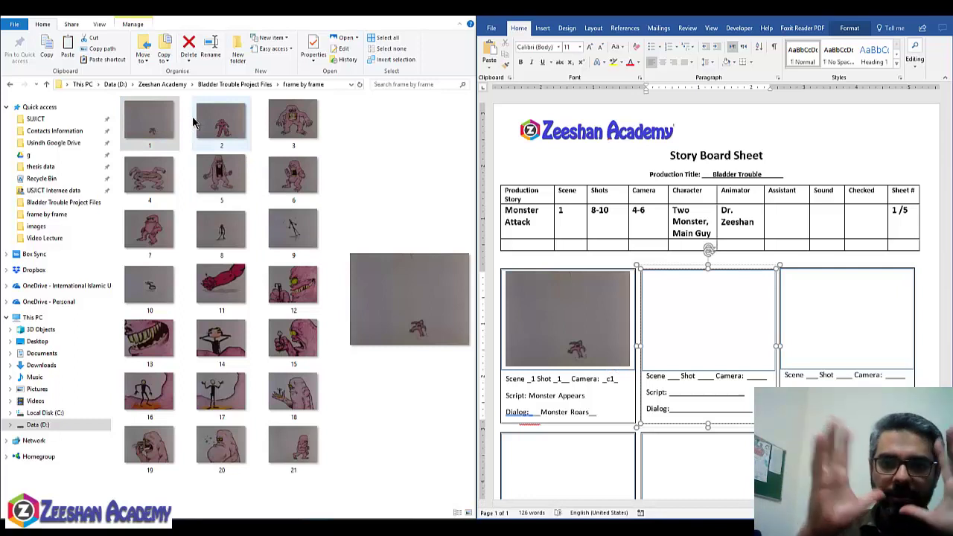
# Paste frame 2's monster image into the second panel, followed by the blank caption template
pyautogui.click(220, 123)
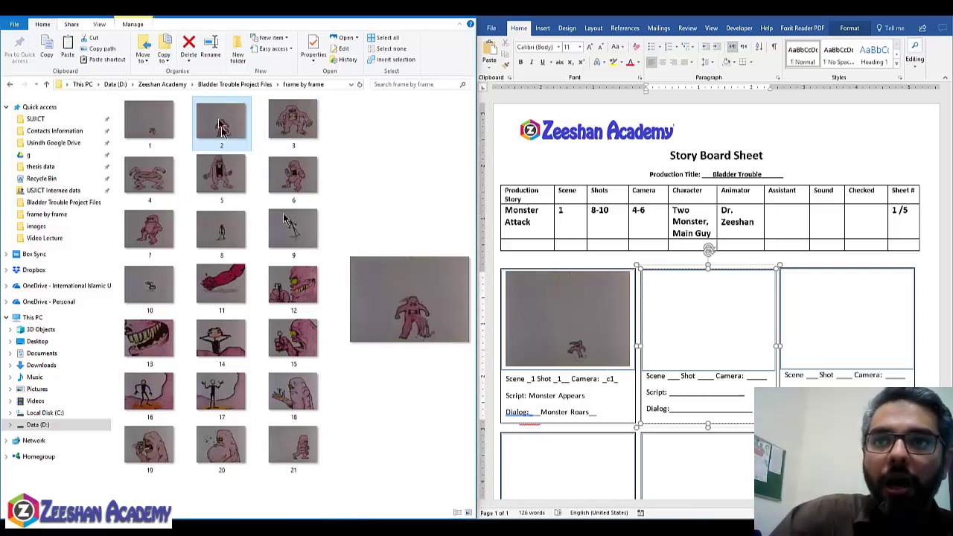
pyautogui.click(292, 123)
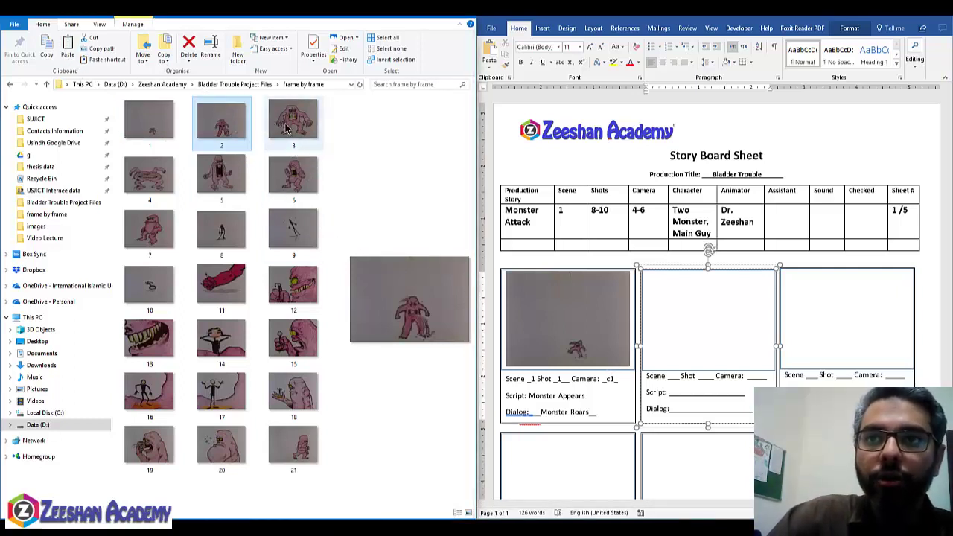
pyautogui.click(240, 147)
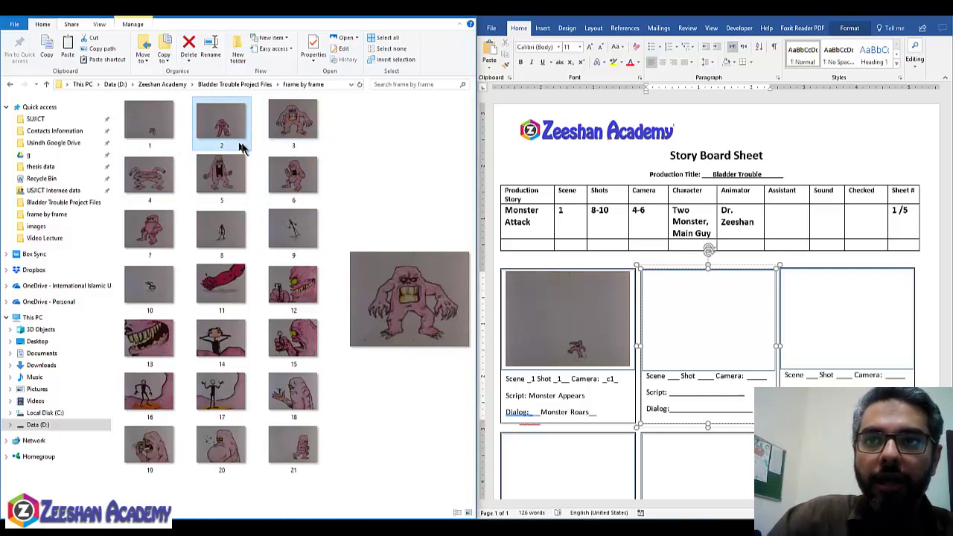
pyautogui.click(655, 279)
pyautogui.hotkey('ctrl', 'v')
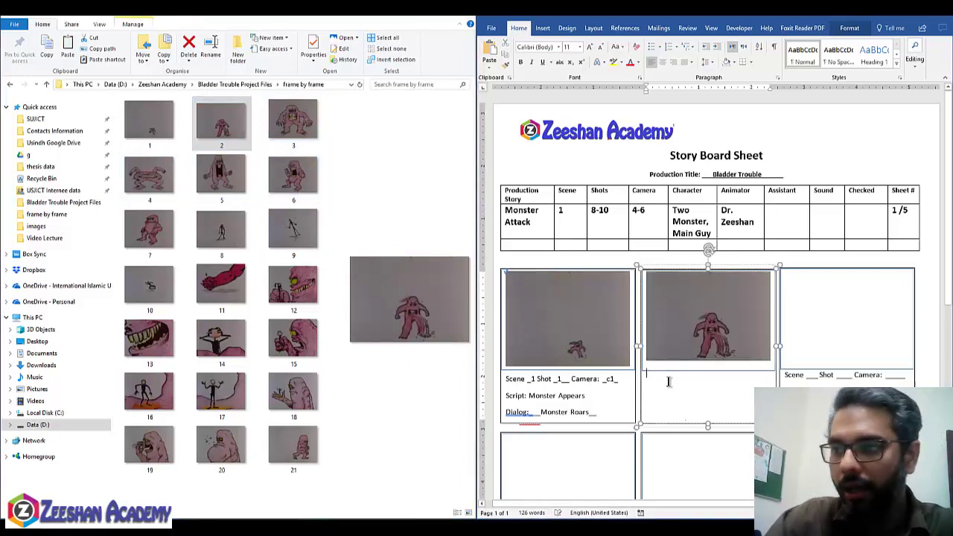
pyautogui.hotkey('ctrl', 'v')
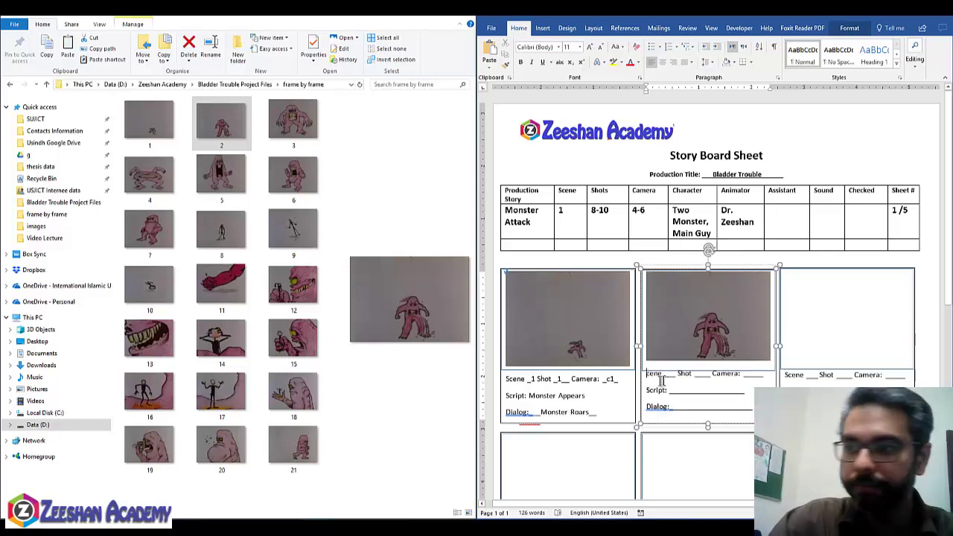
# Fill the second caption's Scene, Shot and Camera blanks with 1, 1 and c1
pyautogui.write('S')
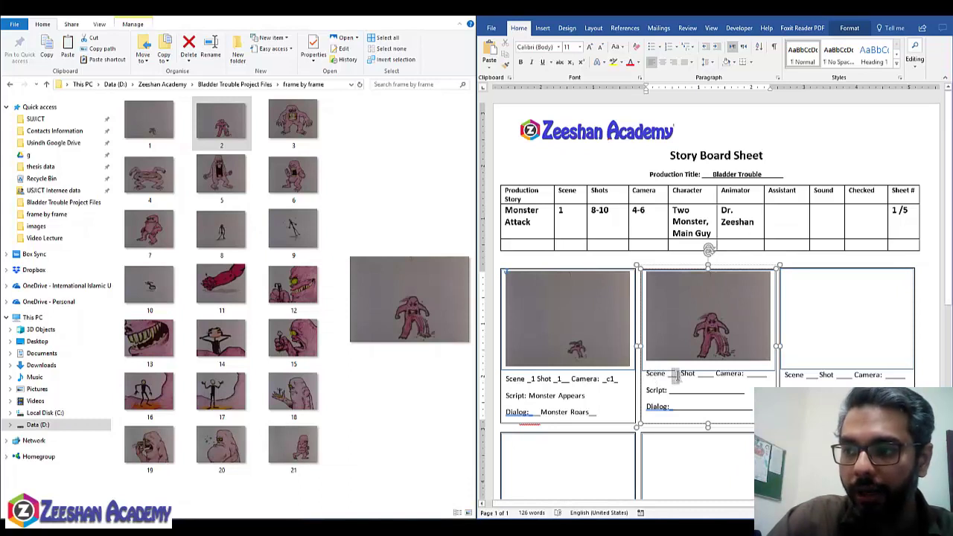
pyautogui.write('1')
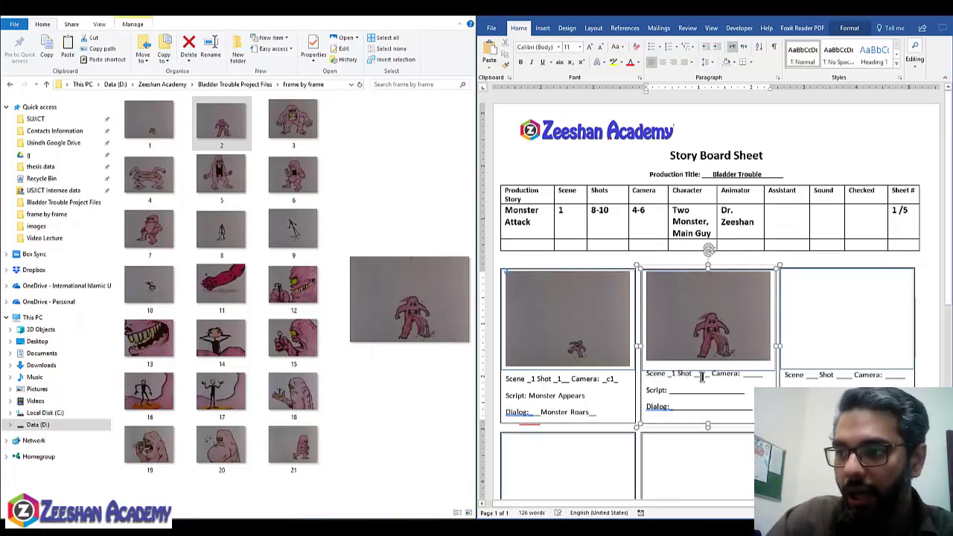
pyautogui.moveTo(697, 374); pyautogui.dragTo(709, 374)
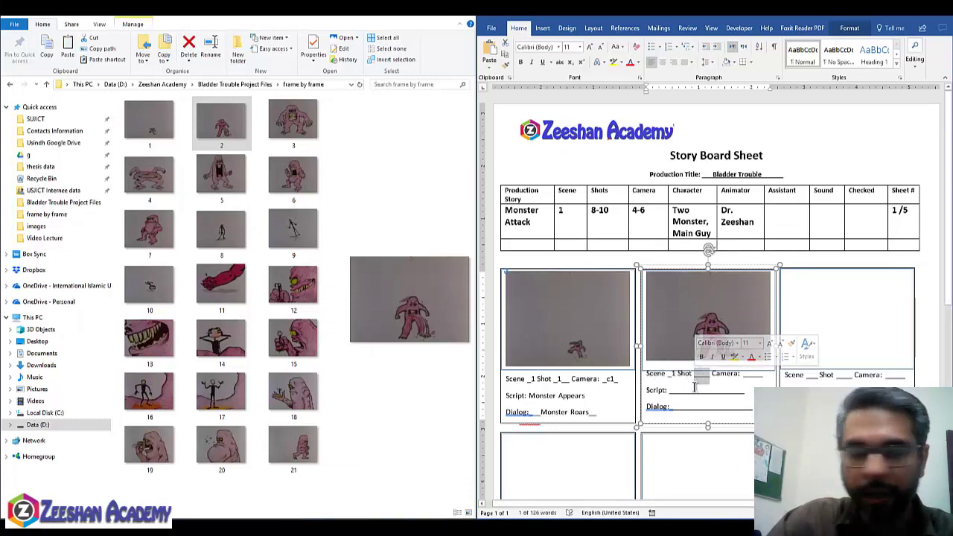
pyautogui.write('1')
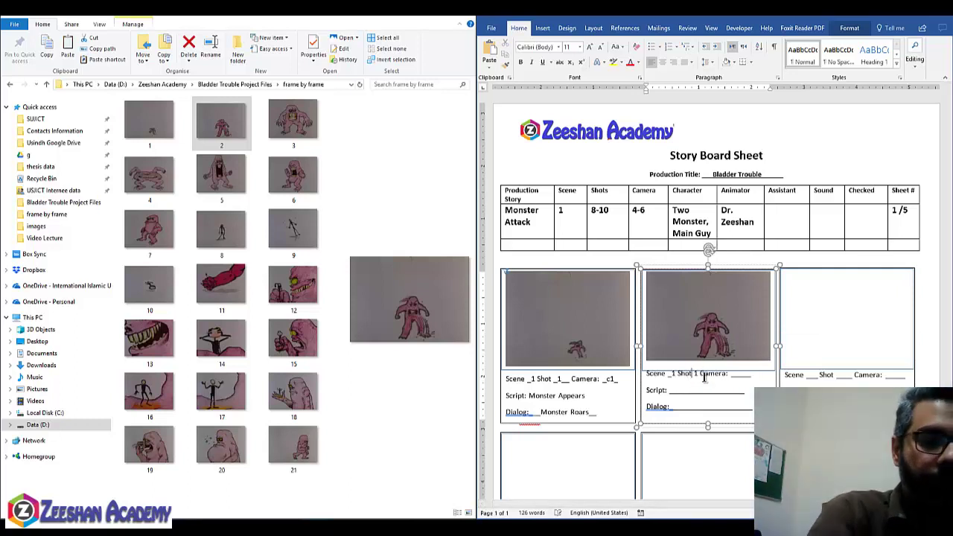
pyautogui.doubleClick(704, 377)
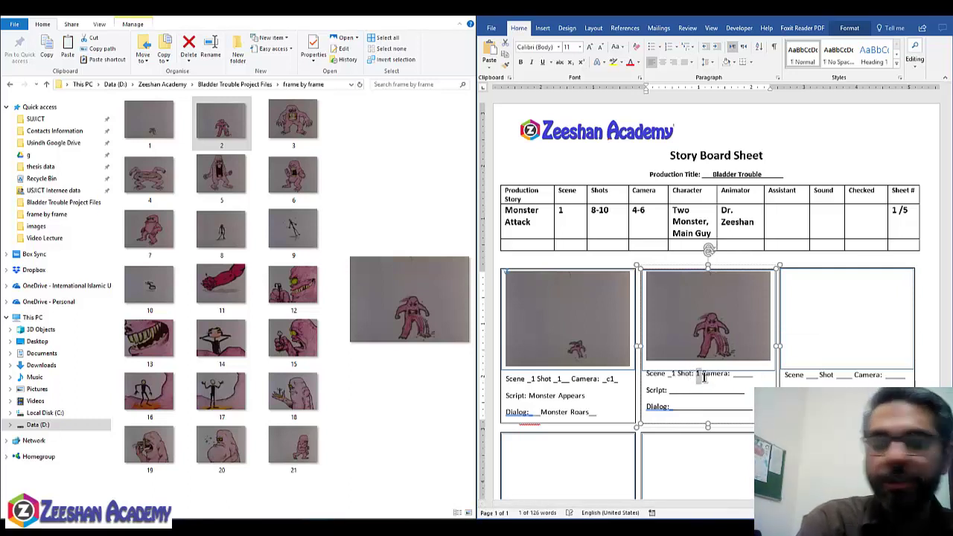
pyautogui.press('BackSpace')
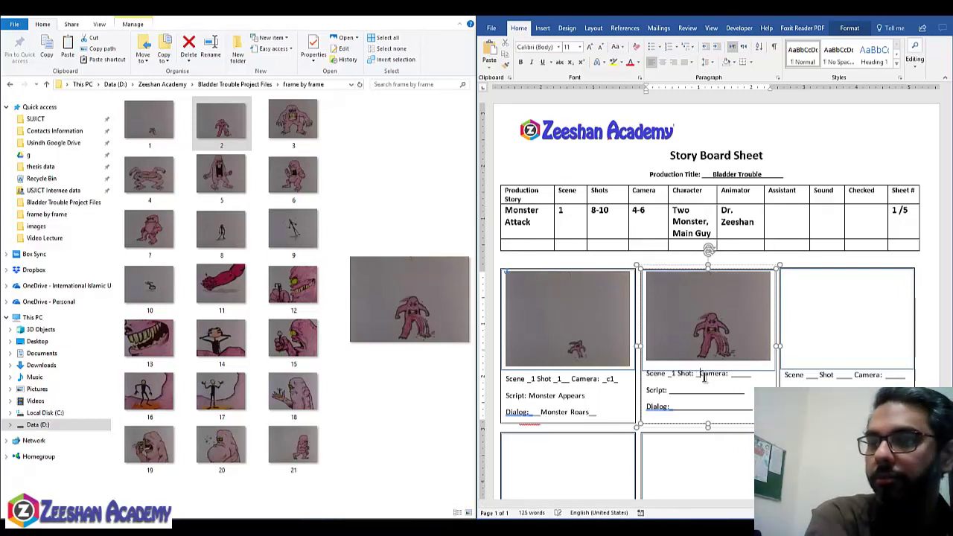
pyautogui.hotkey('ctrl', 'z')
pyautogui.write('1')
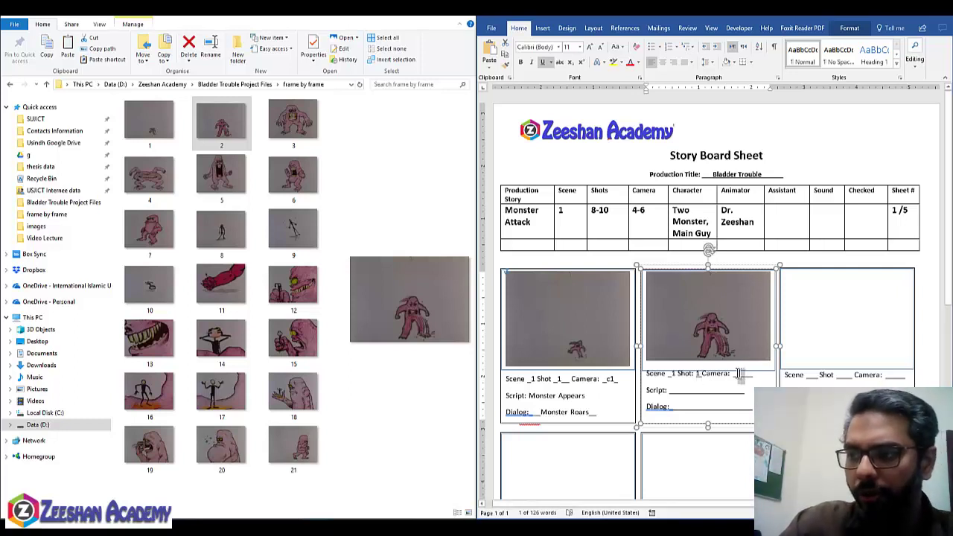
pyautogui.click(739, 374)
pyautogui.write('c1_')
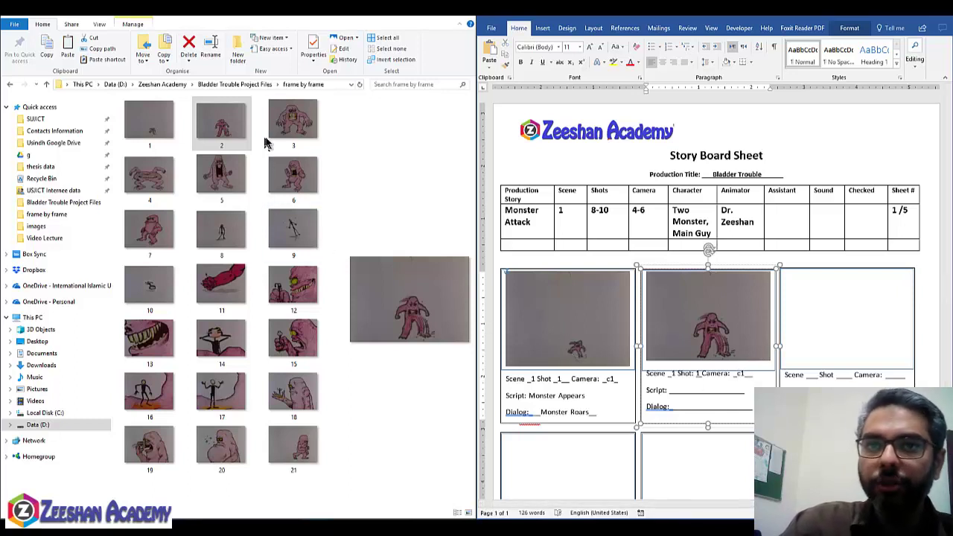
pyautogui.click(288, 133)
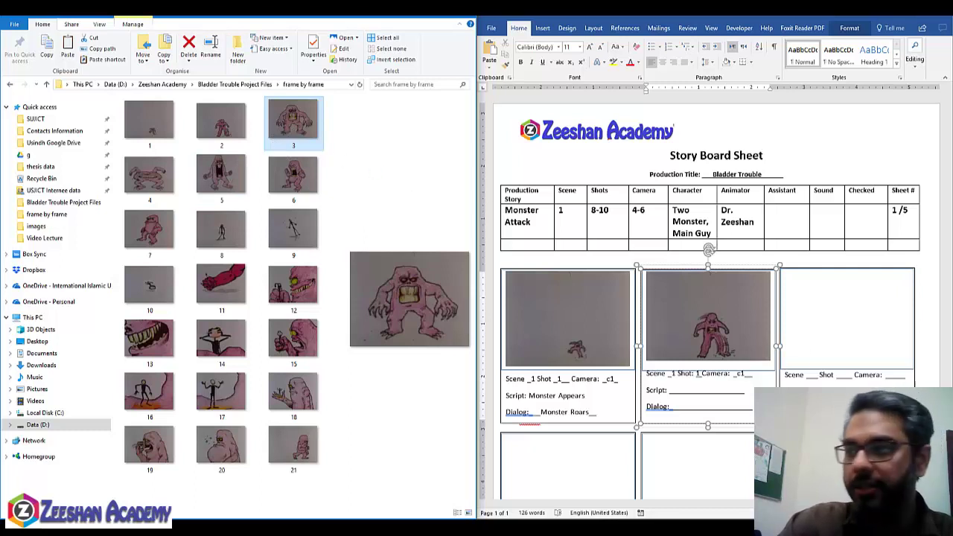
# Drop frame 3 into Word, shrink it to about half size, and move it into the bottom-left panel
pyautogui.moveTo(292, 123); pyautogui.dragTo(811, 297)
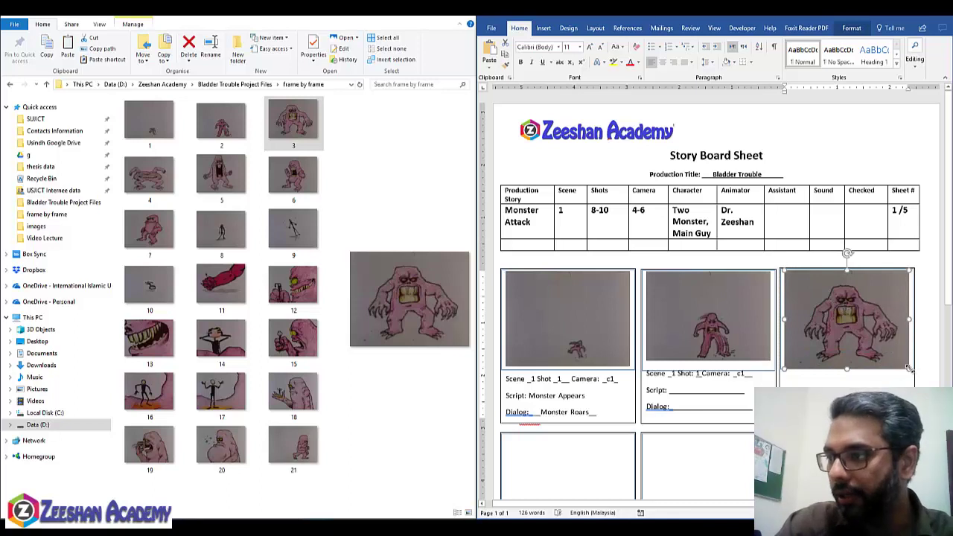
pyautogui.moveTo(908, 368); pyautogui.dragTo(837, 317)
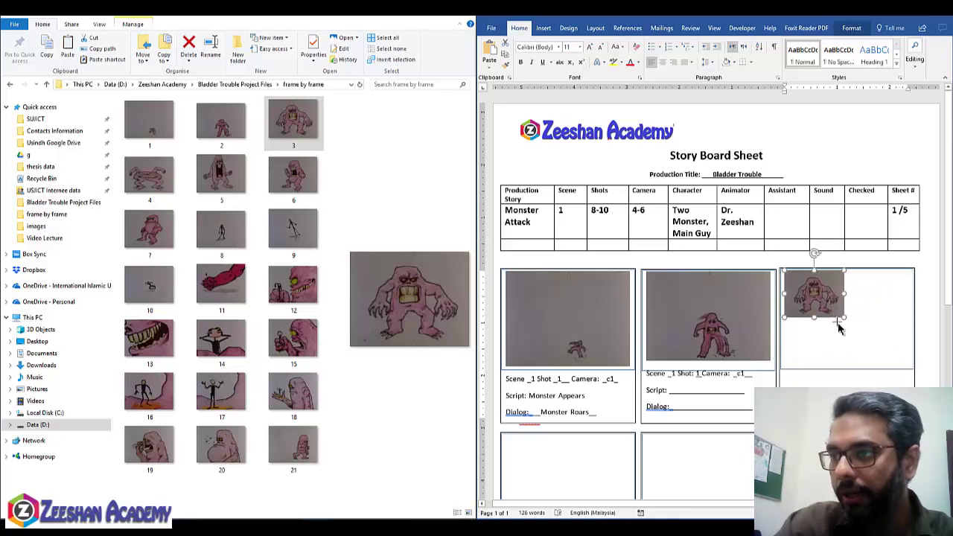
pyautogui.moveTo(812, 307); pyautogui.dragTo(562, 450)
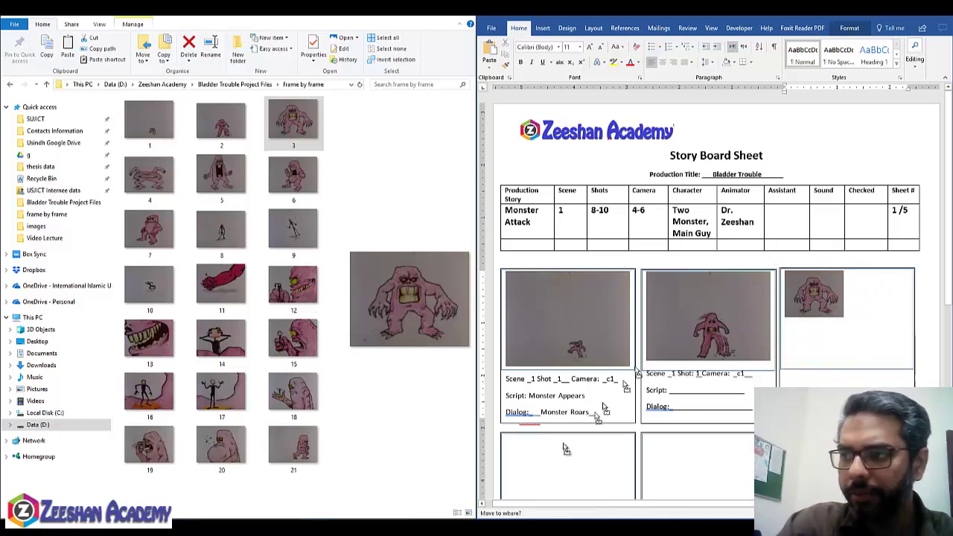
pyautogui.click(834, 292)
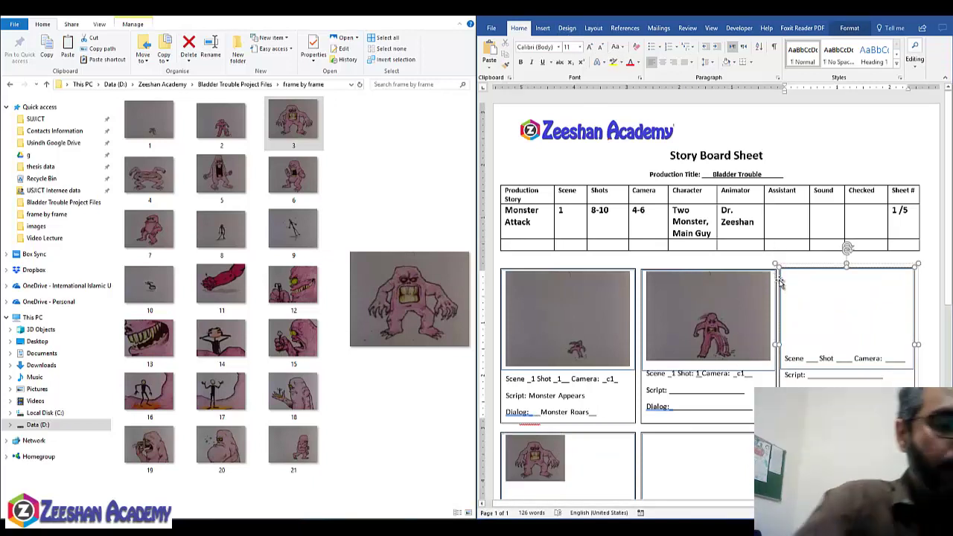
# Write 'People Running' in the third panel and caption it Scene 2, Shot 1, Camera c2
pyautogui.write('Peop')
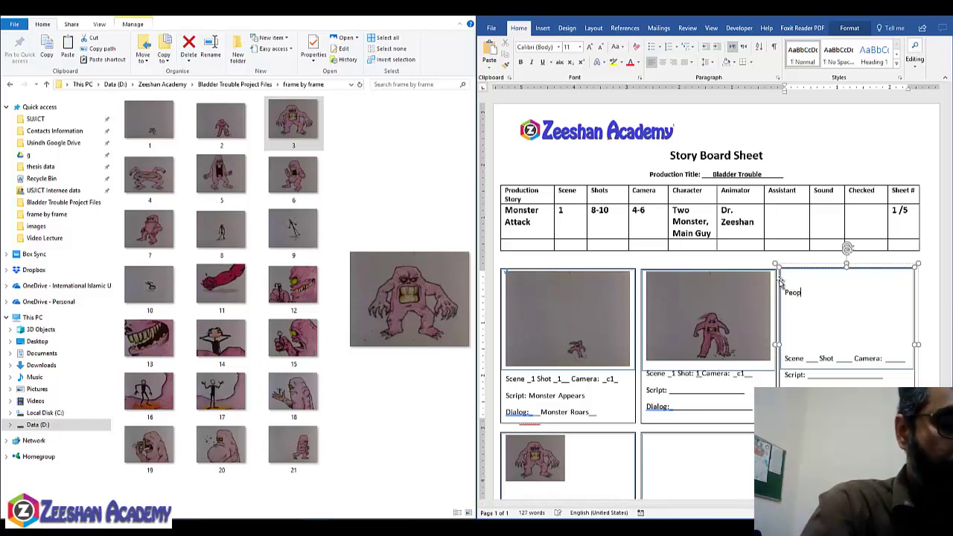
pyautogui.write('le Running')
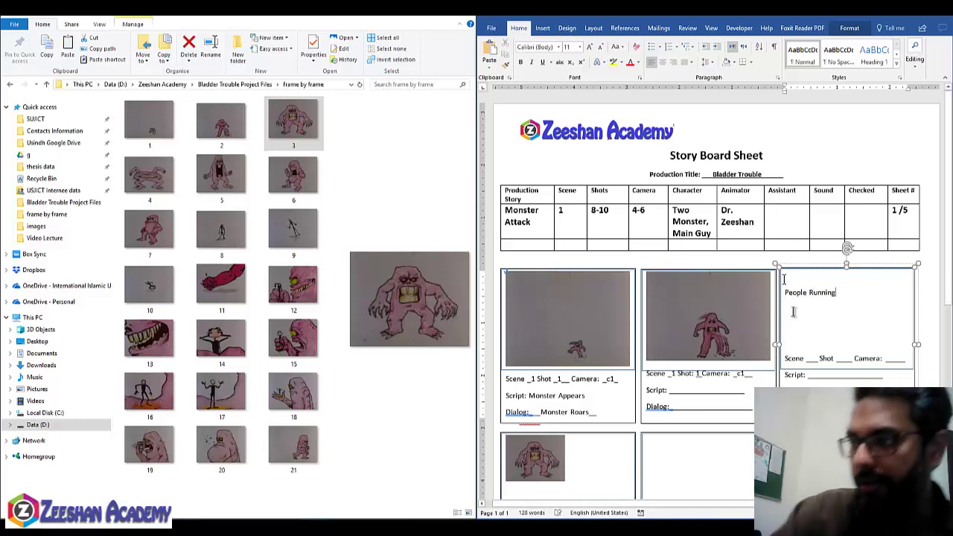
pyautogui.click(819, 361)
pyautogui.write('2')
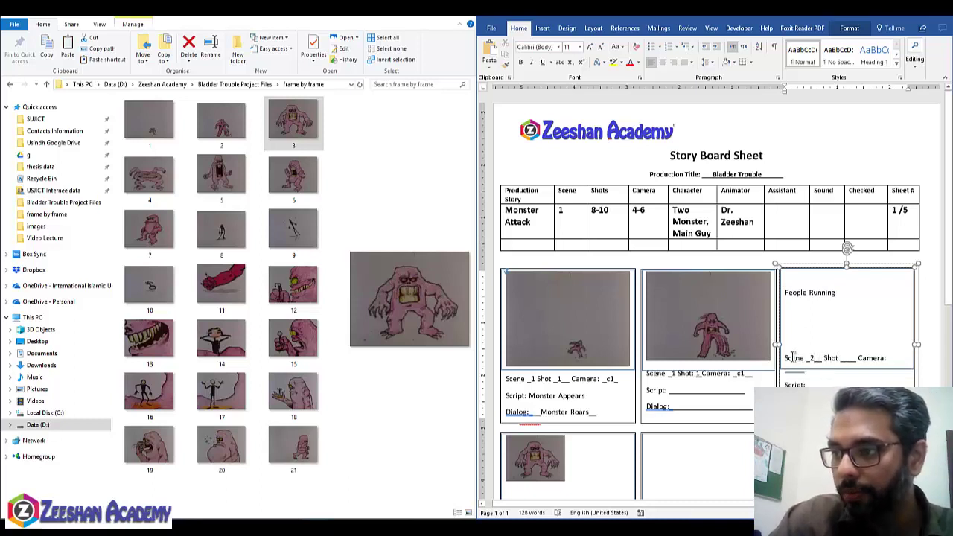
pyautogui.press('Return')
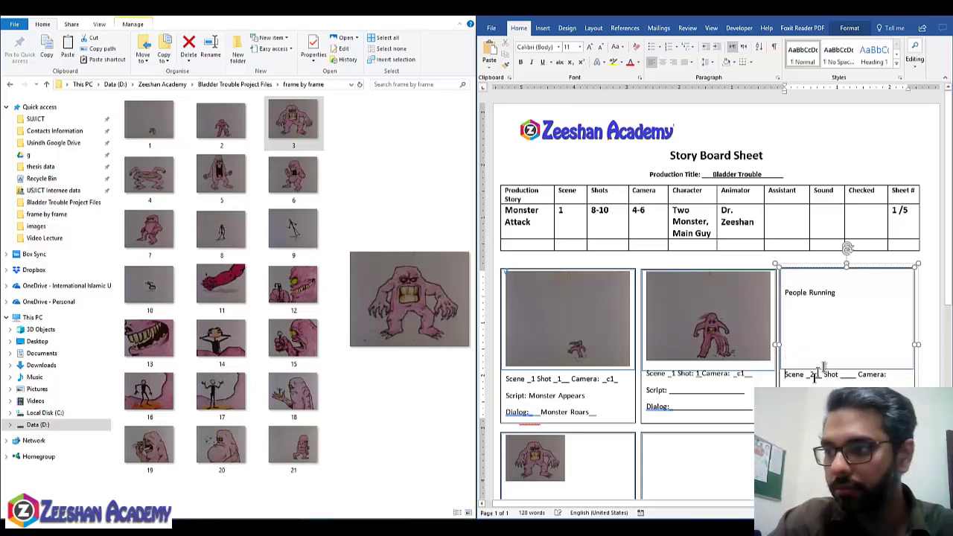
pyautogui.click(846, 375)
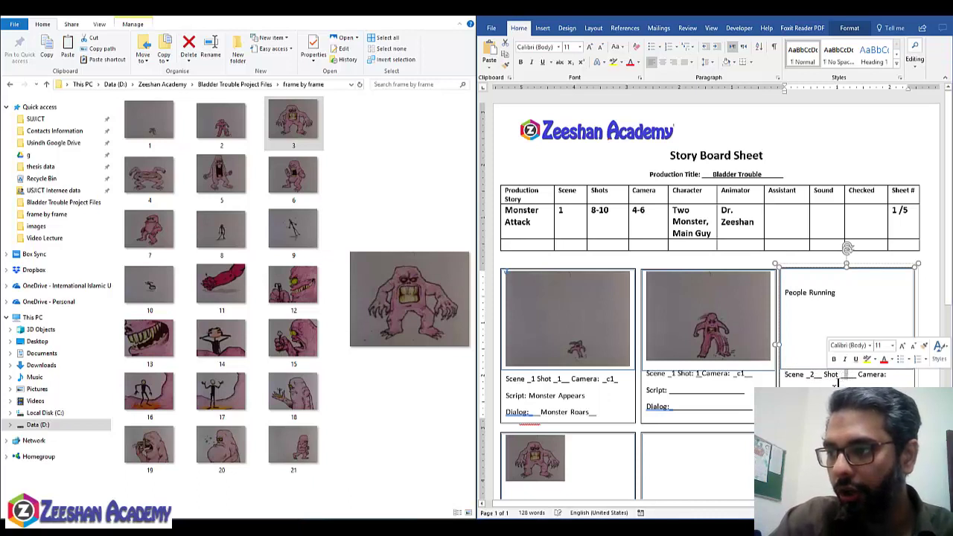
pyautogui.write('1')
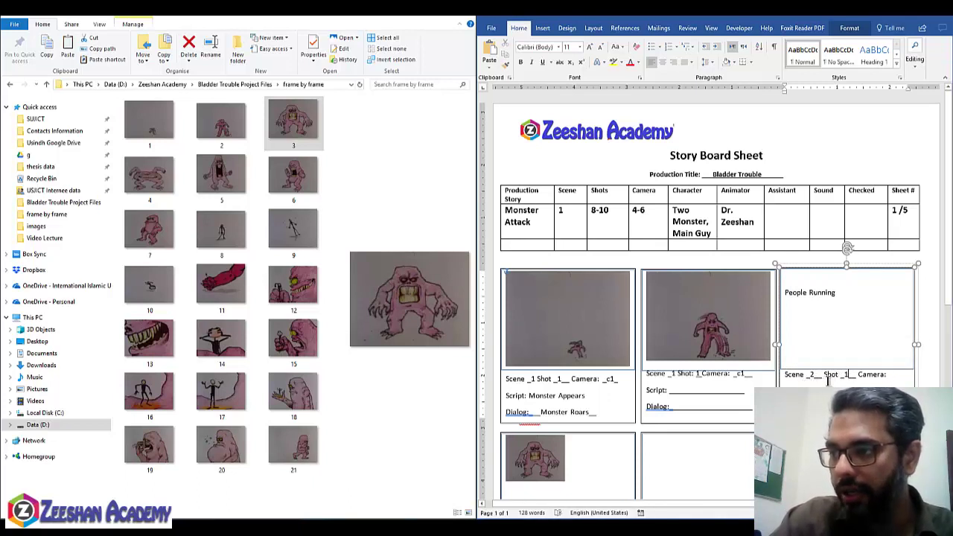
pyautogui.press('Delete')
pyautogui.press('Delete')
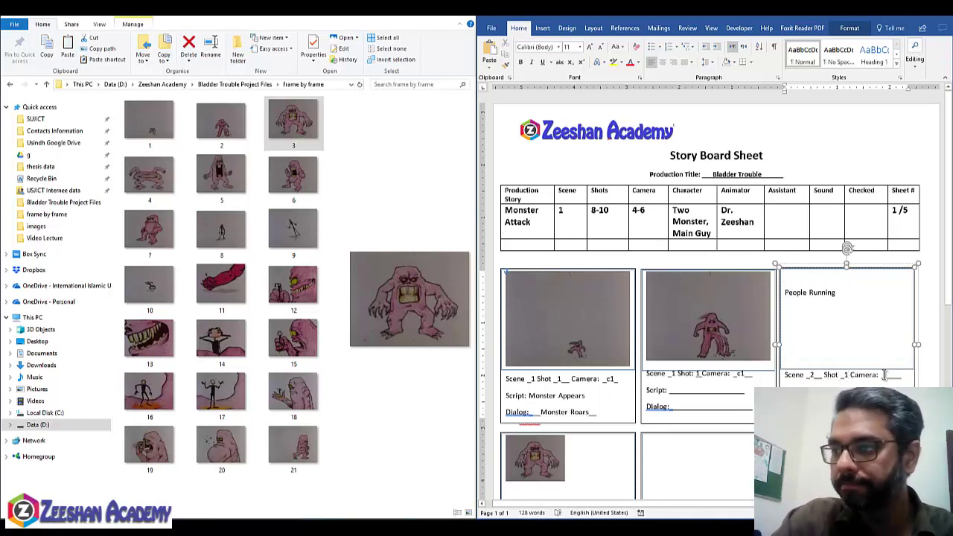
pyautogui.doubleClick(896, 374)
pyautogui.write('_c2_')
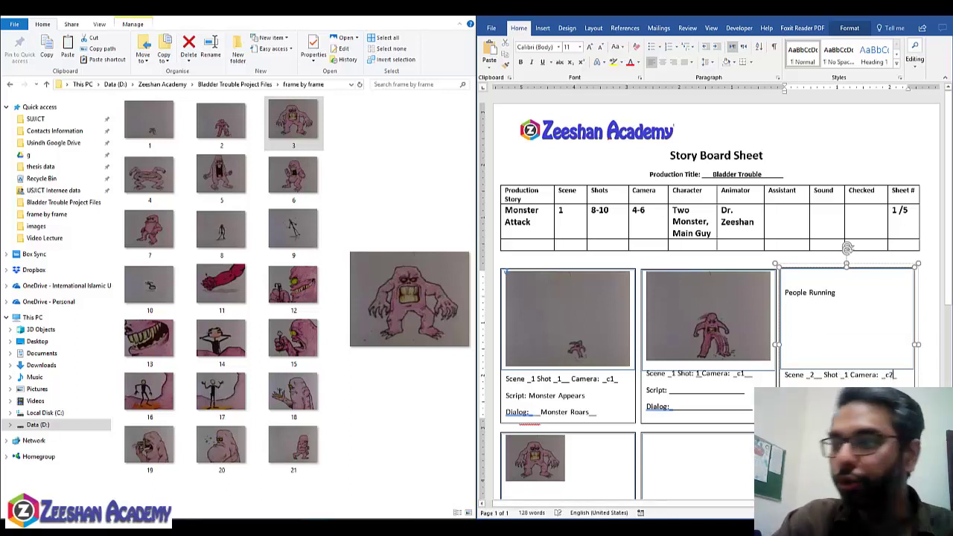
pyautogui.doubleClick(887, 376)
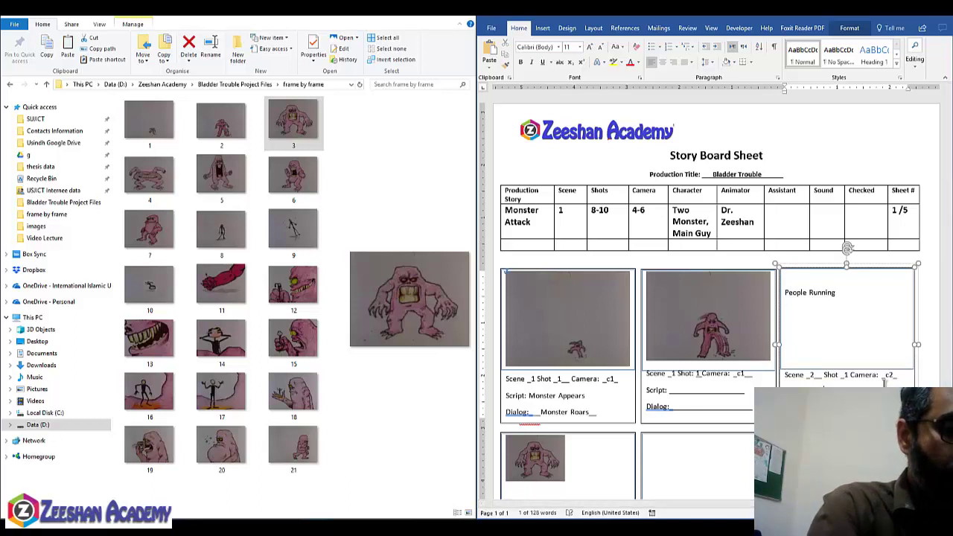
pyautogui.press('Escape')
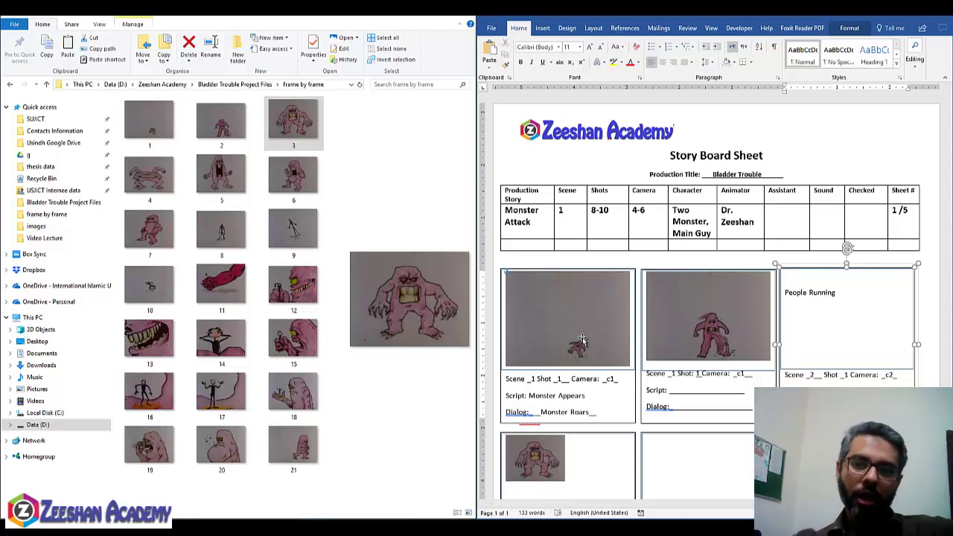
# Add 'Street View' and 'Shouting' lines beneath 'People Running' in the third panel
pyautogui.click(789, 308)
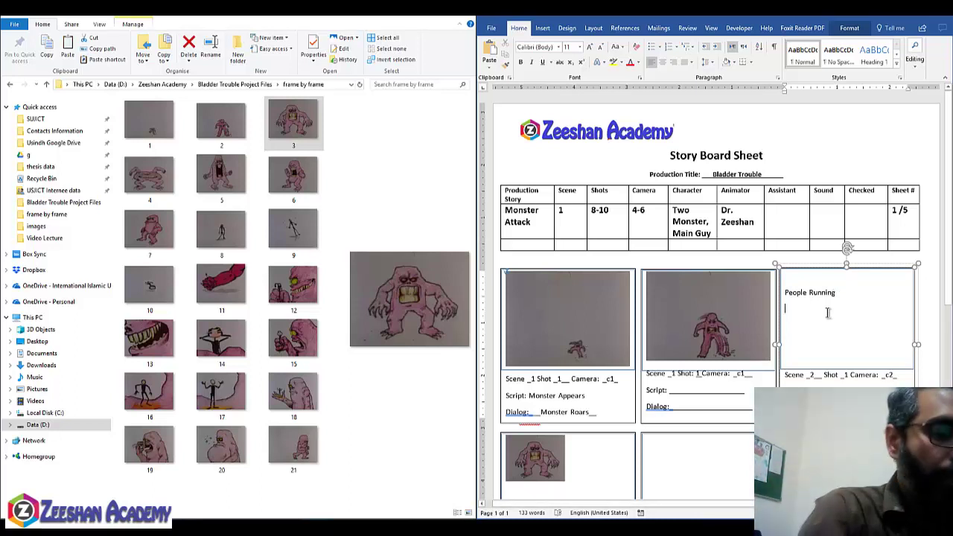
pyautogui.write('Street View')
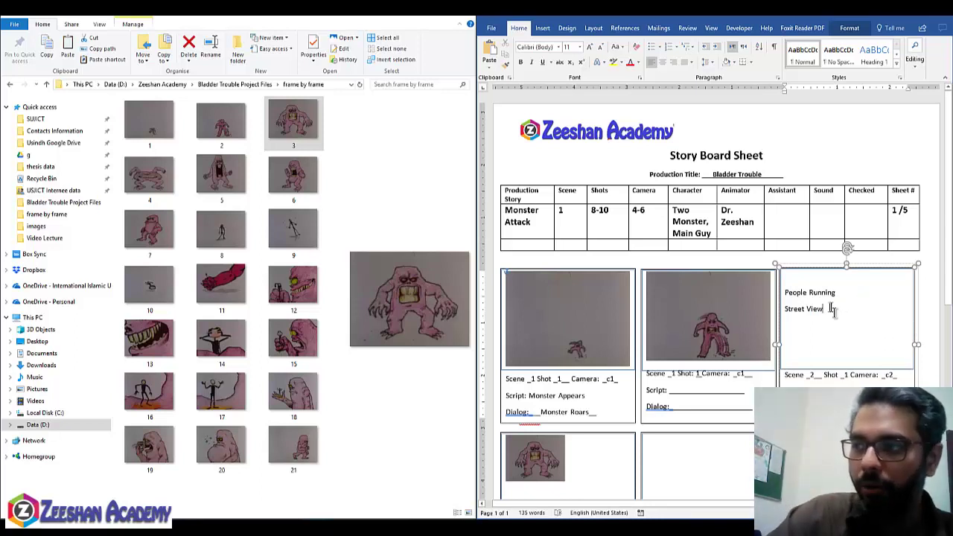
pyautogui.press('Return')
pyautogui.write('Shoutin')
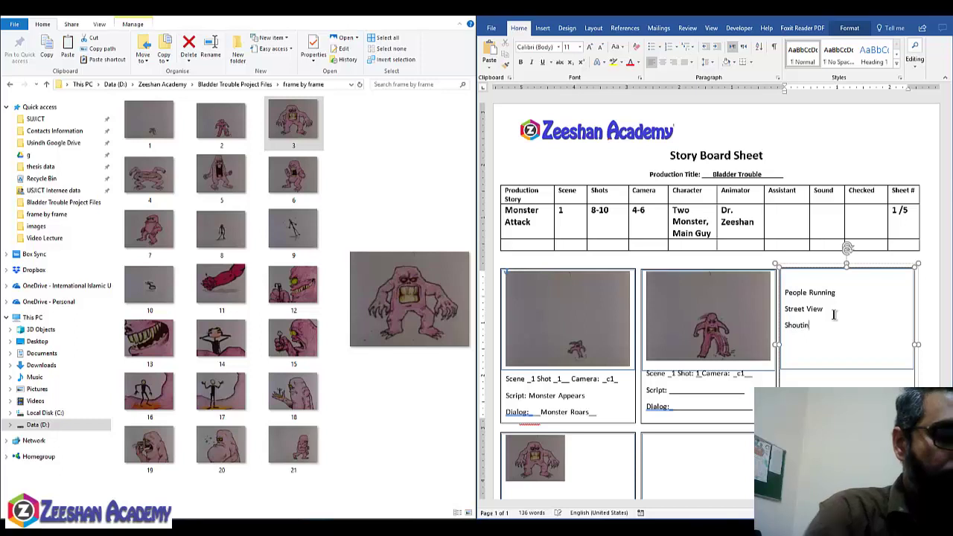
pyautogui.write('g')
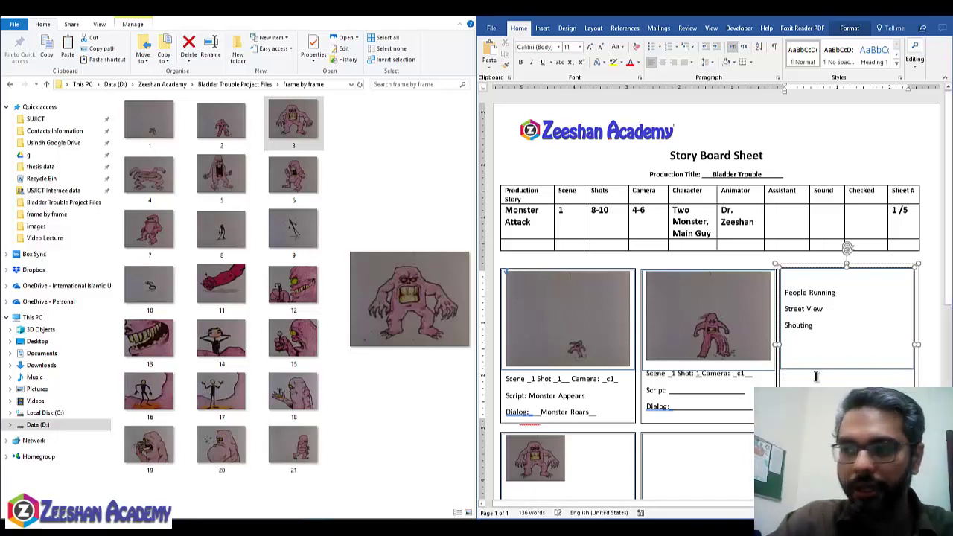
pyautogui.moveTo(812, 311); pyautogui.dragTo(777, 289)
pyautogui.click(829, 318)
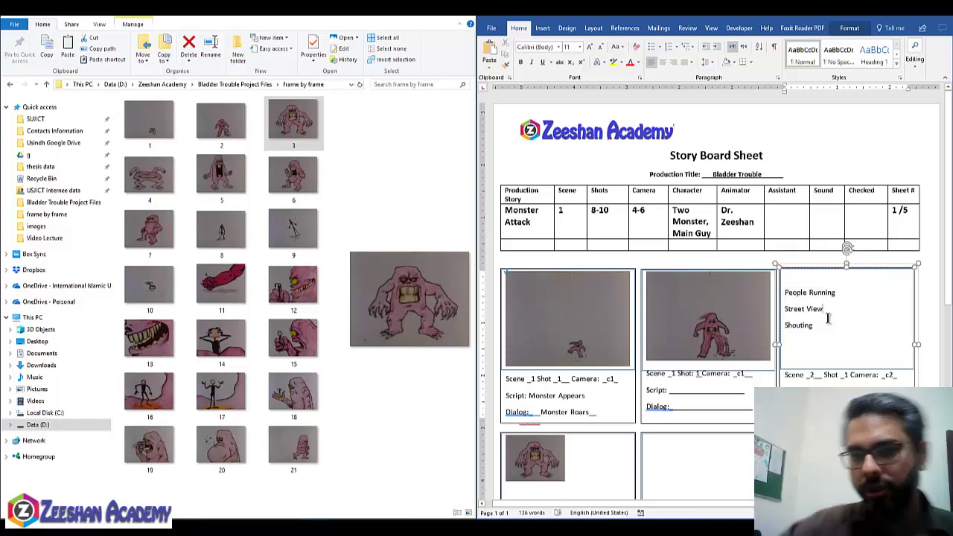
# Paste frames 4 and 5 into the bottom-left panel, shrinking frame 4 to a thumbnail
pyautogui.click(555, 458)
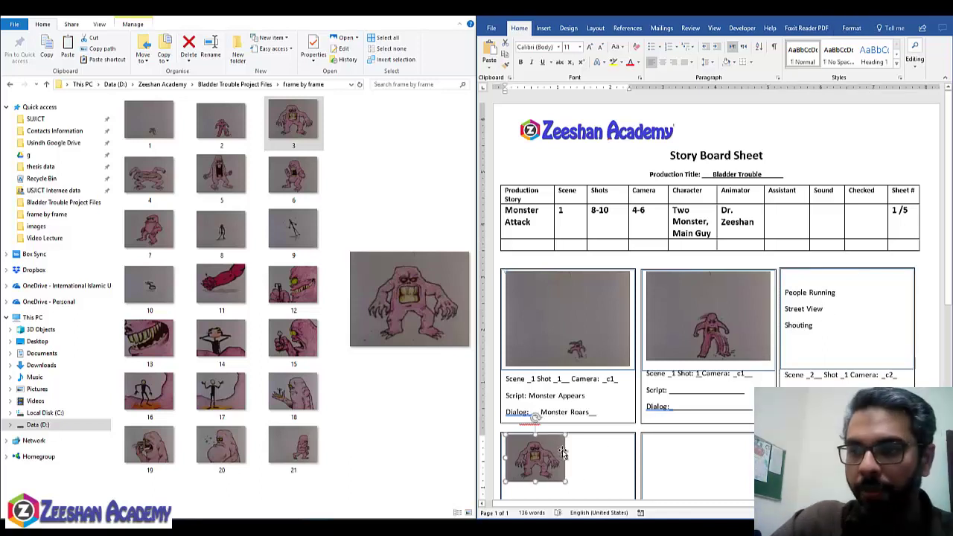
pyautogui.scroll(-1, 566, 451)
pyautogui.scroll(-2, 566, 451)
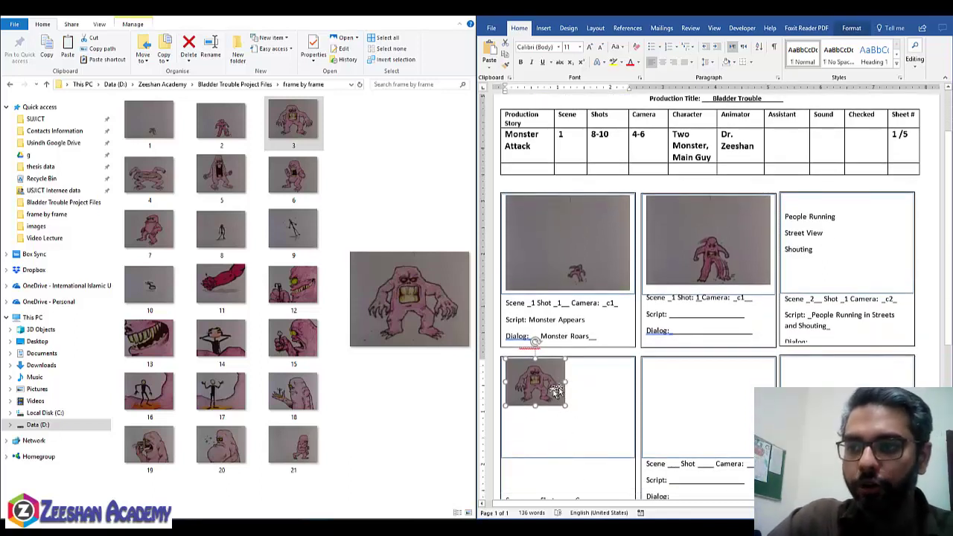
pyautogui.click(171, 177)
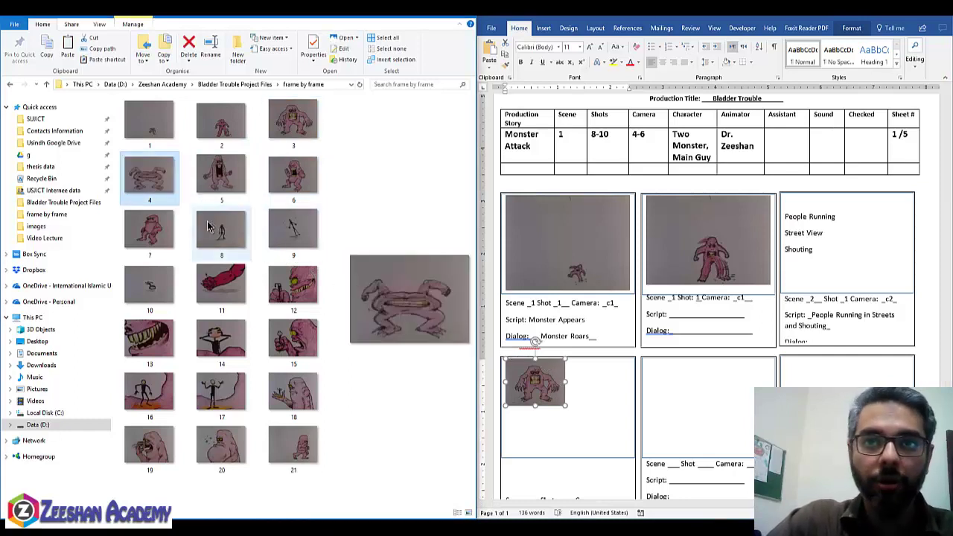
pyautogui.click(585, 381)
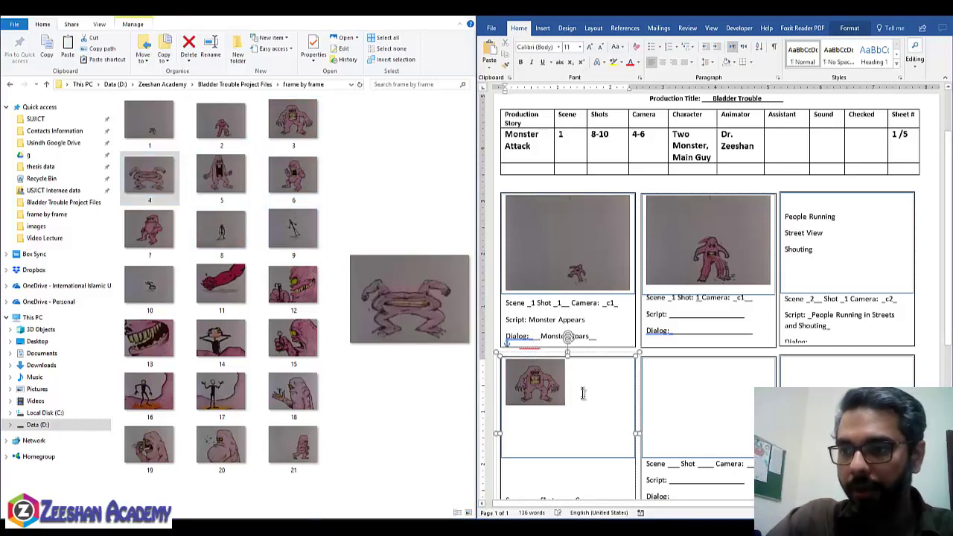
pyautogui.hotkey('ctrl', 'v')
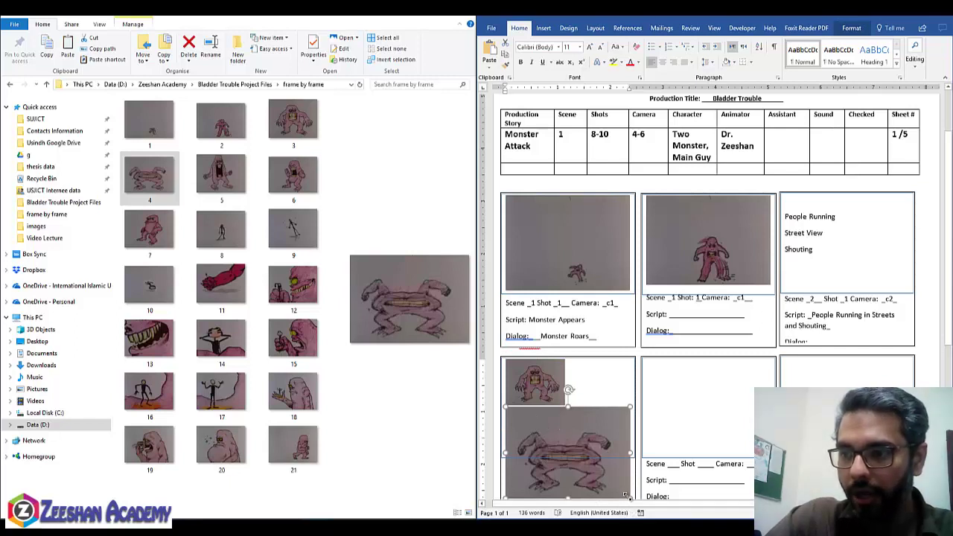
pyautogui.moveTo(628, 496); pyautogui.dragTo(541, 436)
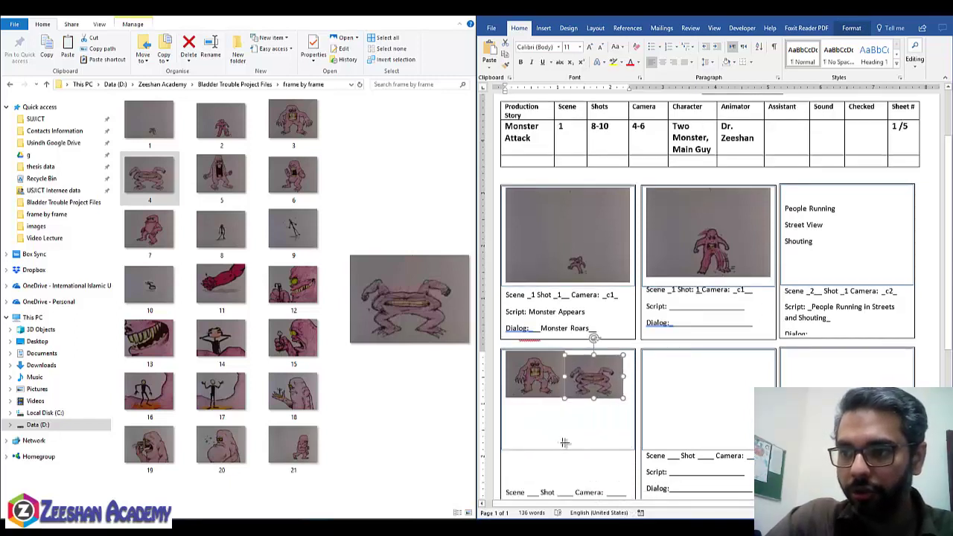
pyautogui.click(221, 177)
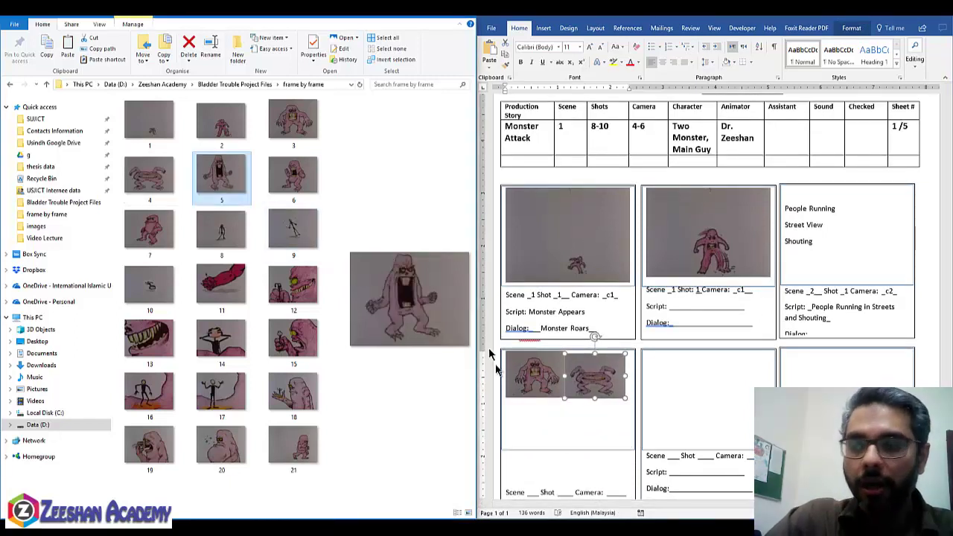
pyautogui.hotkey('ctrl', 'v')
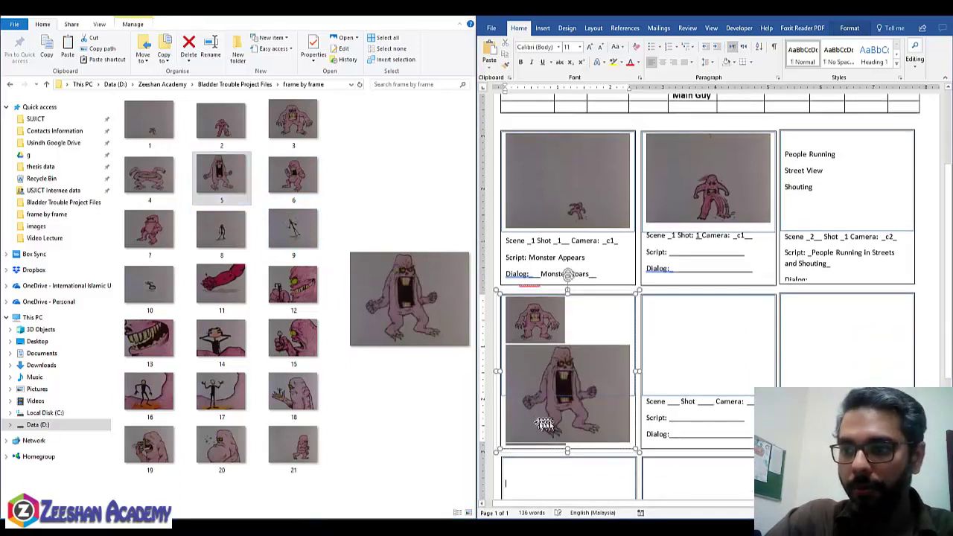
pyautogui.moveTo(551, 422); pyautogui.dragTo(563, 404)
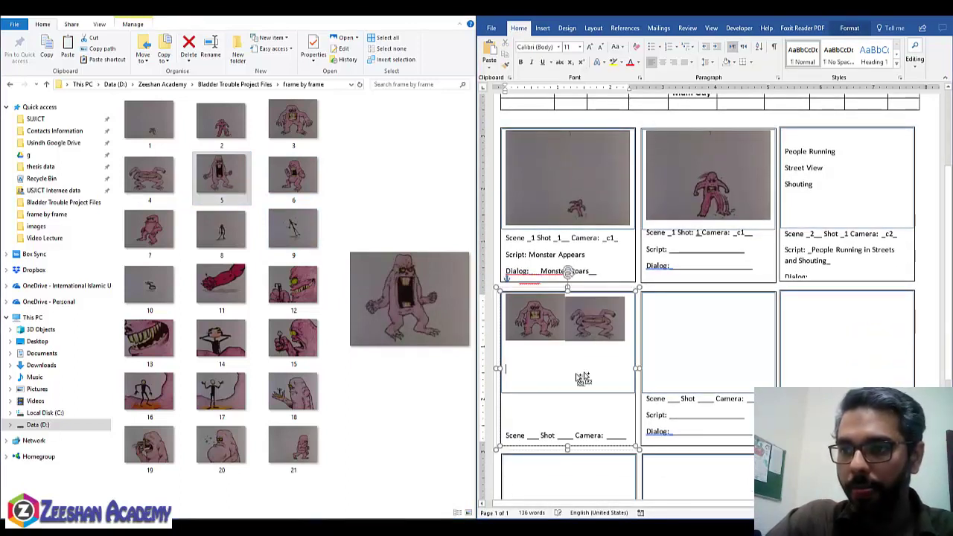
# Shrink frame 5, add frame 6 as a thumbnail, and paste the caption template below
pyautogui.click(548, 335)
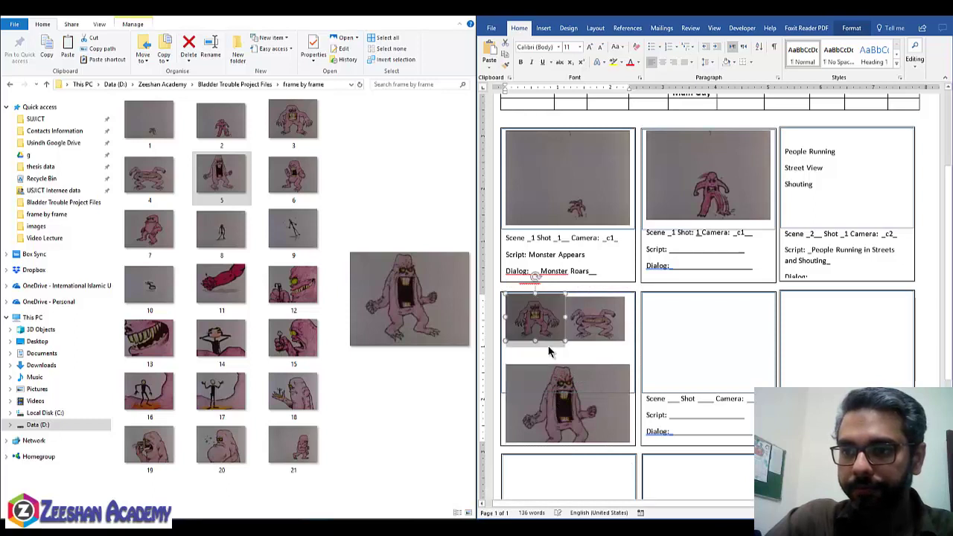
pyautogui.click(545, 355)
pyautogui.press('Delete')
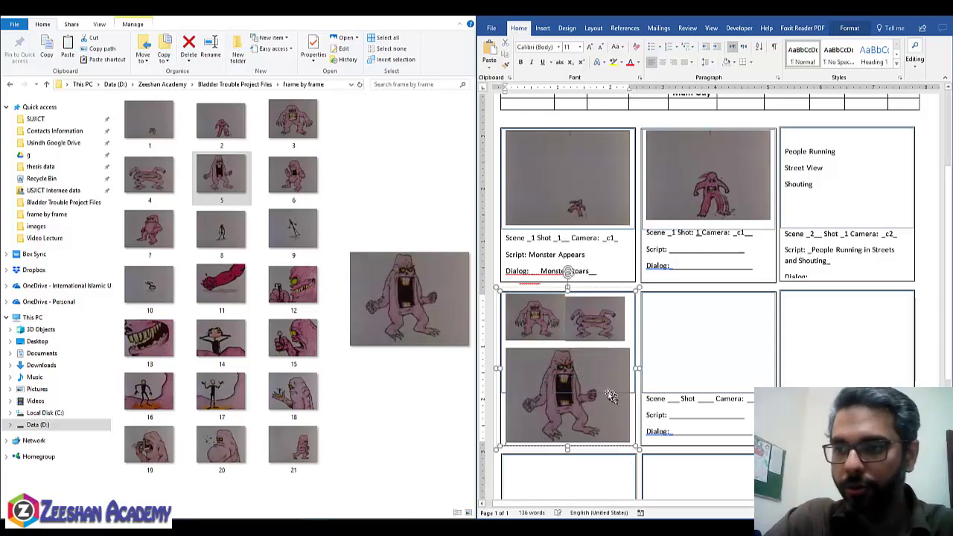
pyautogui.click(629, 444)
pyautogui.moveTo(630, 444); pyautogui.dragTo(555, 384)
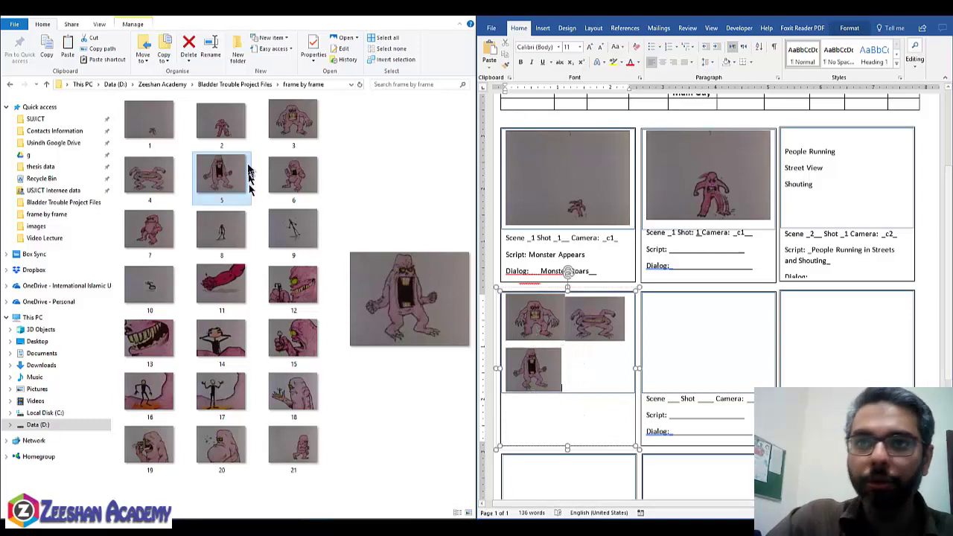
pyautogui.moveTo(292, 177)
pyautogui.mouseDown()
pyautogui.moveTo(574, 365)
pyautogui.moveTo(577, 394)
pyautogui.mouseUp()
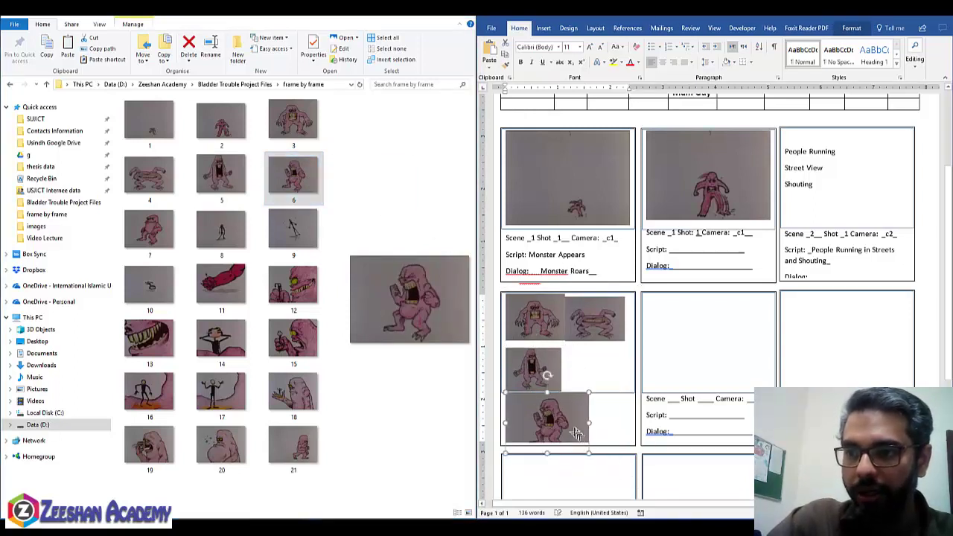
pyautogui.moveTo(630, 483); pyautogui.dragTo(564, 427)
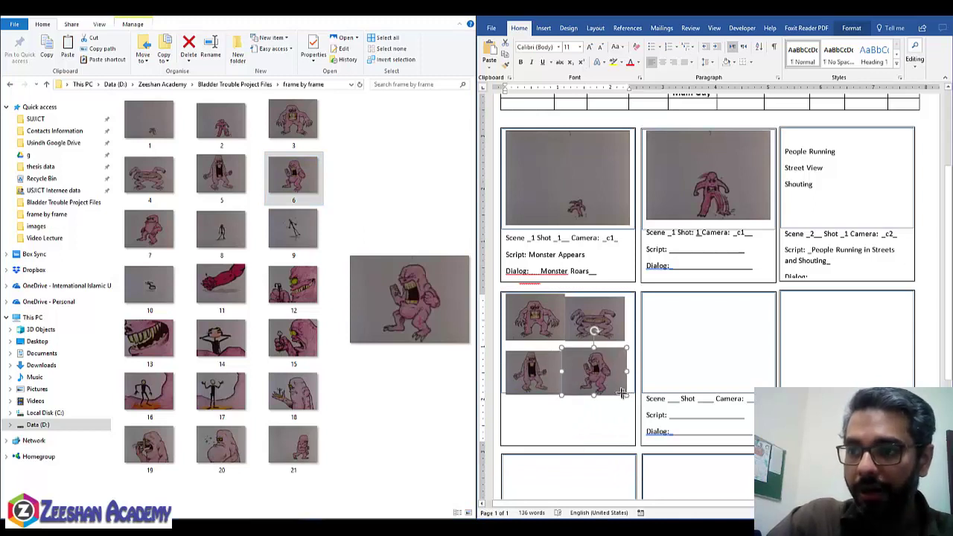
pyautogui.moveTo(623, 393); pyautogui.dragTo(617, 391)
pyautogui.click(559, 404)
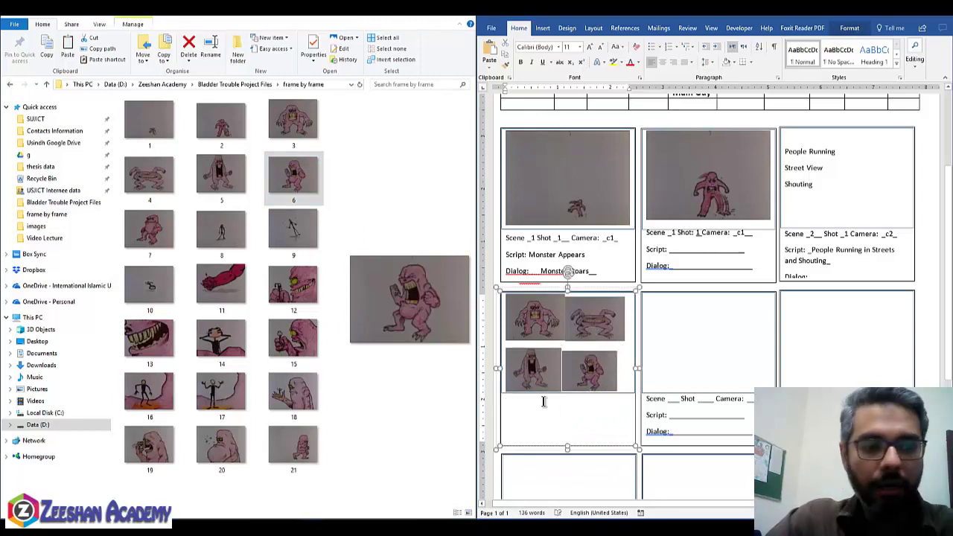
pyautogui.hotkey('ctrl', 'v')
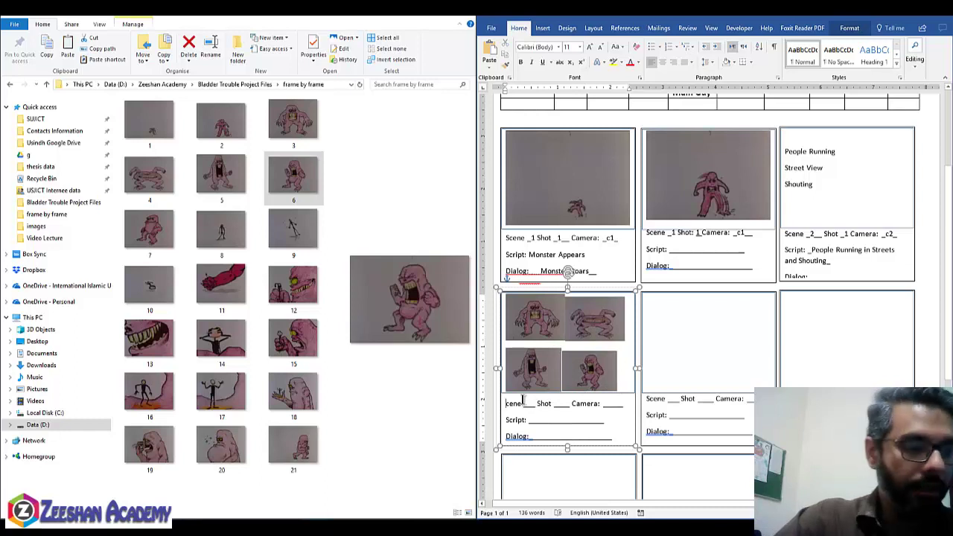
# Fill the left panel's caption blanks with Scene 3 and Shot 1
pyautogui.click(538, 403)
pyautogui.doubleClick(533, 403)
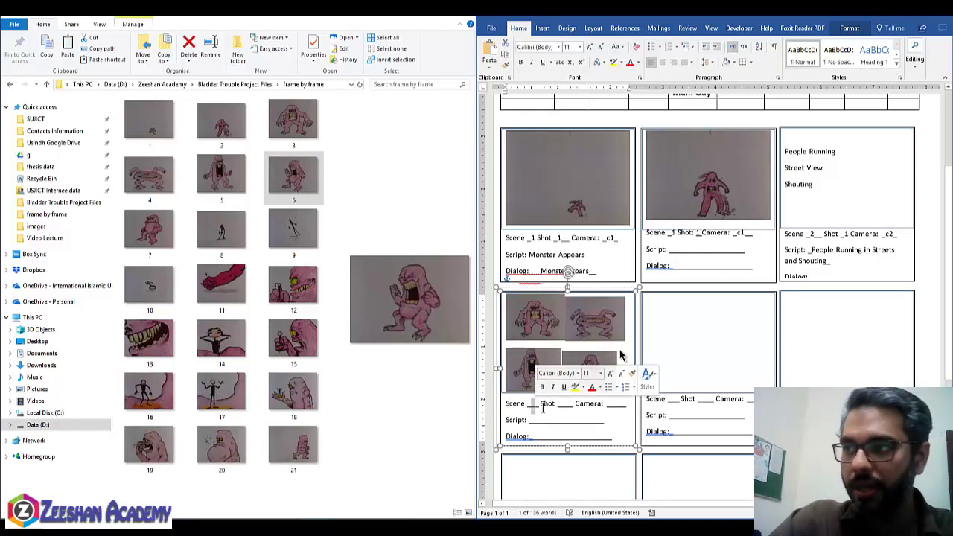
pyautogui.write('3')
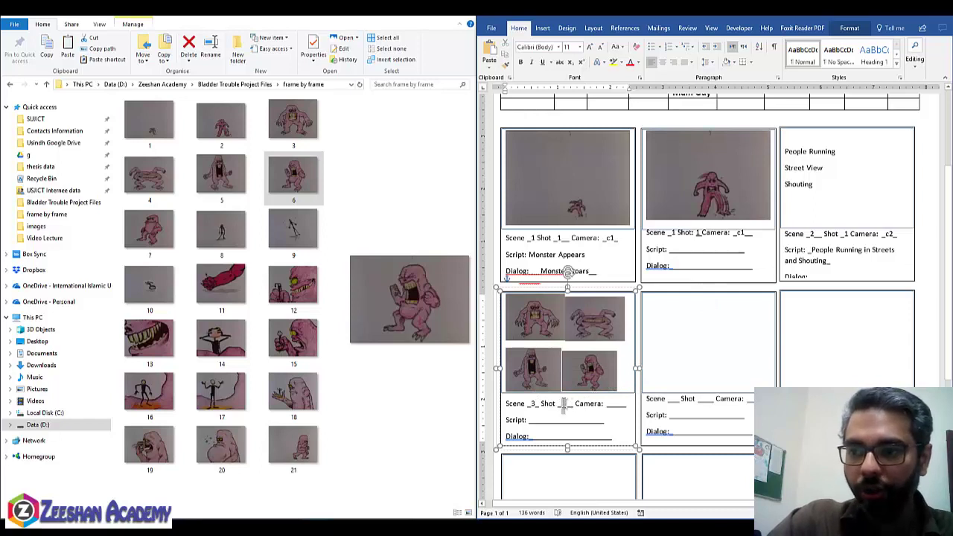
pyautogui.doubleClick(563, 403)
pyautogui.write('1_')
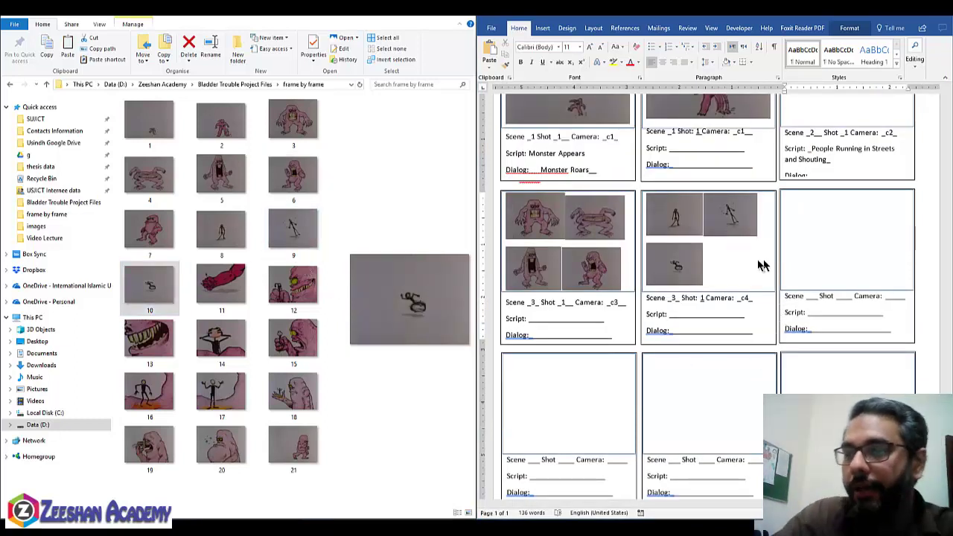
# Change the middle panel's scene number from 3 to 4
pyautogui.click(789, 246)
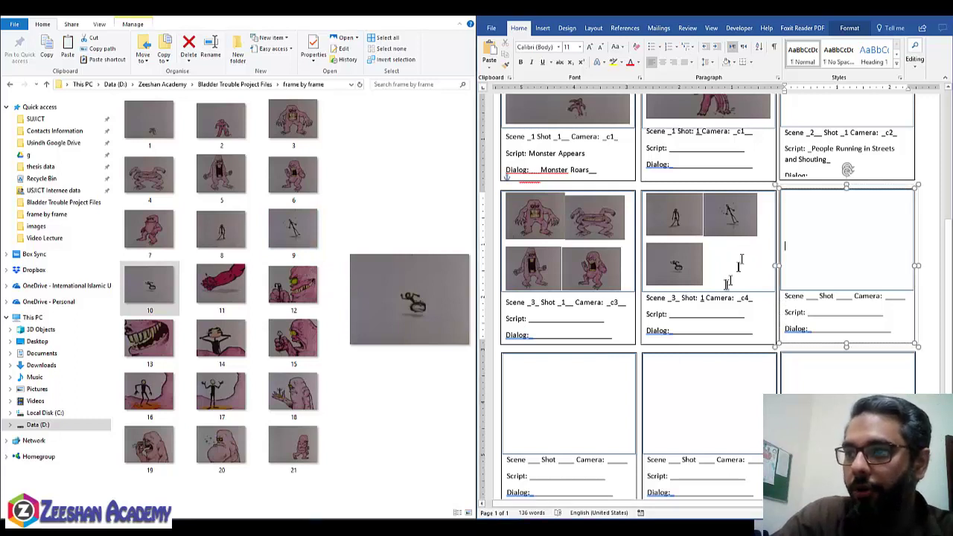
pyautogui.click(677, 298)
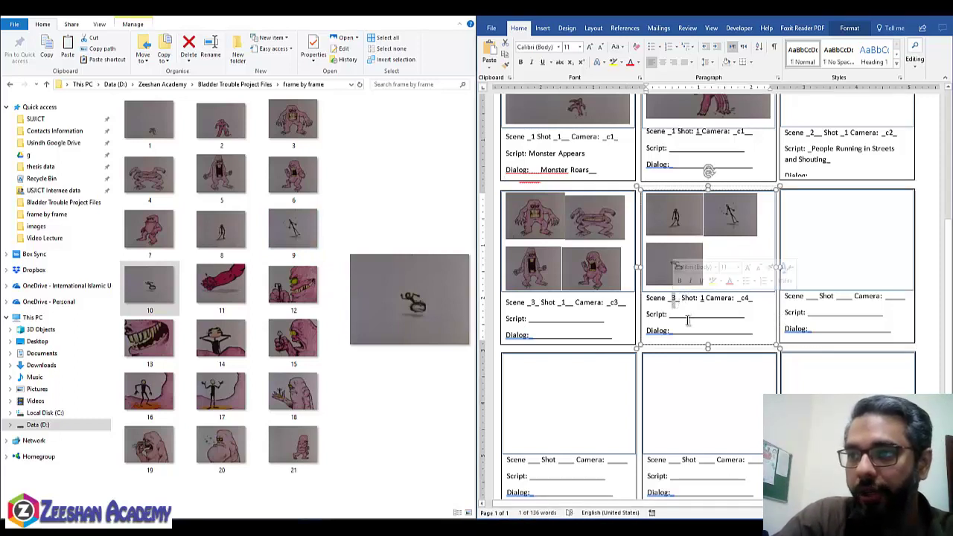
pyautogui.press('BackSpace')
pyautogui.write('4')
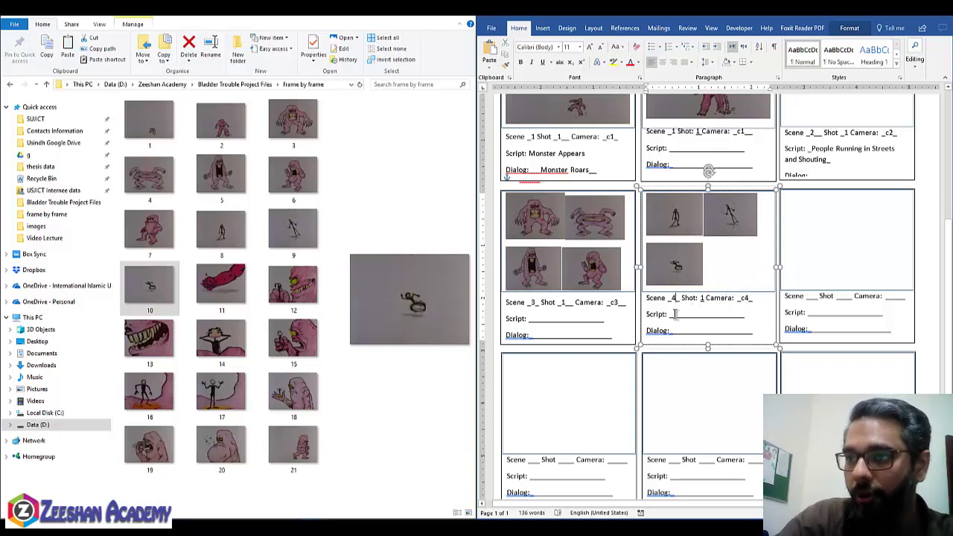
# Replace the Script blank with 'Person sees Monster coming and gets scared, and tries to run away'
pyautogui.moveTo(675, 313); pyautogui.dragTo(736, 322)
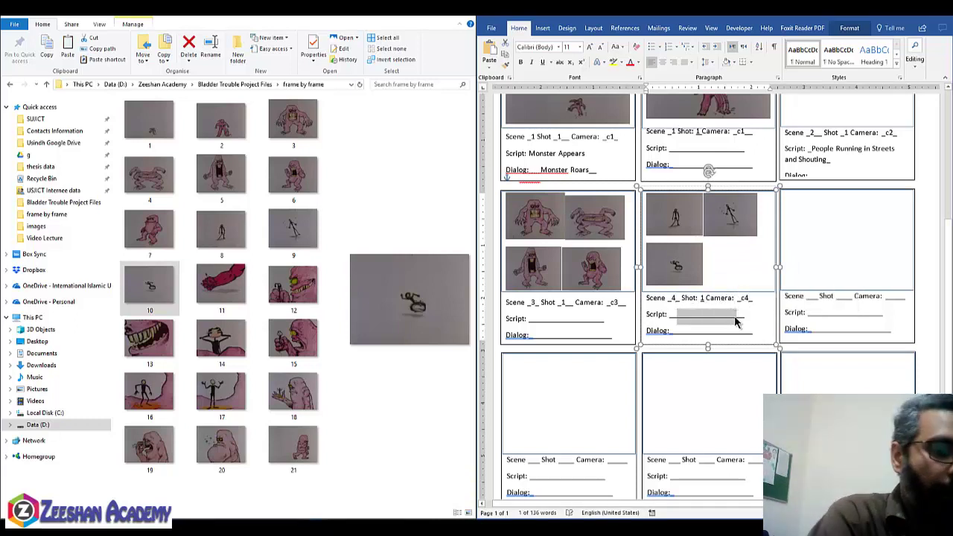
pyautogui.write('PErs')
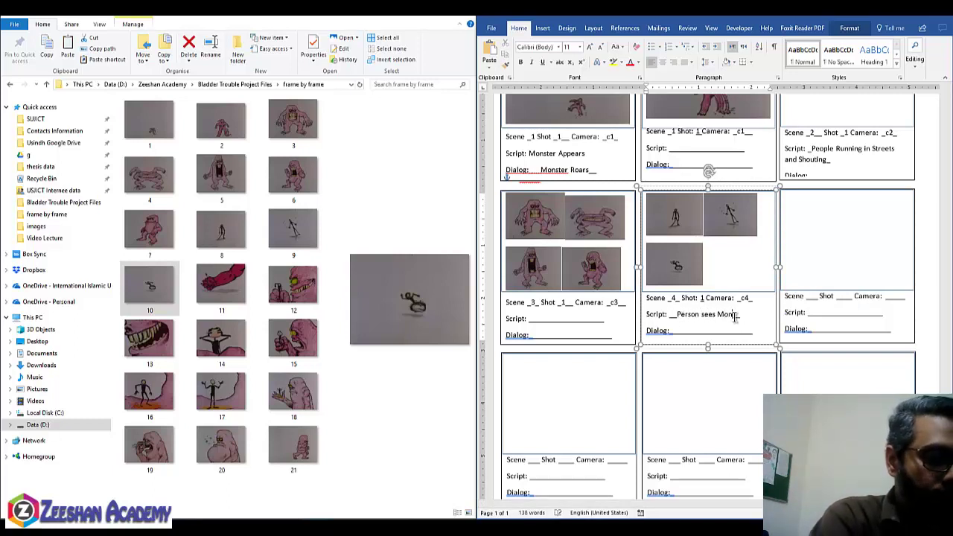
pyautogui.write(' omin')
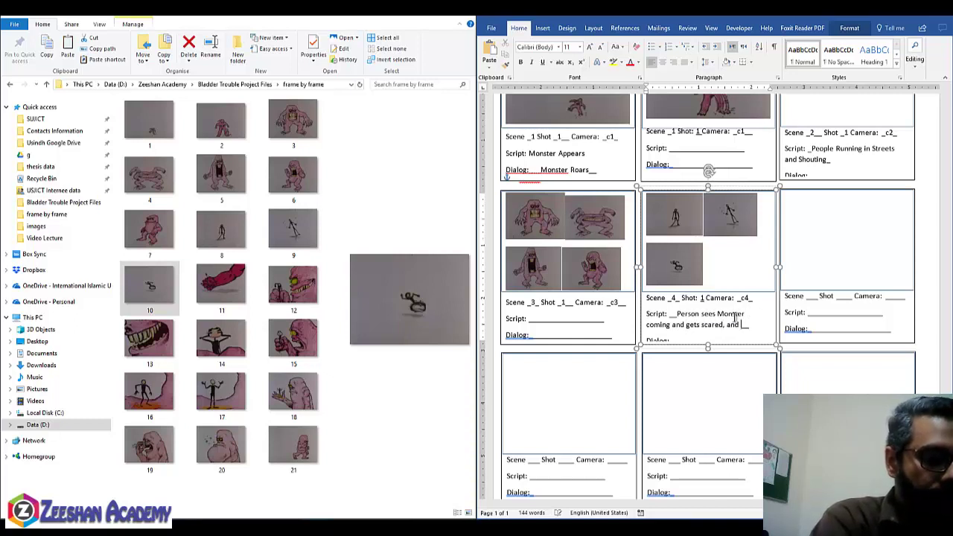
pyautogui.write('to run away')
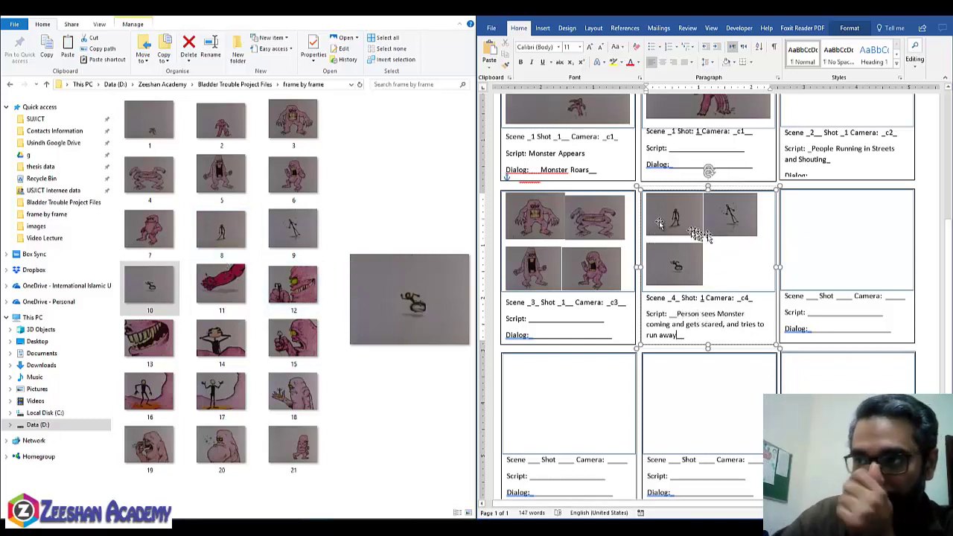
# Insert frame 11 (red arm) and frame 12 (grinning monster) into the right panel, shrinking both
pyautogui.click(214, 288)
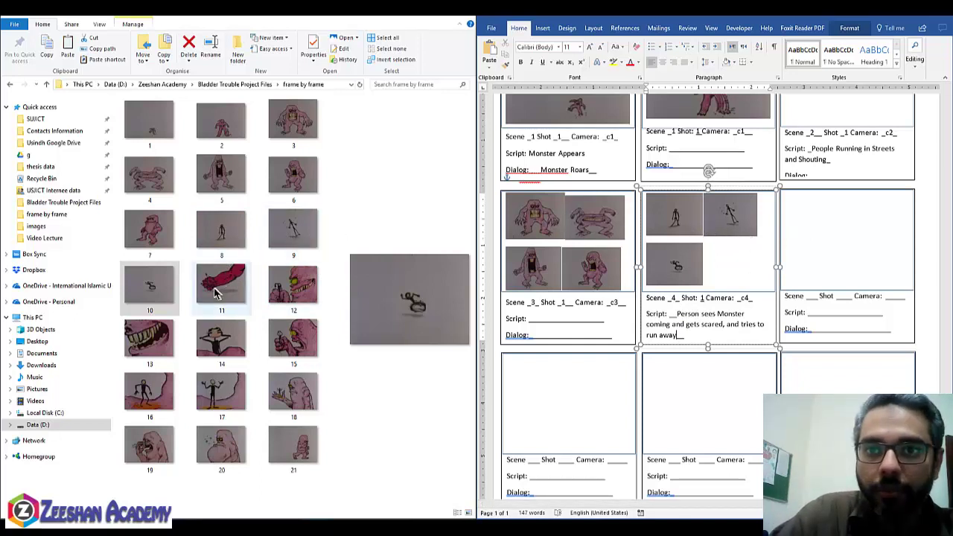
pyautogui.click(149, 240)
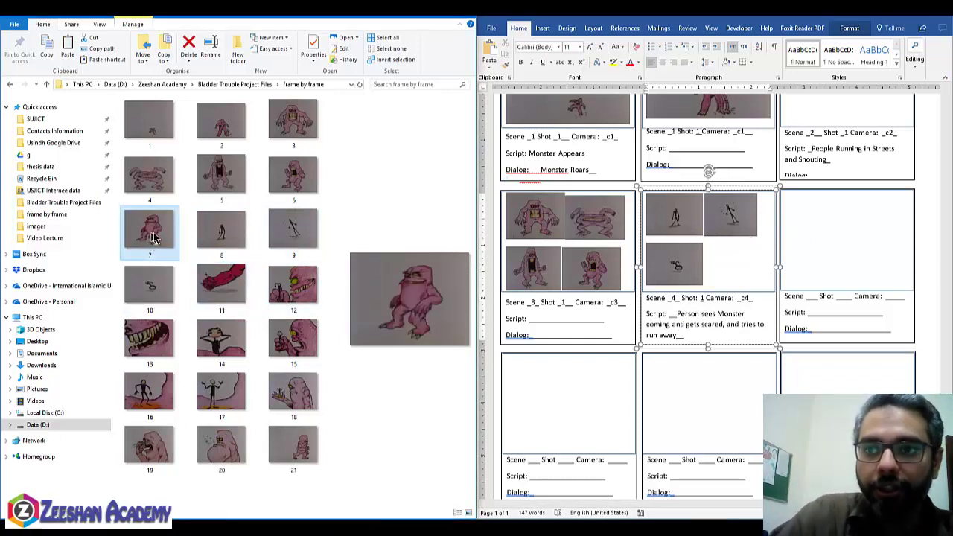
pyautogui.moveTo(221, 287)
pyautogui.mouseDown()
pyautogui.moveTo(836, 219)
pyautogui.moveTo(800, 216)
pyautogui.mouseUp()
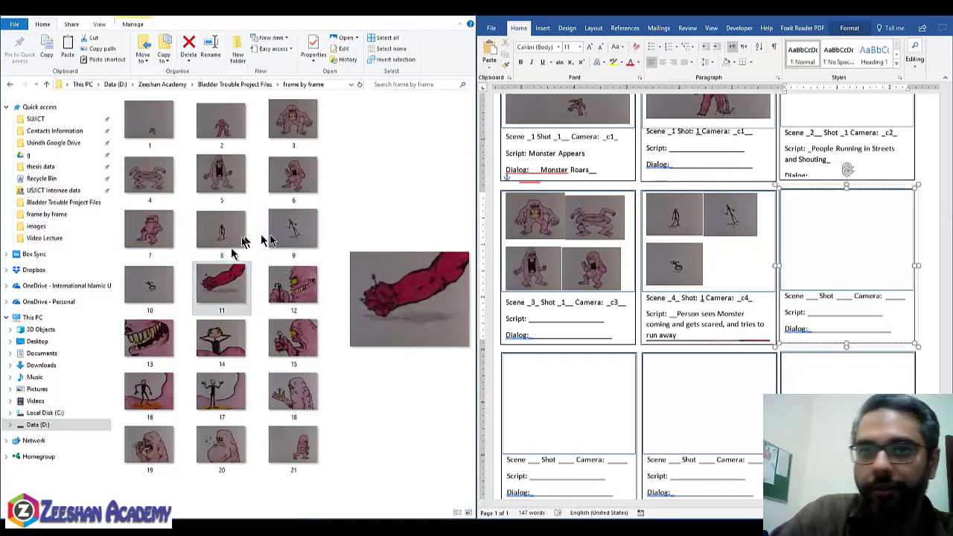
pyautogui.click(227, 287)
pyautogui.click(782, 243)
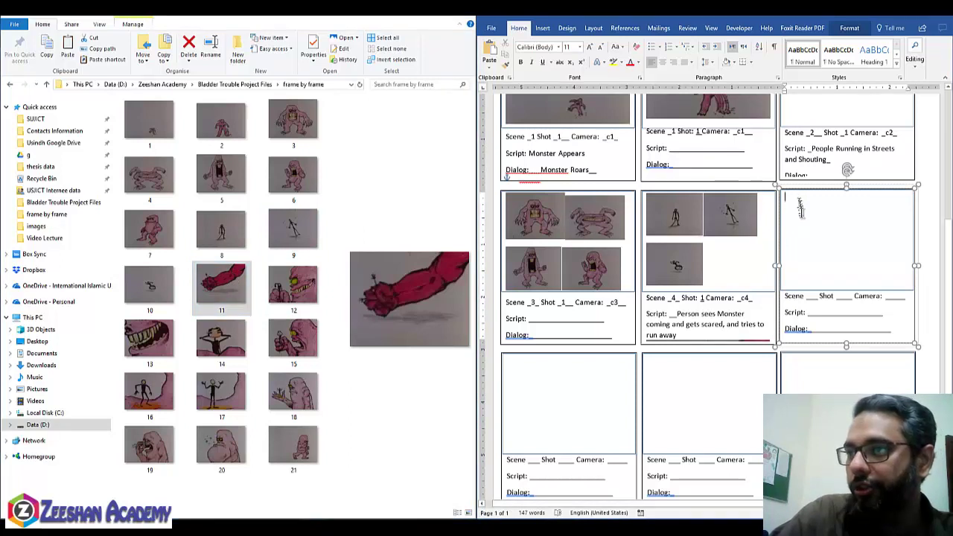
pyautogui.moveTo(801, 208); pyautogui.dragTo(805, 216)
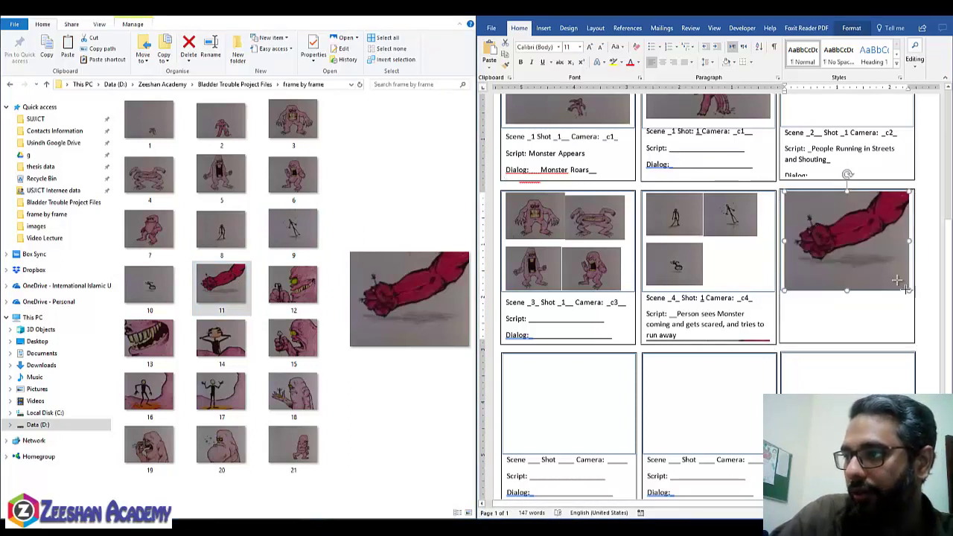
pyautogui.moveTo(898, 281); pyautogui.dragTo(840, 238)
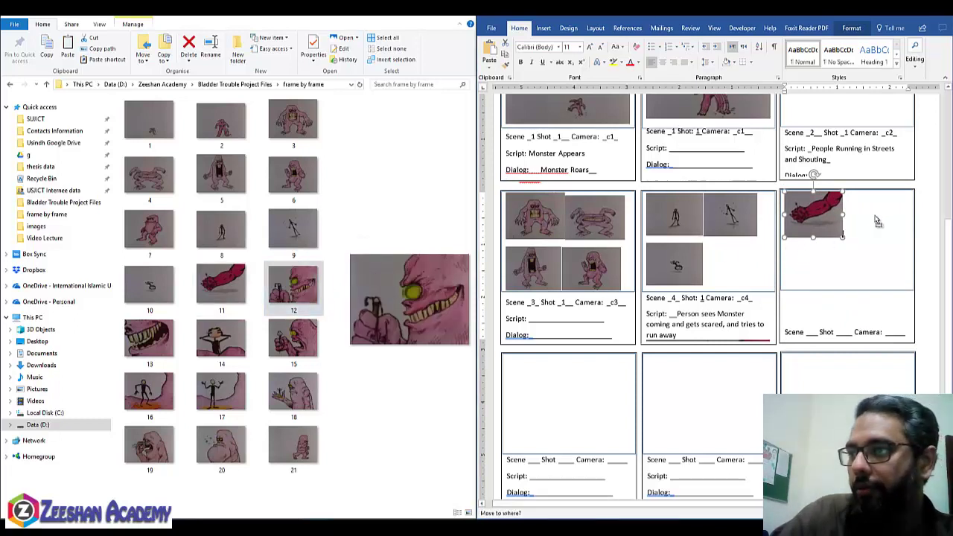
pyautogui.moveTo(291, 290); pyautogui.dragTo(850, 273)
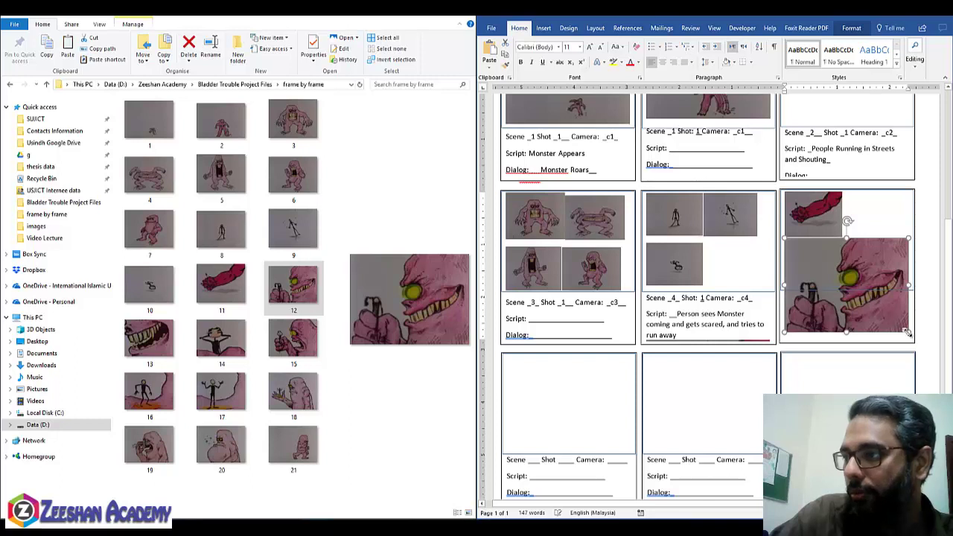
pyautogui.moveTo(908, 333); pyautogui.dragTo(849, 275)
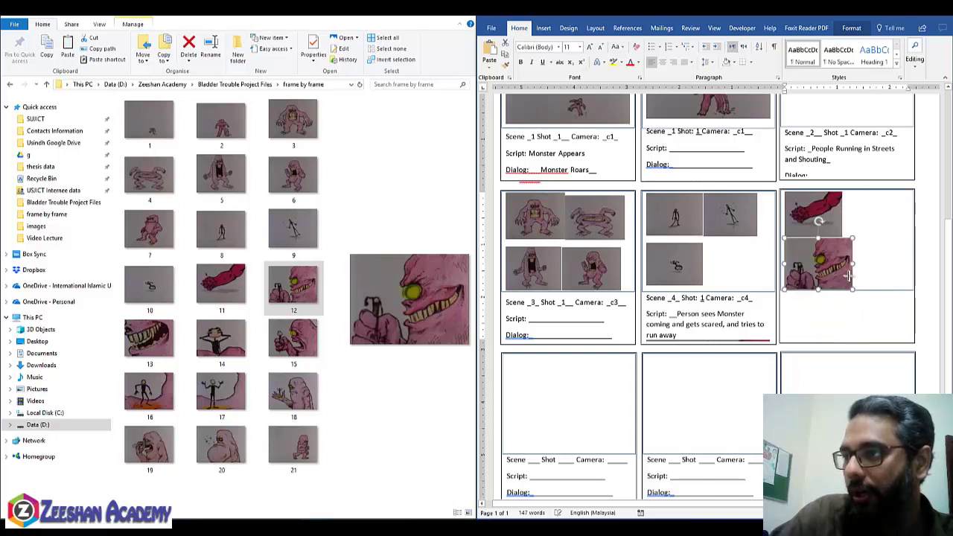
# Insert frame 13, the teeth sketch, into the panel and shrink it to fit
pyautogui.click(171, 349)
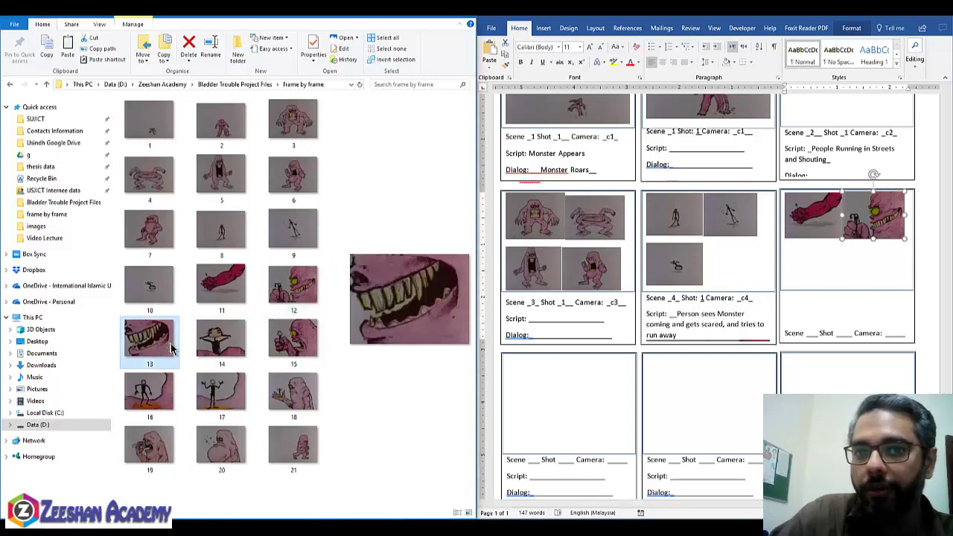
pyautogui.moveTo(872, 202); pyautogui.dragTo(834, 270)
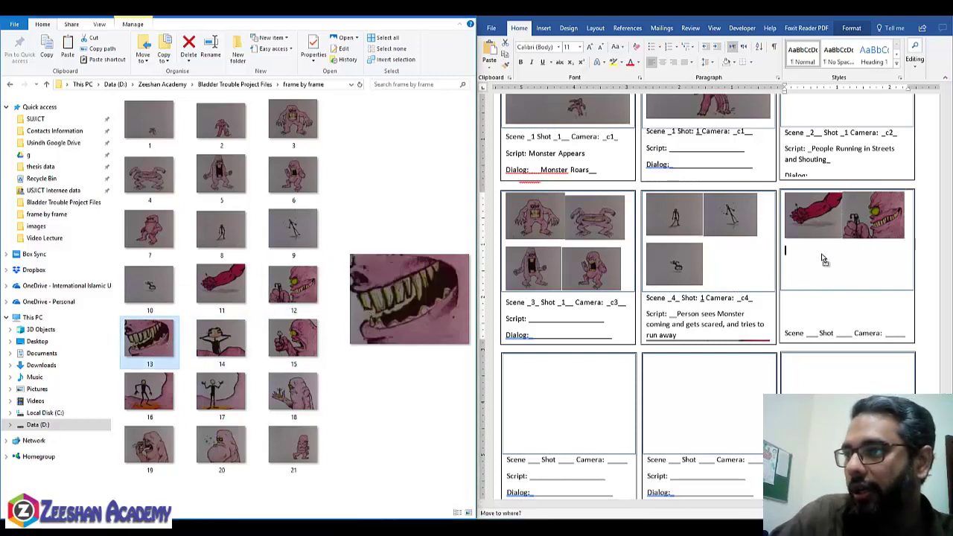
pyautogui.hotkey('ctrl', 'v')
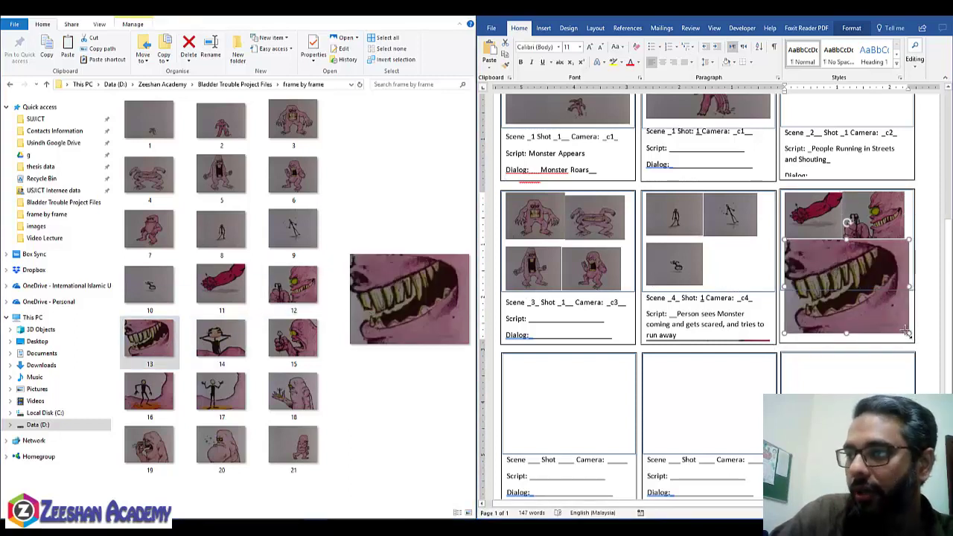
pyautogui.moveTo(905, 332); pyautogui.dragTo(846, 285)
# Restore the caption lines and fill in Scene 5, Shot 1
pyautogui.click(821, 300)
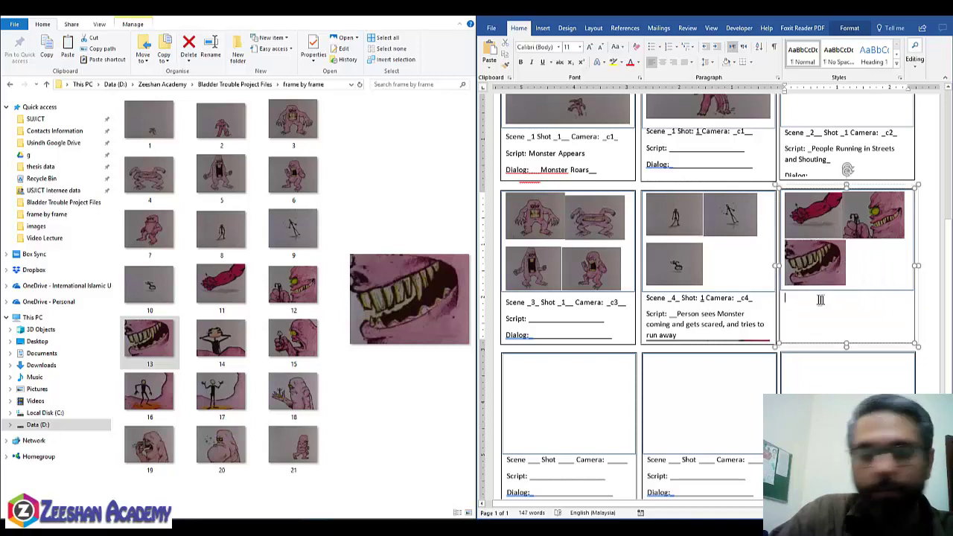
pyautogui.hotkey('ctrl', 'v')
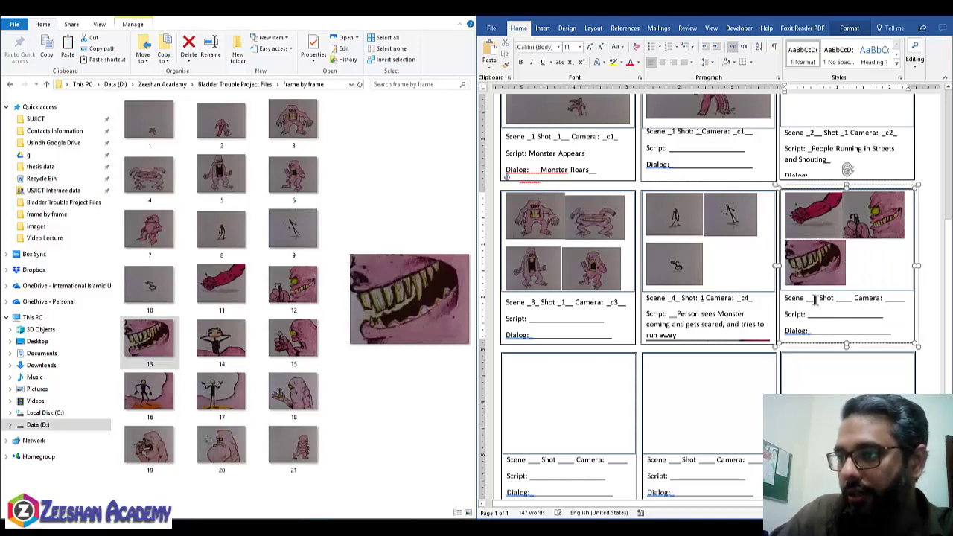
pyautogui.click(812, 298)
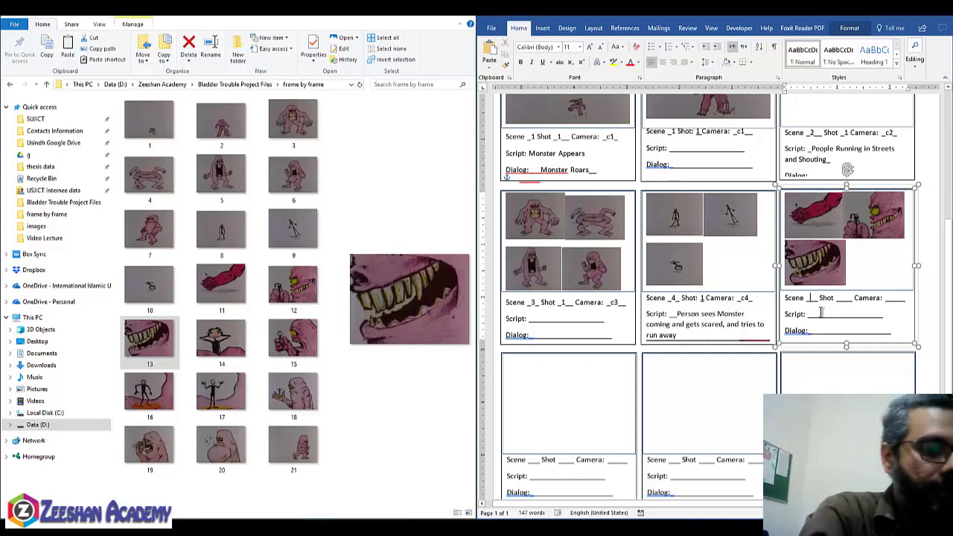
pyautogui.write('5')
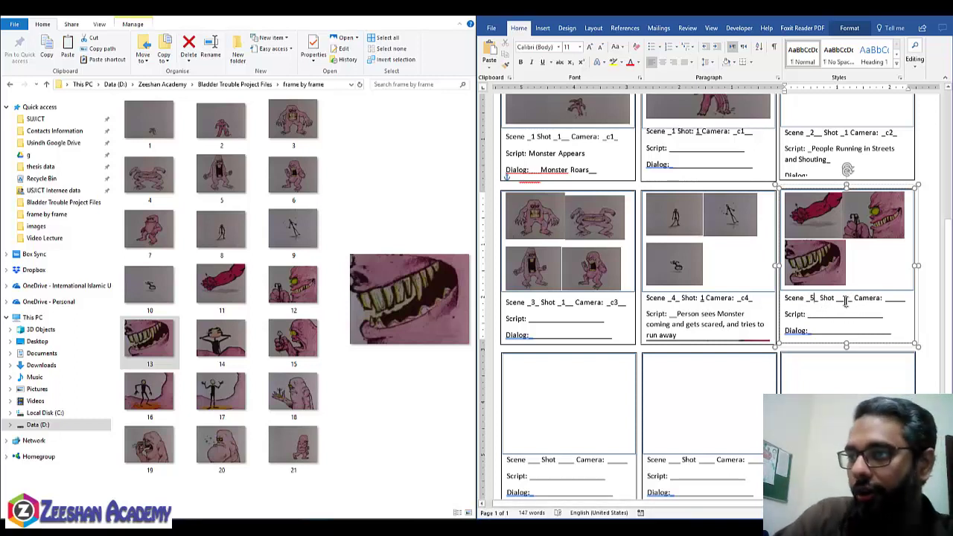
pyautogui.write('1_')
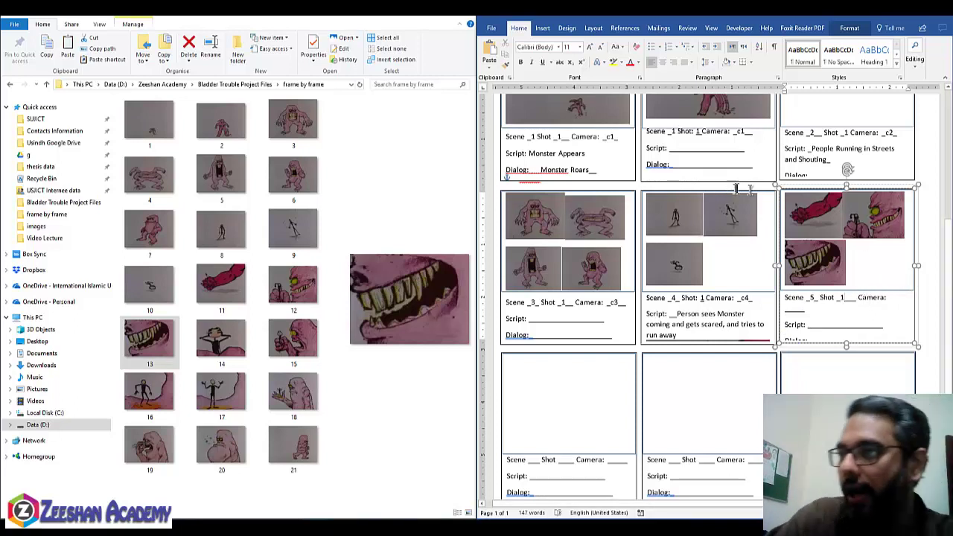
pyautogui.click(821, 257)
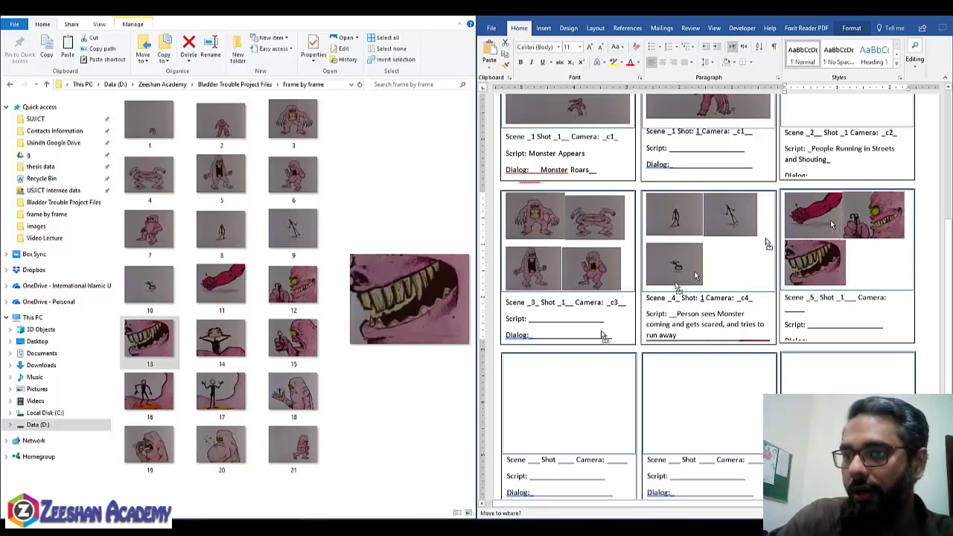
# Drag frames 12 and 13 into the lower-left panel and remove the blank line above its caption
pyautogui.click(522, 361)
pyautogui.moveTo(522, 361); pyautogui.dragTo(523, 362)
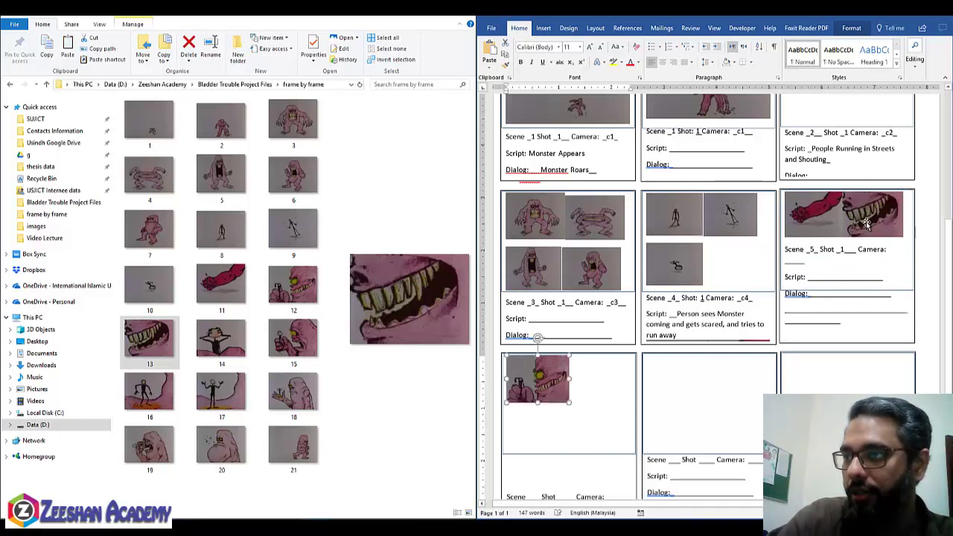
pyautogui.moveTo(562, 395)
pyautogui.mouseDown()
pyautogui.moveTo(579, 403)
pyautogui.moveTo(550, 426)
pyautogui.mouseUp()
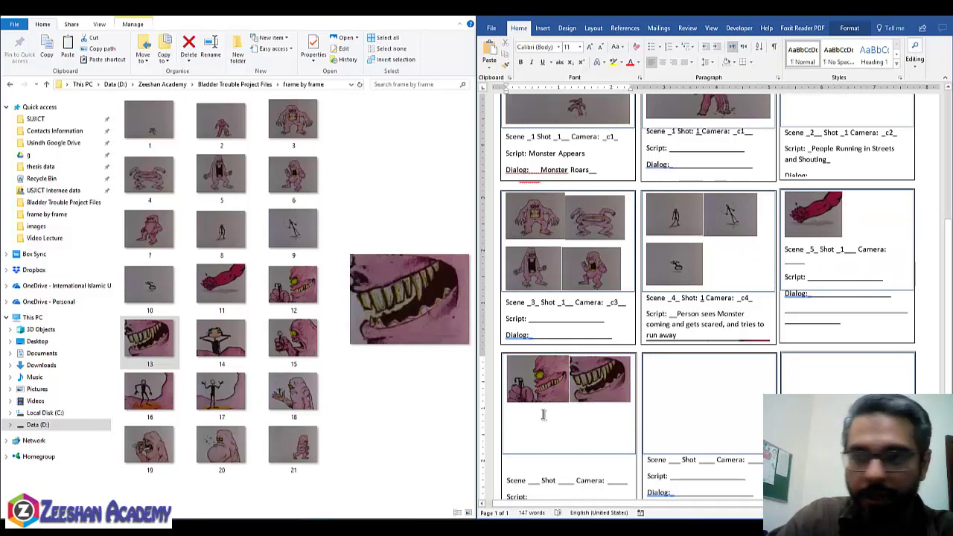
pyautogui.press('Delete')
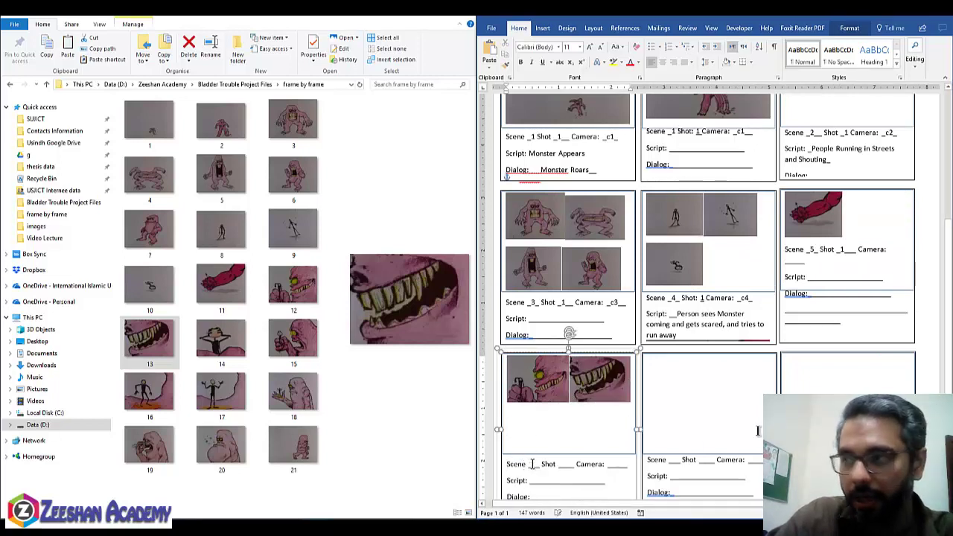
pyautogui.click(807, 249)
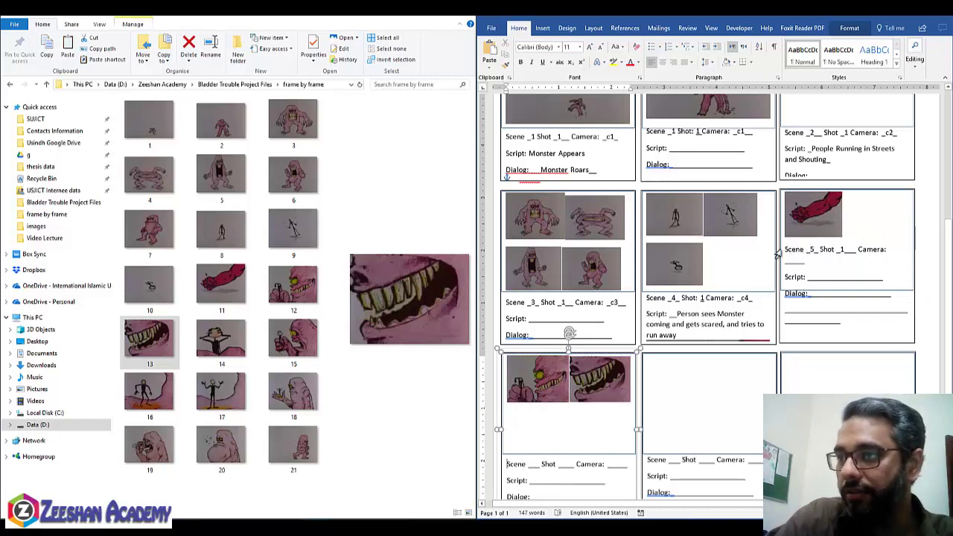
pyautogui.click(785, 252)
# Delete the Dialog lines and enlarge the red-arm frame to fill the Scene 5 panel
pyautogui.moveTo(841, 322); pyautogui.dragTo(786, 292)
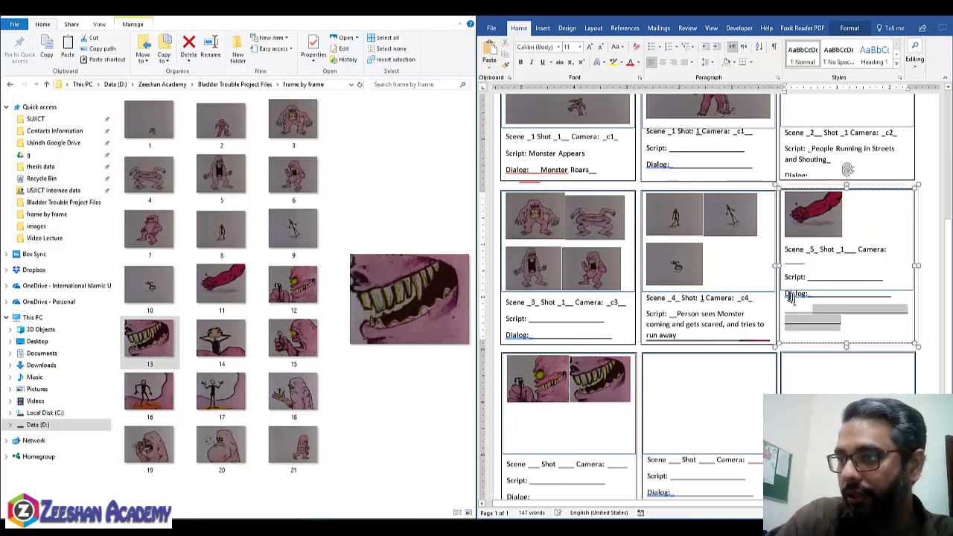
pyautogui.press('Delete')
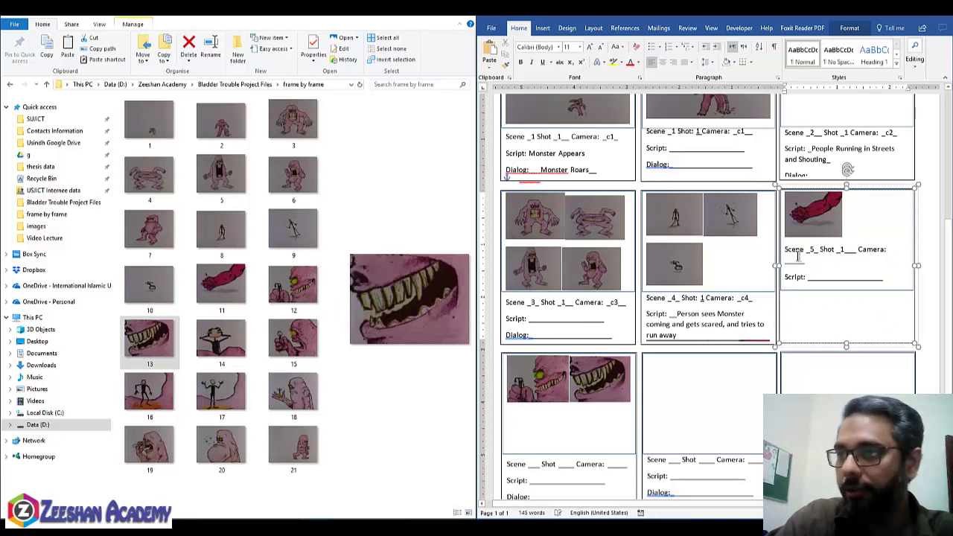
pyautogui.press('Return')
pyautogui.press('Return')
pyautogui.press('Return')
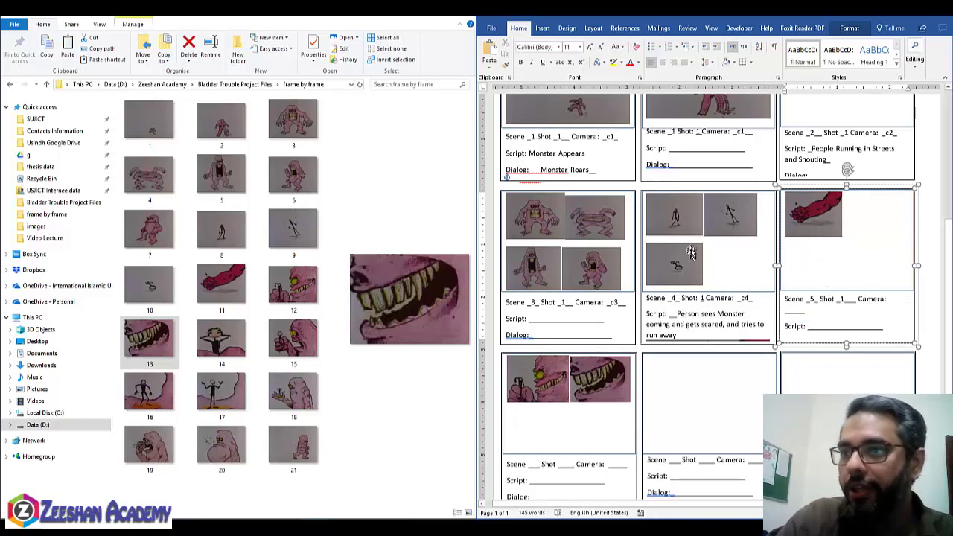
pyautogui.click(819, 224)
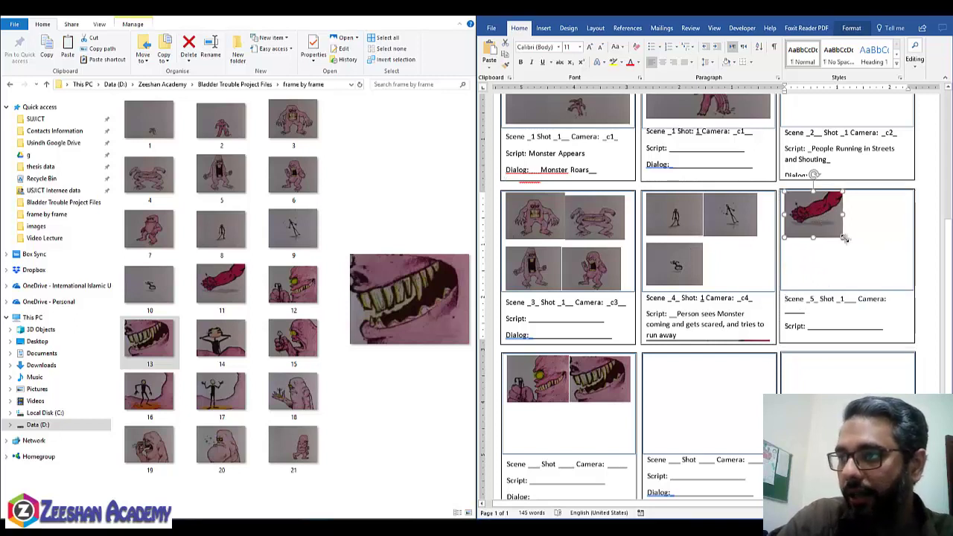
pyautogui.moveTo(842, 237); pyautogui.dragTo(888, 270)
pyautogui.click(817, 301)
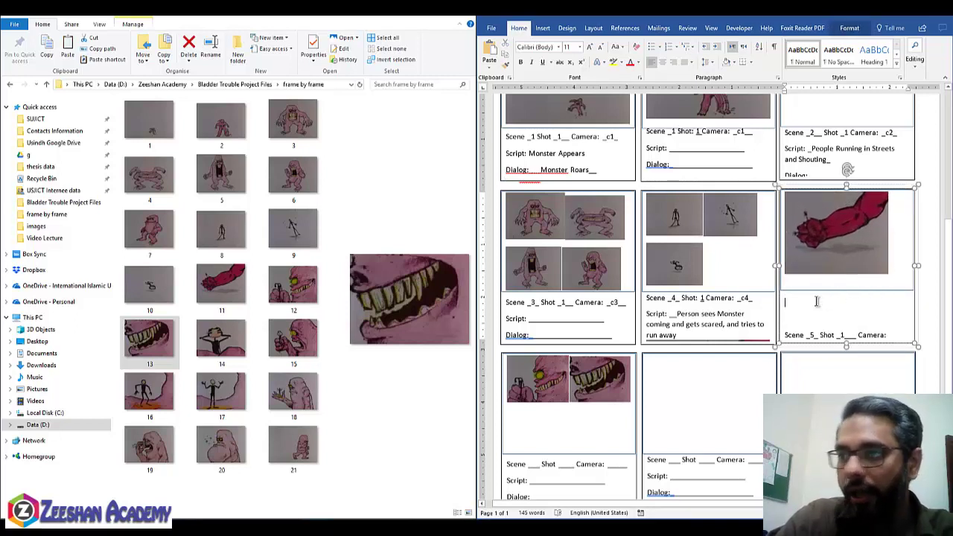
pyautogui.press('Delete')
pyautogui.press('Delete')
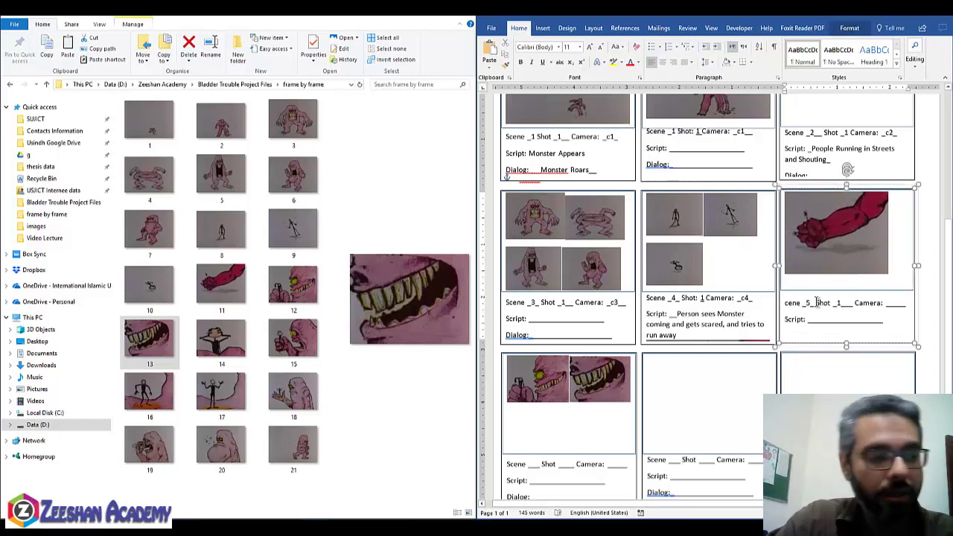
# Set the Scene 5 caption to Shot 1 and Camera c4
pyautogui.click(840, 303)
pyautogui.write('1')
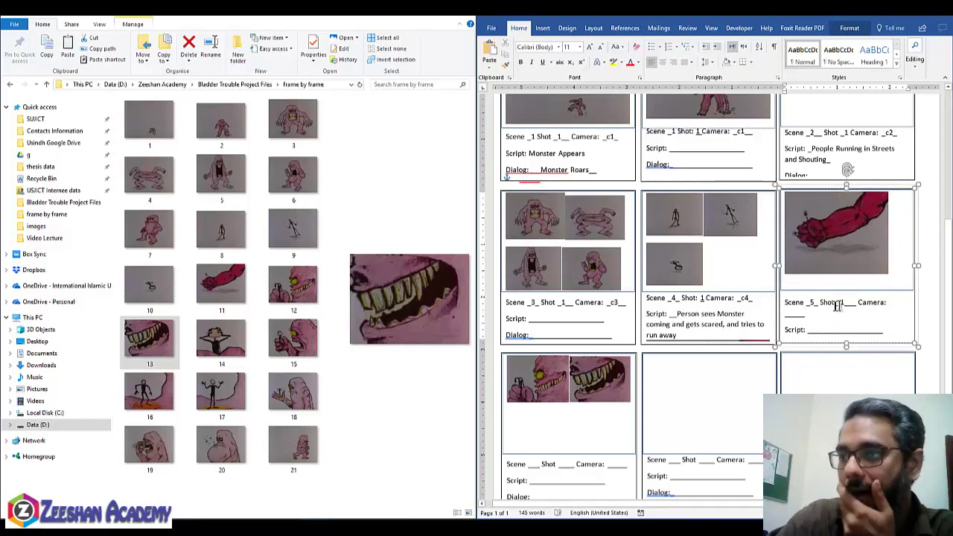
pyautogui.doubleClick(795, 315)
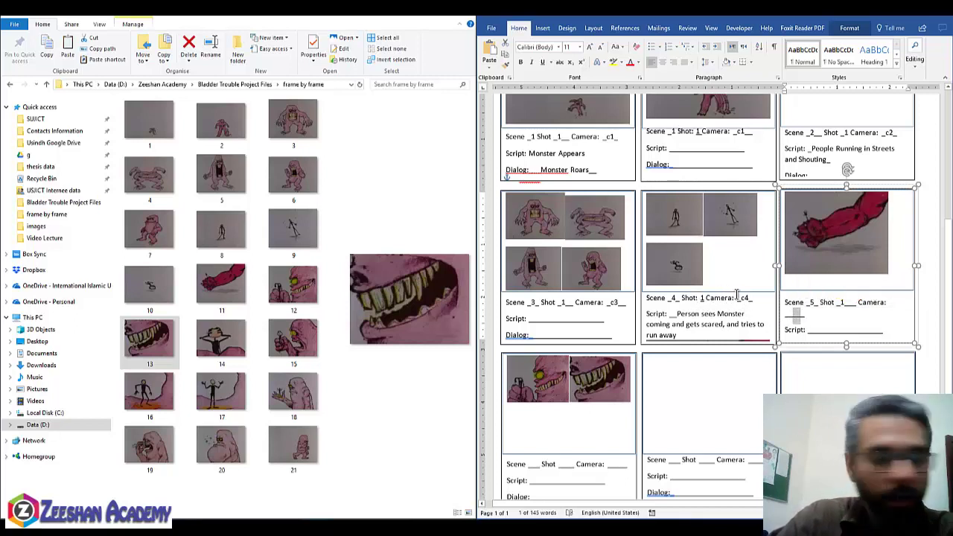
pyautogui.write('c4_')
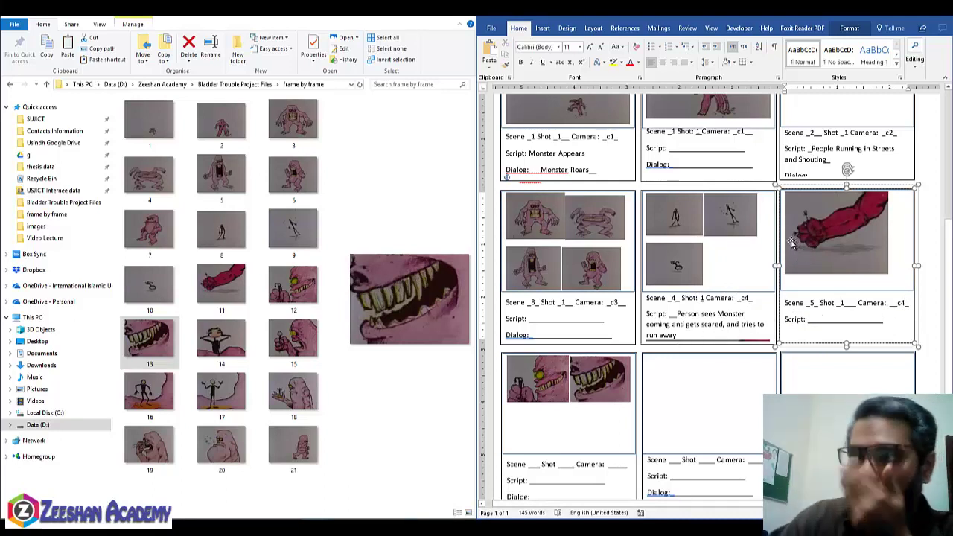
pyautogui.click(534, 425)
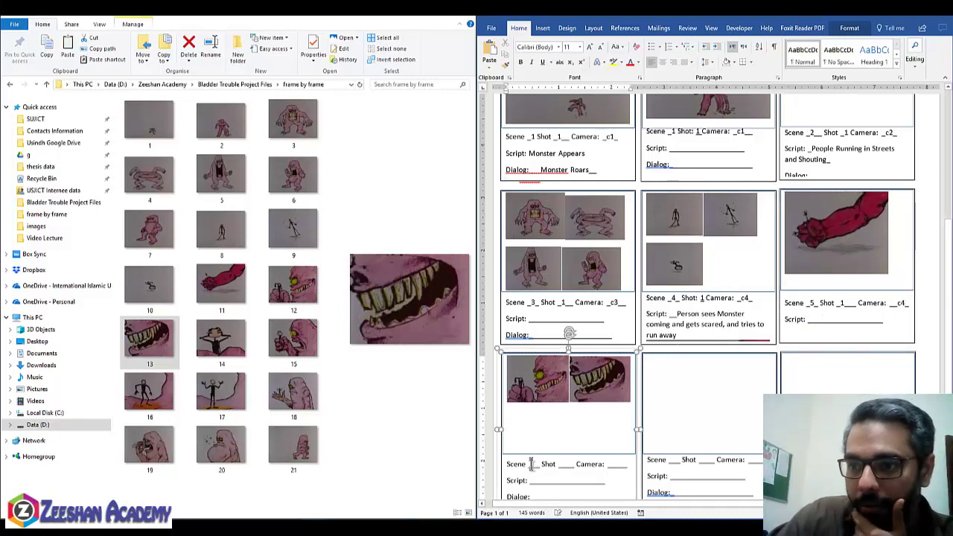
# Enter 5, 2 and c5 in the lower-left caption's Scene, Shot and Camera blanks
pyautogui.doubleClick(536, 464)
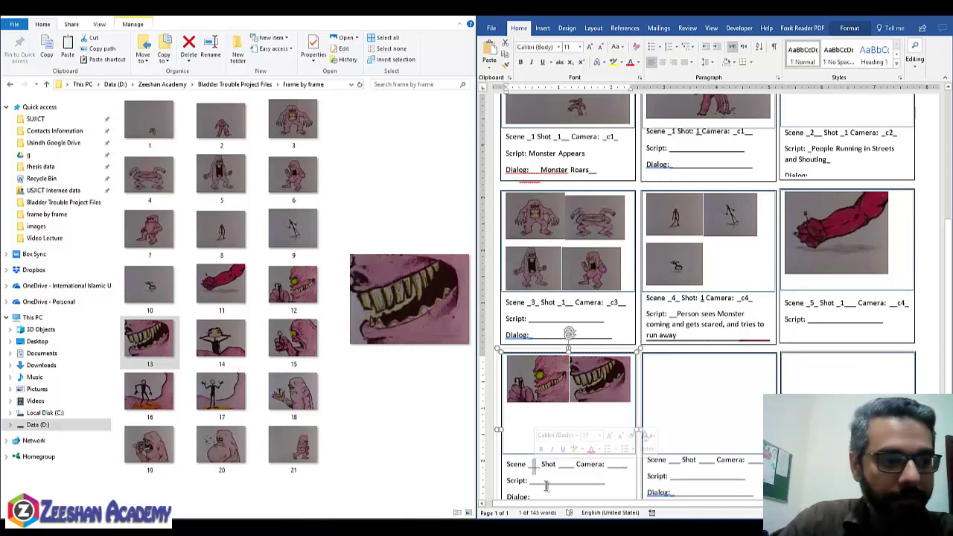
pyautogui.write('5')
pyautogui.doubleClick(564, 464)
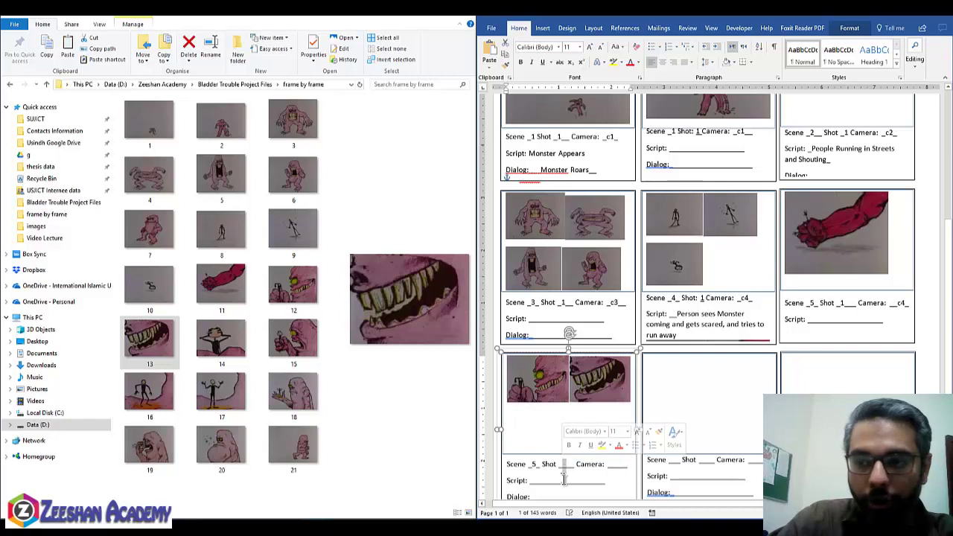
pyautogui.write('2')
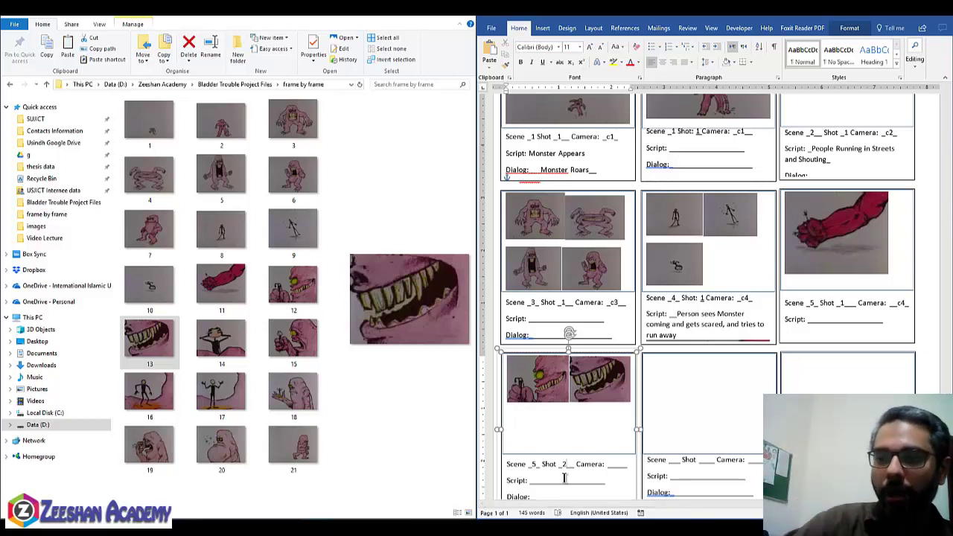
pyautogui.scroll(1, 589, 469)
pyautogui.scroll(-1, 611, 489)
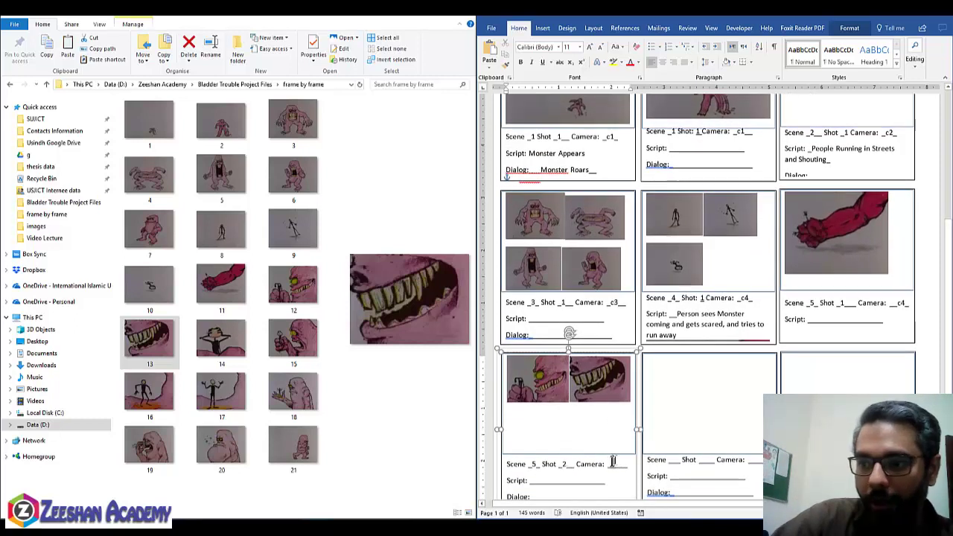
pyautogui.doubleClick(616, 466)
pyautogui.write('c5')
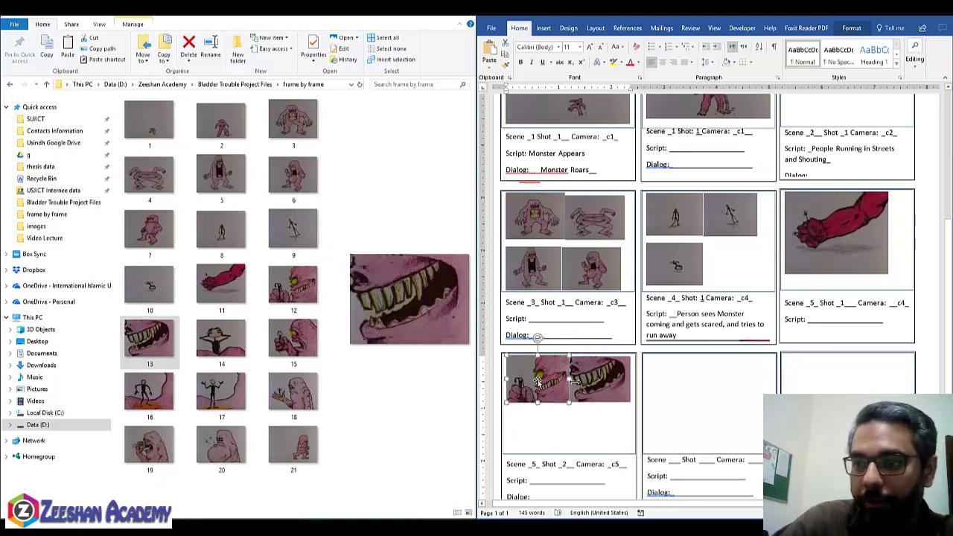
# Cut the teeth close-up and paste it at the top of the middle panel
pyautogui.moveTo(555, 386); pyautogui.dragTo(602, 380)
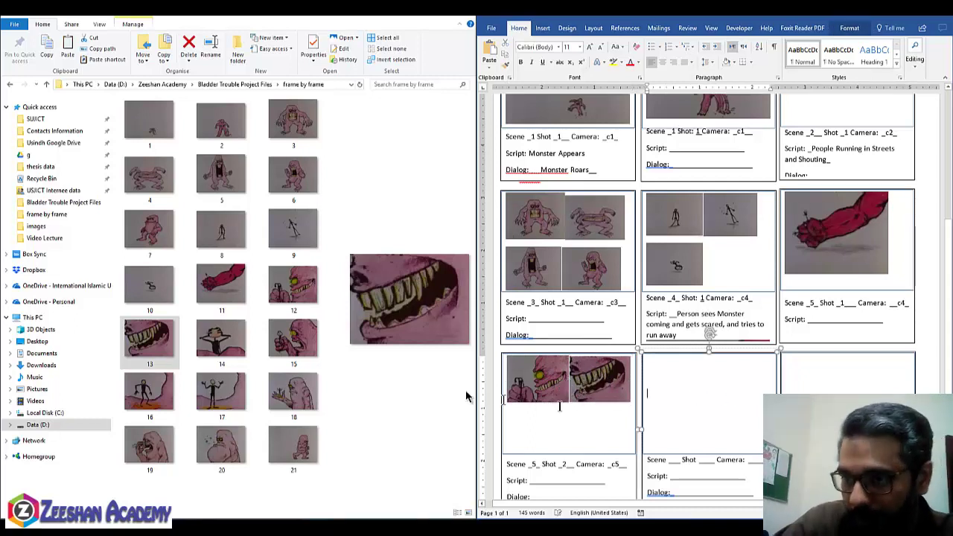
pyautogui.click(538, 384)
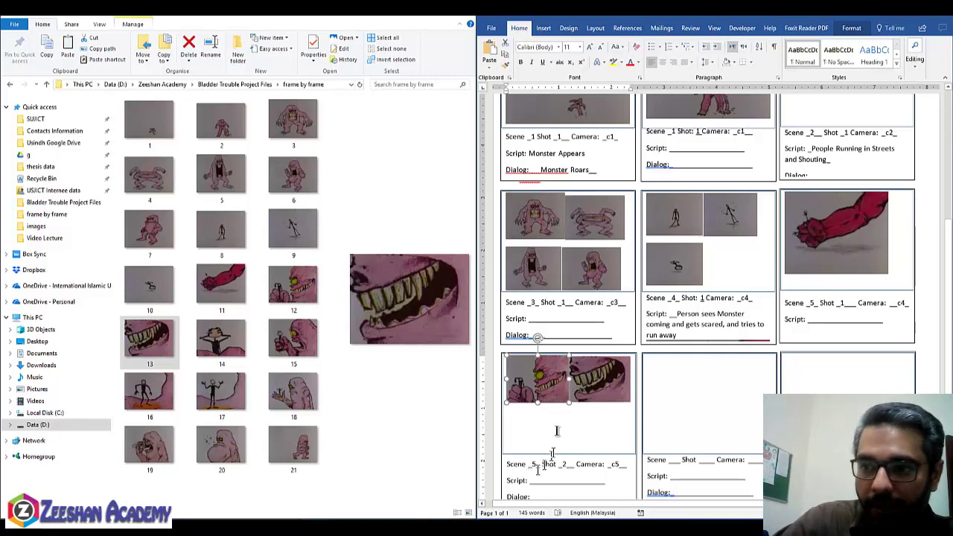
pyautogui.click(591, 393)
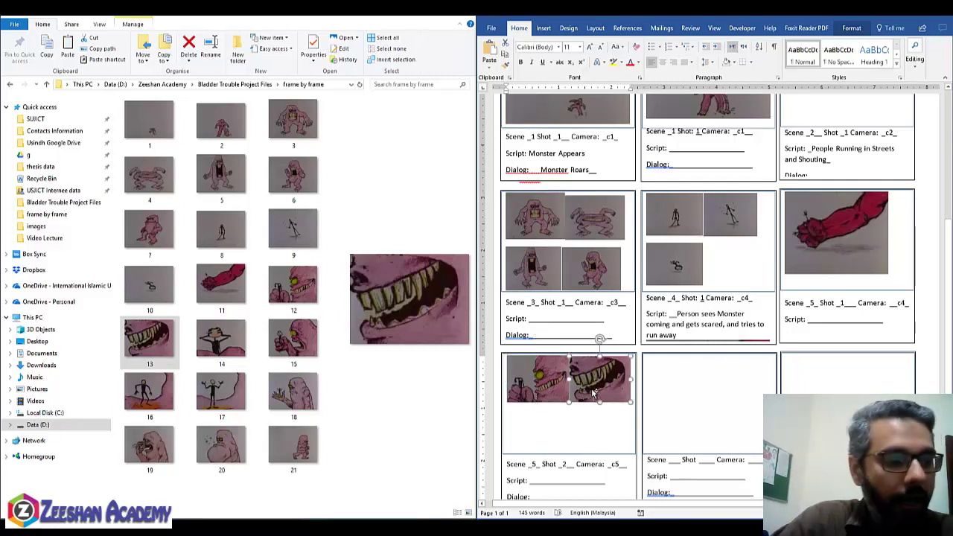
pyautogui.hotkey('ctrl', 'x')
pyautogui.click(674, 382)
pyautogui.hotkey('ctrl', 'v')
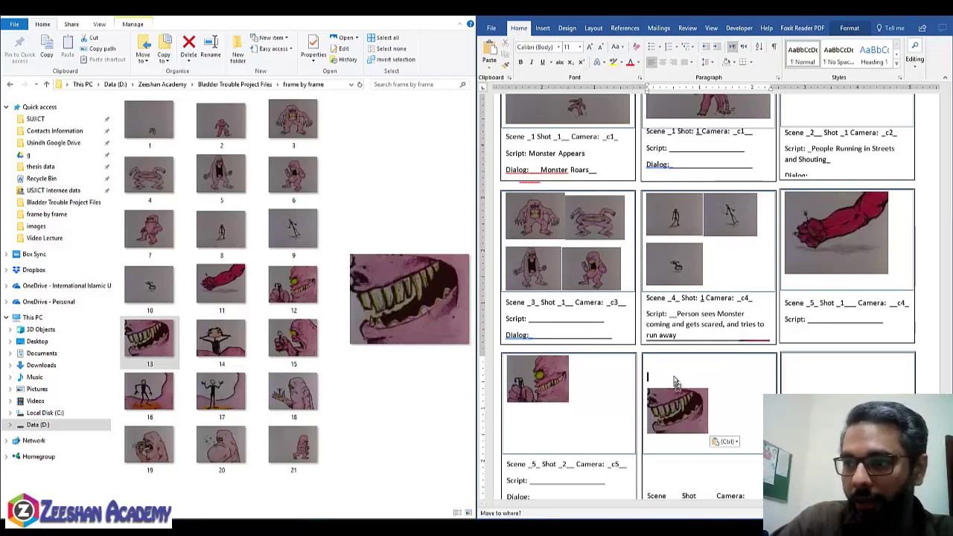
pyautogui.moveTo(678, 413)
pyautogui.mouseDown()
pyautogui.moveTo(678, 381)
pyautogui.moveTo(761, 441)
pyautogui.mouseUp()
# Enlarge the monster-face picture and paste Scene/Shot/Camera caption blocks under both pictures
pyautogui.click(568, 401)
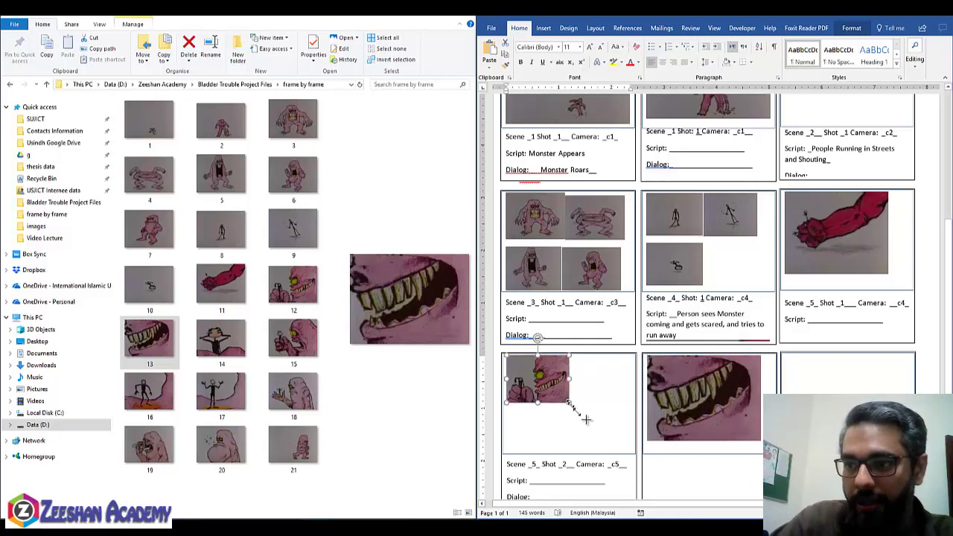
pyautogui.moveTo(587, 419); pyautogui.dragTo(617, 438)
pyautogui.click(564, 465)
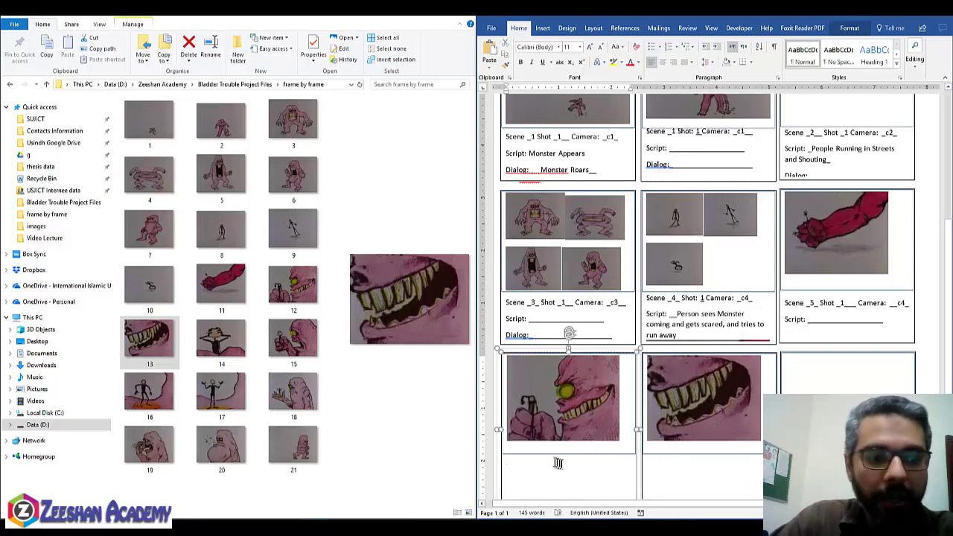
pyautogui.hotkey('ctrl', 'v')
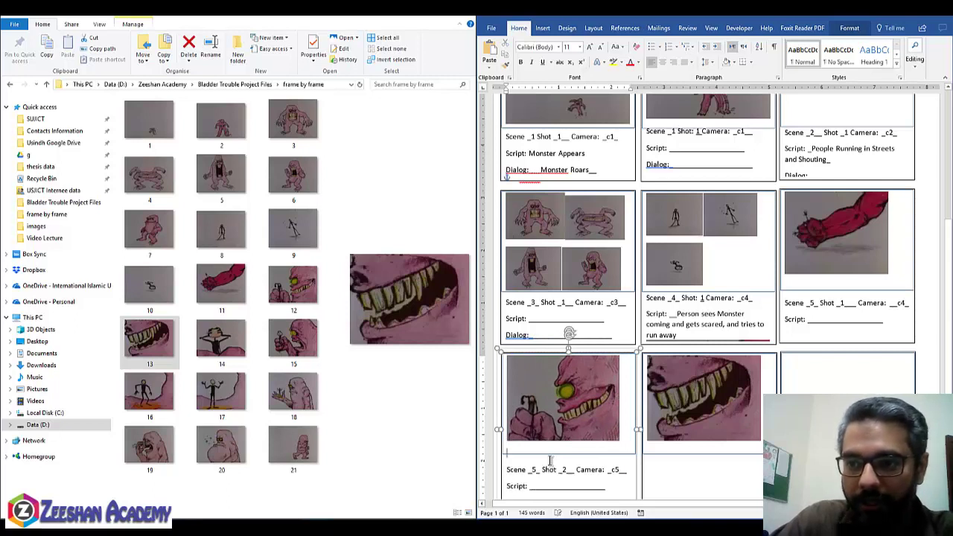
pyautogui.press('Return')
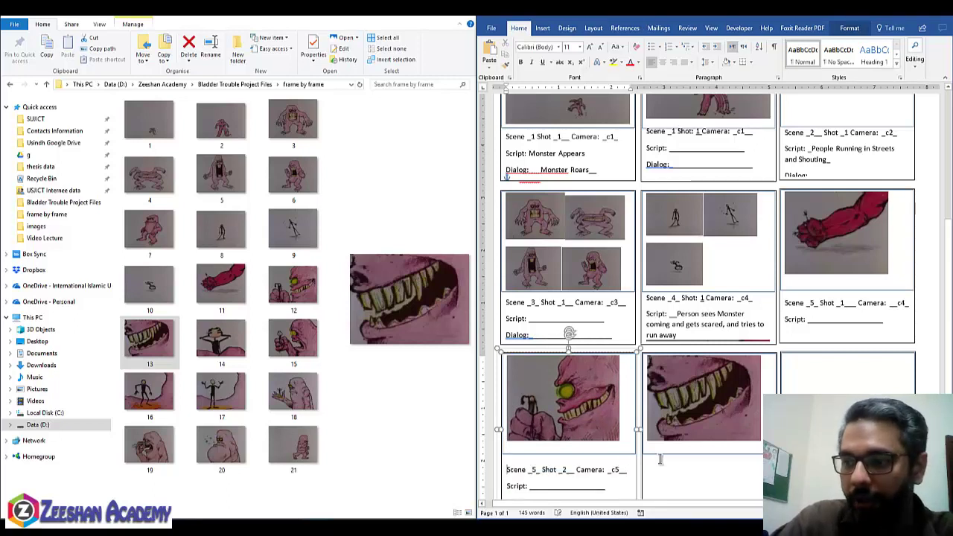
pyautogui.click(660, 460)
pyautogui.hotkey('ctrl', 'v')
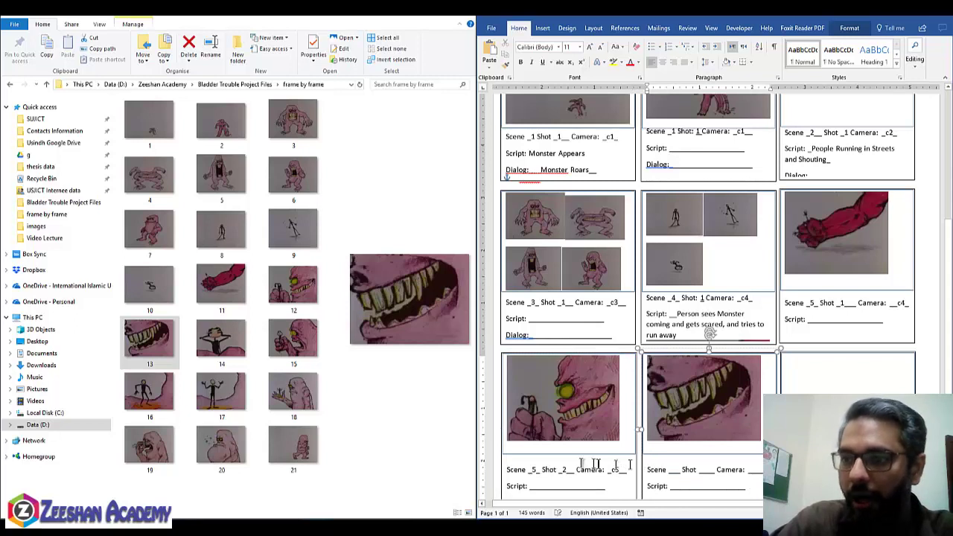
pyautogui.scroll(-1, 564, 453)
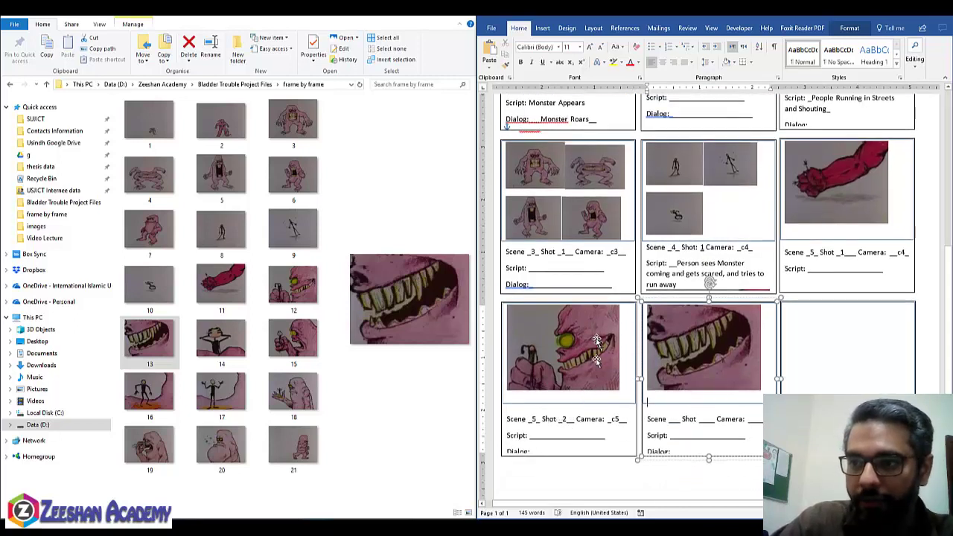
# Fill the middle caption with Scene 5, Shot 3 and Camera c6
pyautogui.click(672, 419)
pyautogui.write('5')
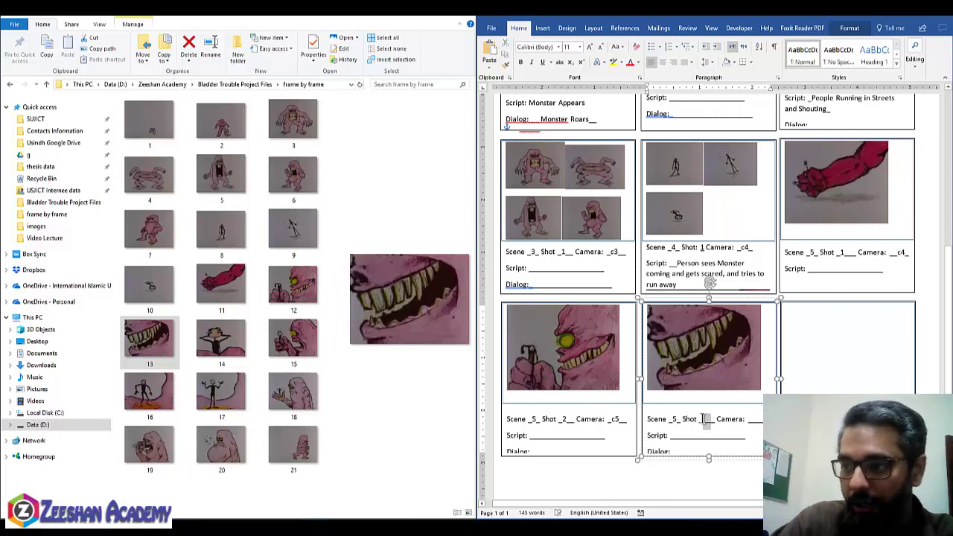
pyautogui.write('3')
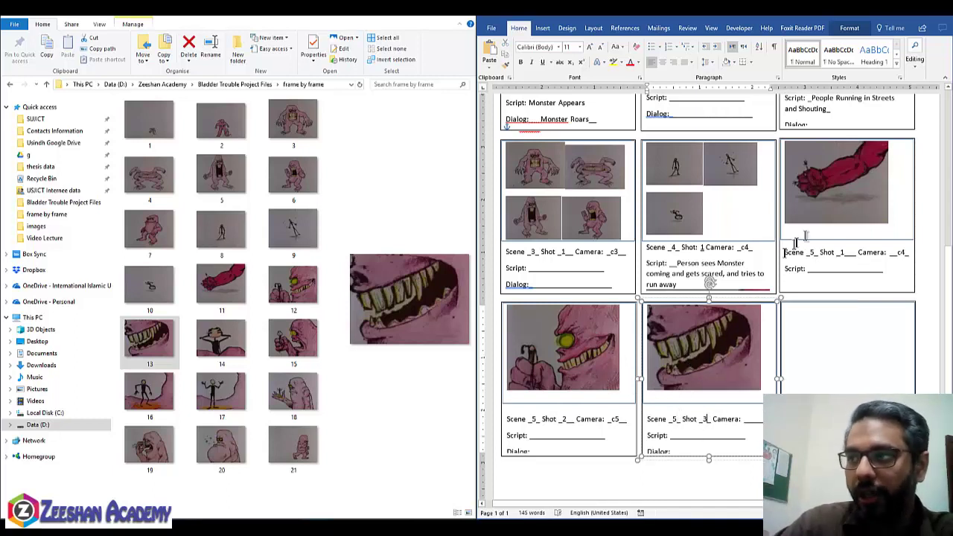
pyautogui.click(696, 432)
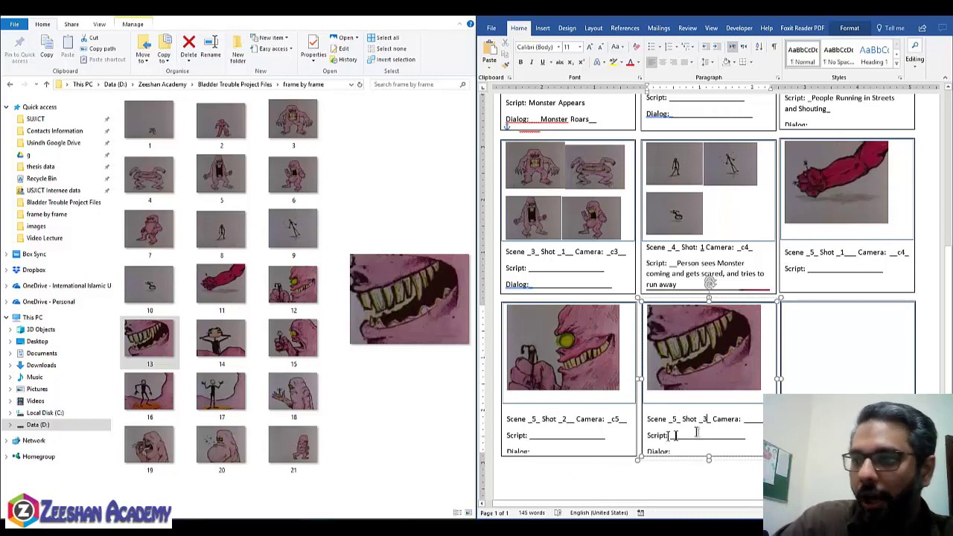
pyautogui.write('_')
pyautogui.click(751, 418)
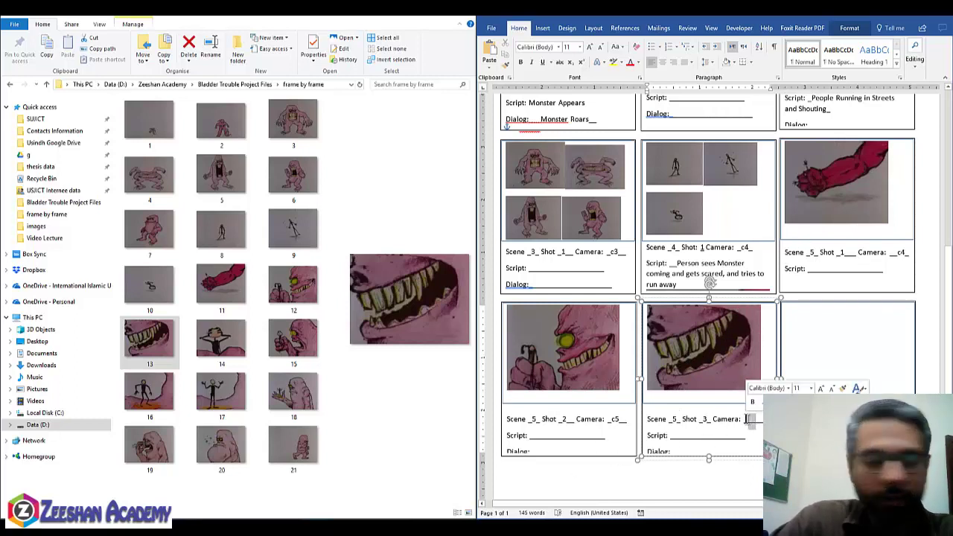
pyautogui.write('c6_')
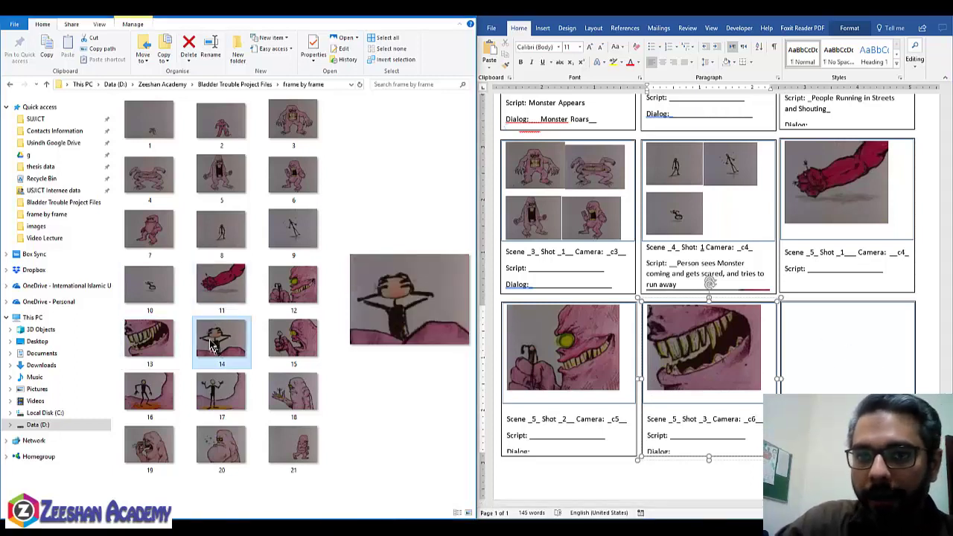
# Drag frame 14, the arms-out figure, into the bottom row's third panel and resize it
pyautogui.moveTo(214, 348); pyautogui.dragTo(803, 363)
pyautogui.moveTo(805, 306); pyautogui.dragTo(796, 325)
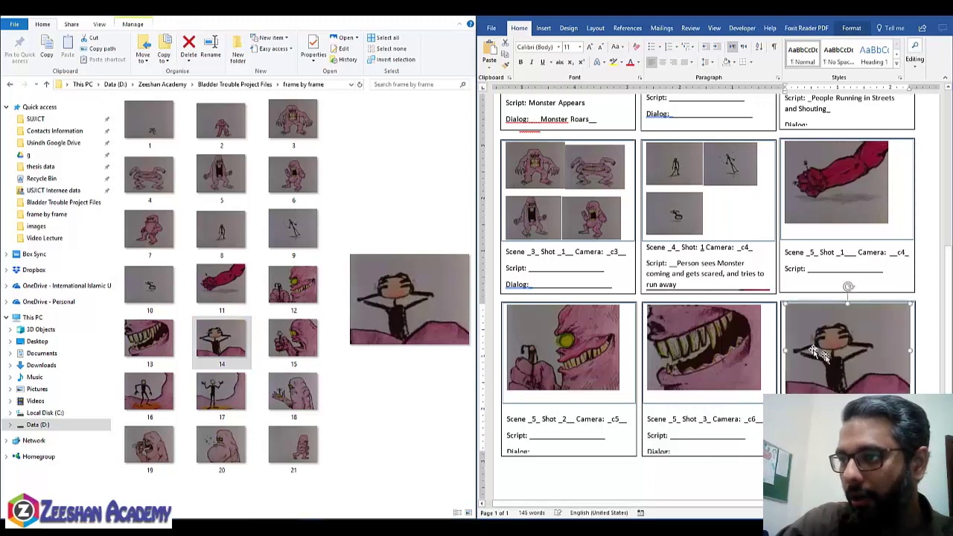
pyautogui.moveTo(849, 286); pyautogui.dragTo(848, 281)
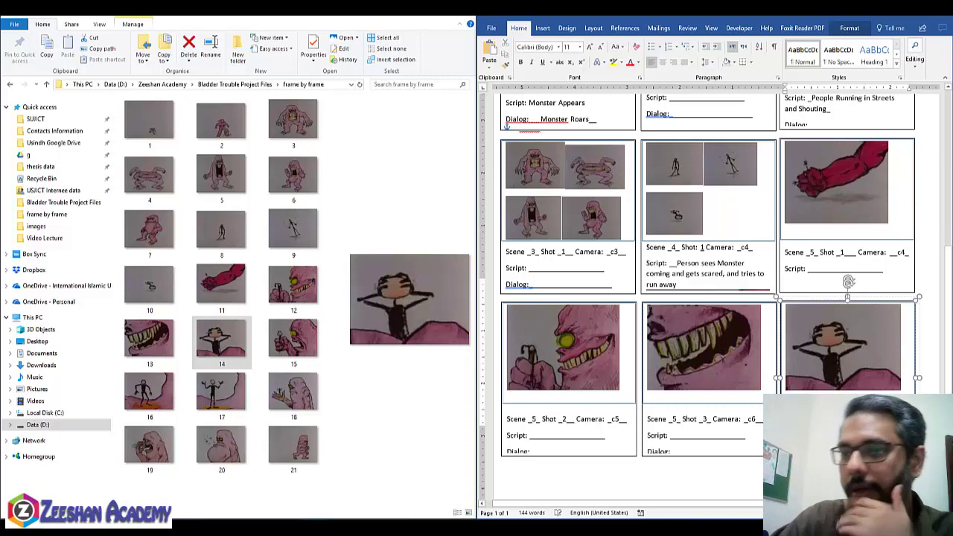
pyautogui.scroll(-1, 707, 298)
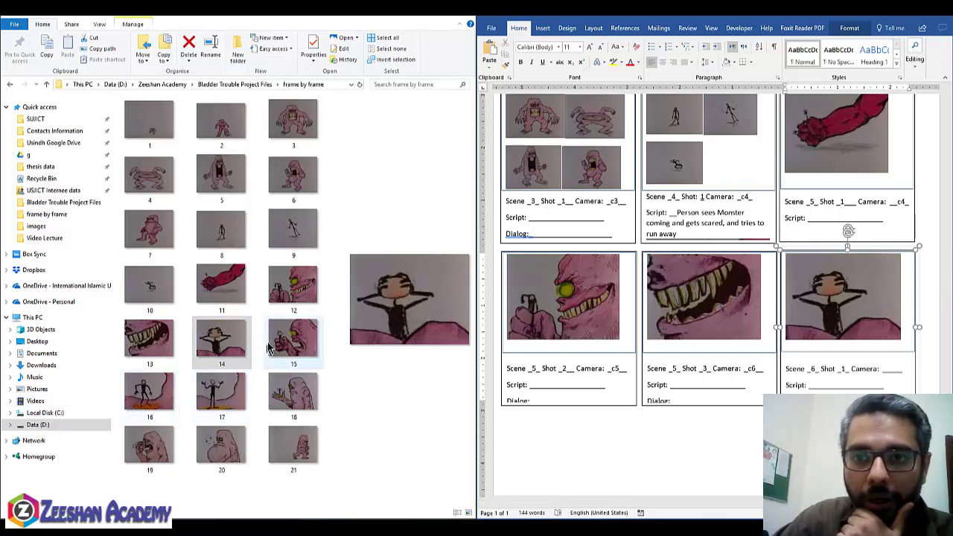
# Pick frame 15 in the frames folder and return to the storyboard document
pyautogui.click(293, 339)
pyautogui.click(715, 445)
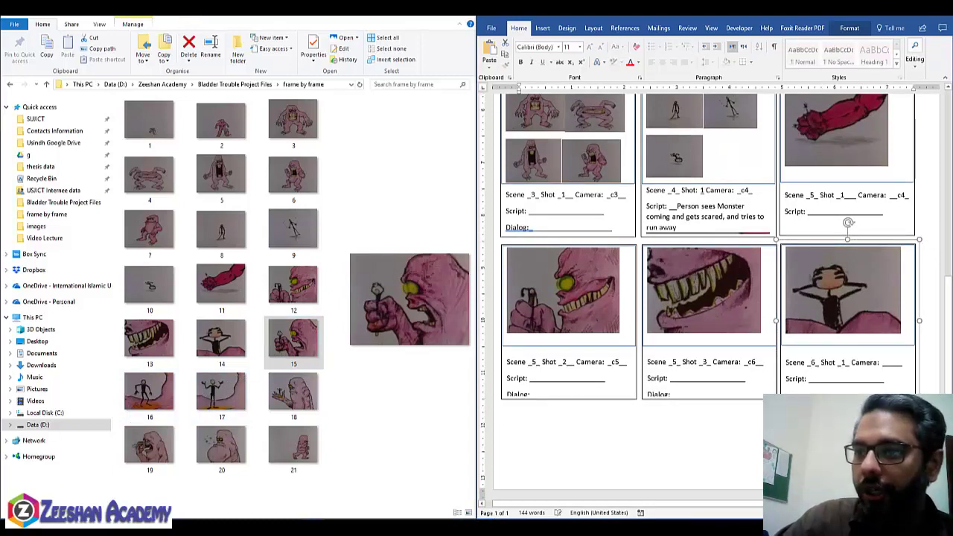
pyautogui.scroll(5, 707, 298)
pyautogui.scroll(-5, 708, 298)
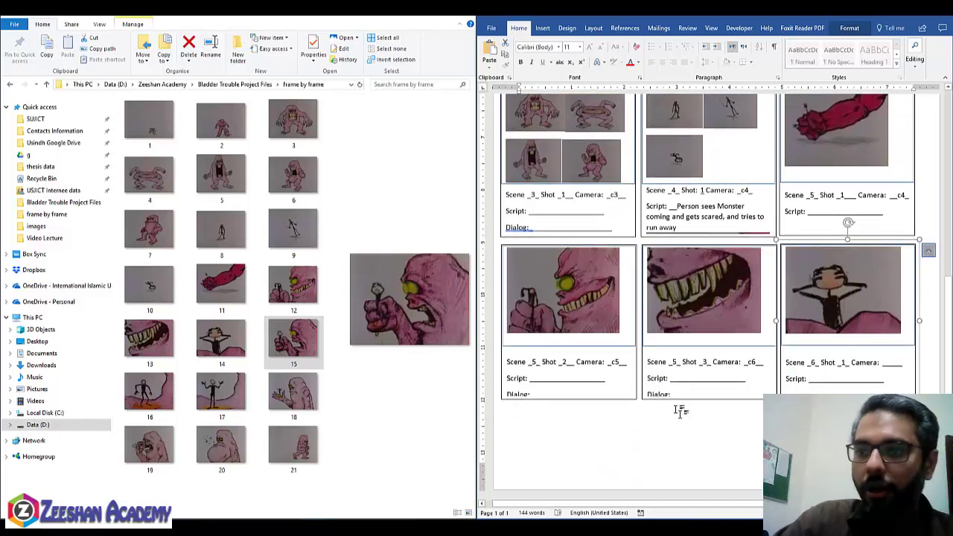
# Select all of the storyboard's contents, deselect them, and bring up Insert's Pages options
pyautogui.hotkey('ctrl', 'a')
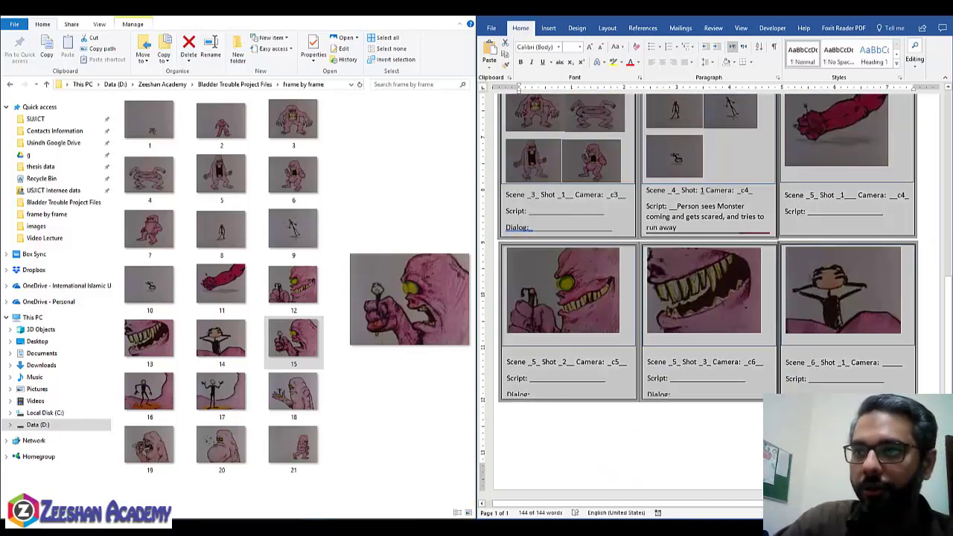
pyautogui.click(722, 427)
pyautogui.scroll(1, 722, 427)
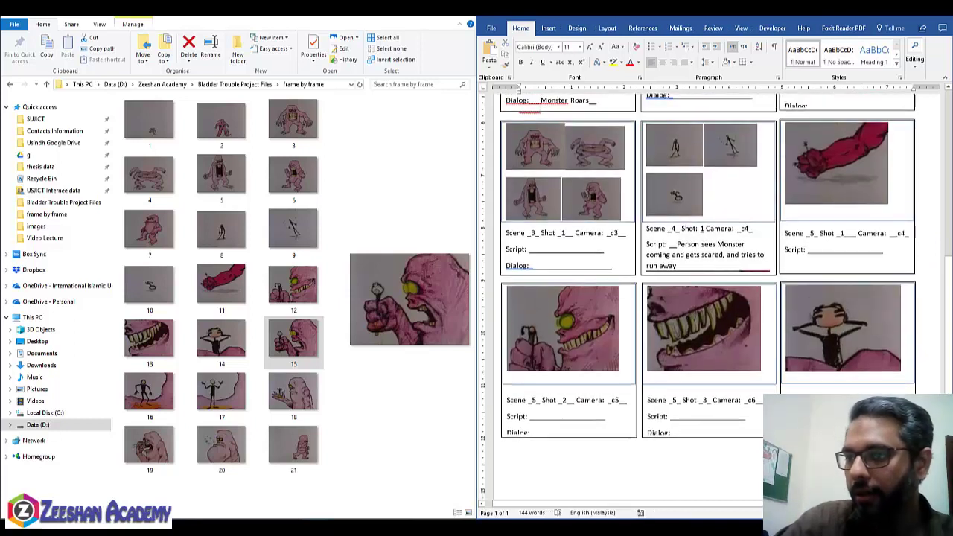
pyautogui.click(549, 28)
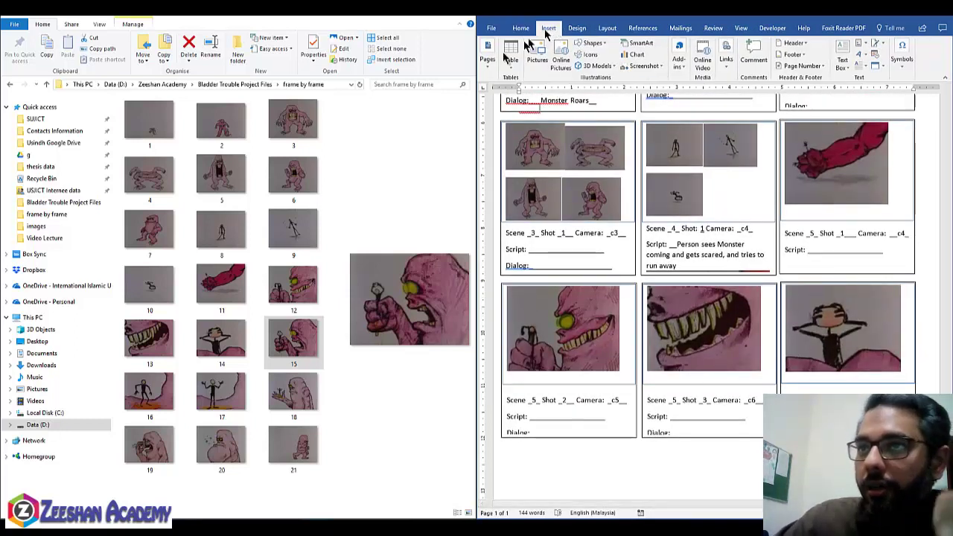
pyautogui.click(487, 58)
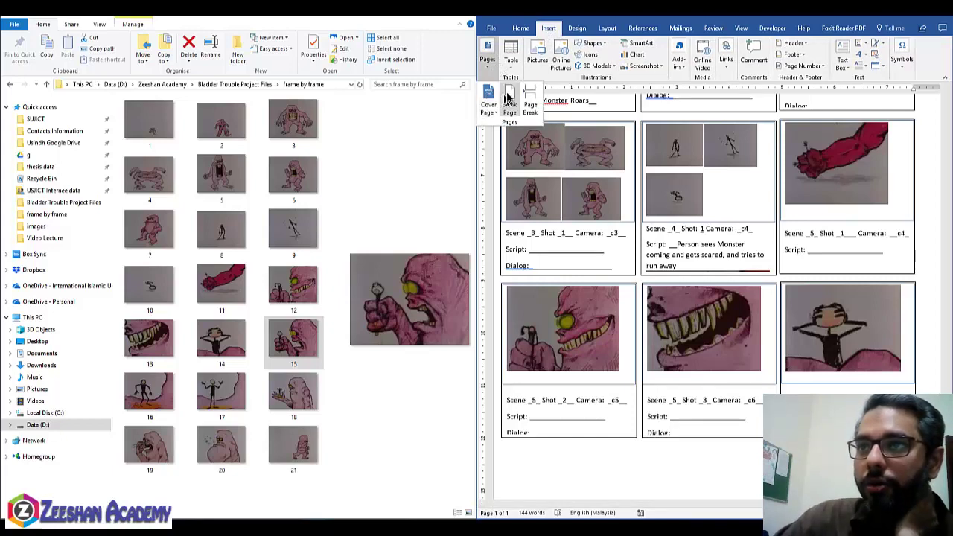
# Add a blank page, paste the copied storyboard sheet, and change its Sheet # to 2 /5
pyautogui.click(509, 93)
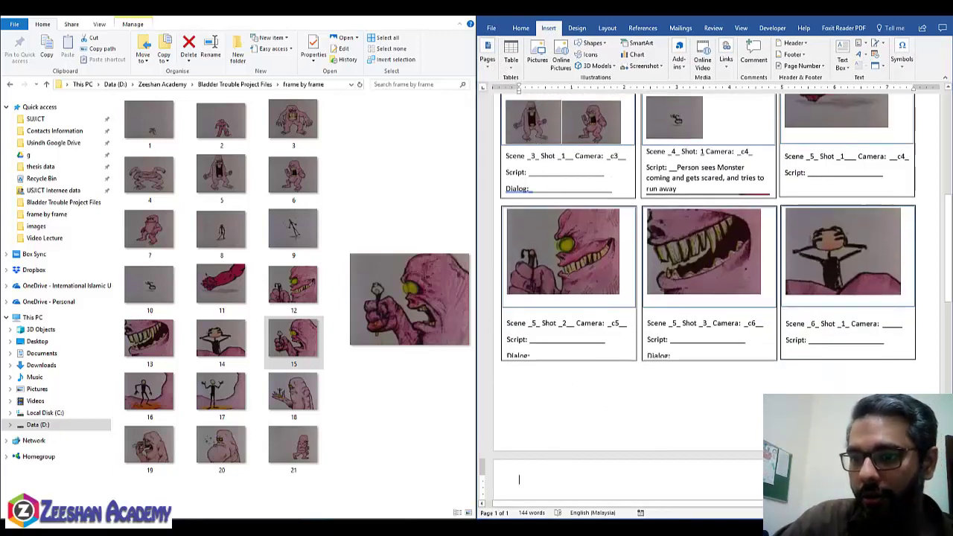
pyautogui.hotkey('ctrl', 'v')
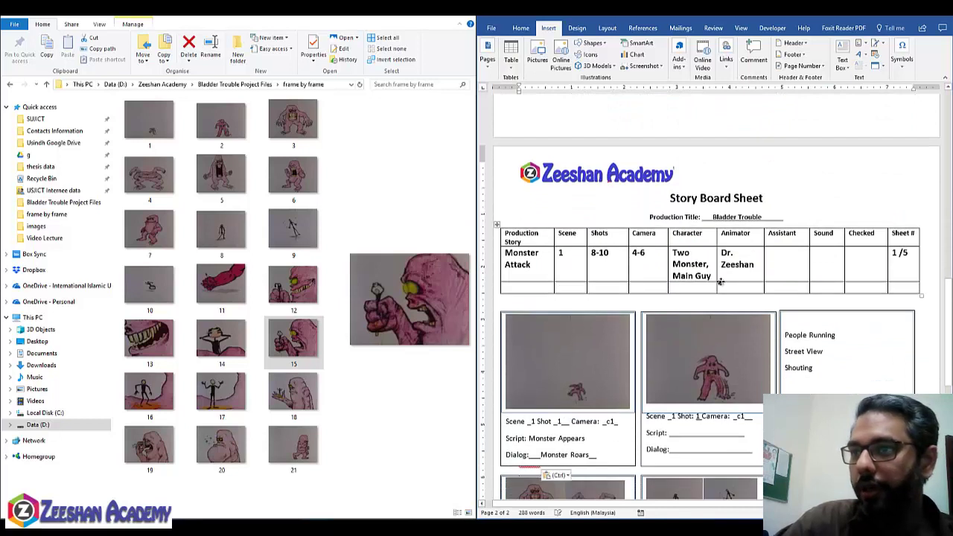
pyautogui.moveTo(892, 254); pyautogui.dragTo(902, 258)
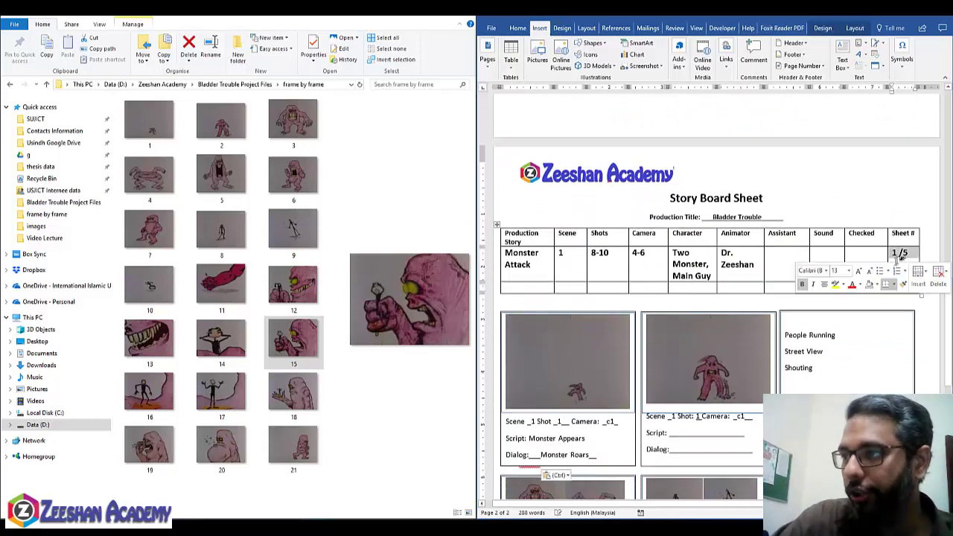
pyautogui.write('2')
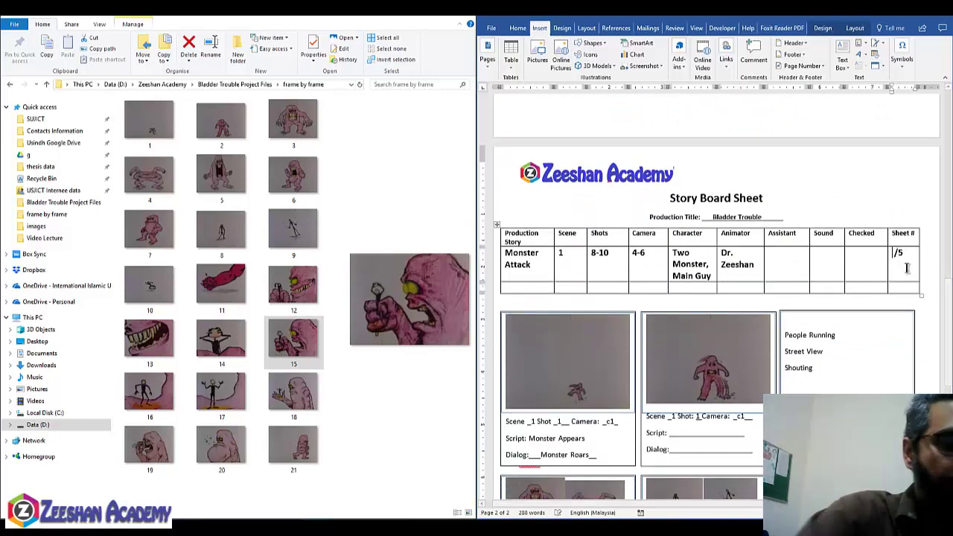
pyautogui.scroll(2, 793, 195)
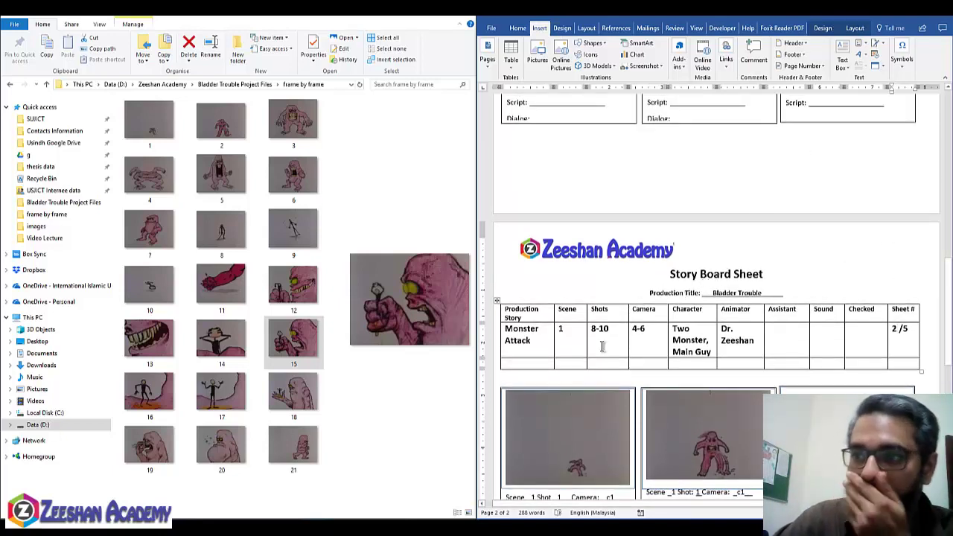
# On page two, take the frame 1 sketch out of the first panel, keeping its caption
pyautogui.scroll(-1, 570, 340)
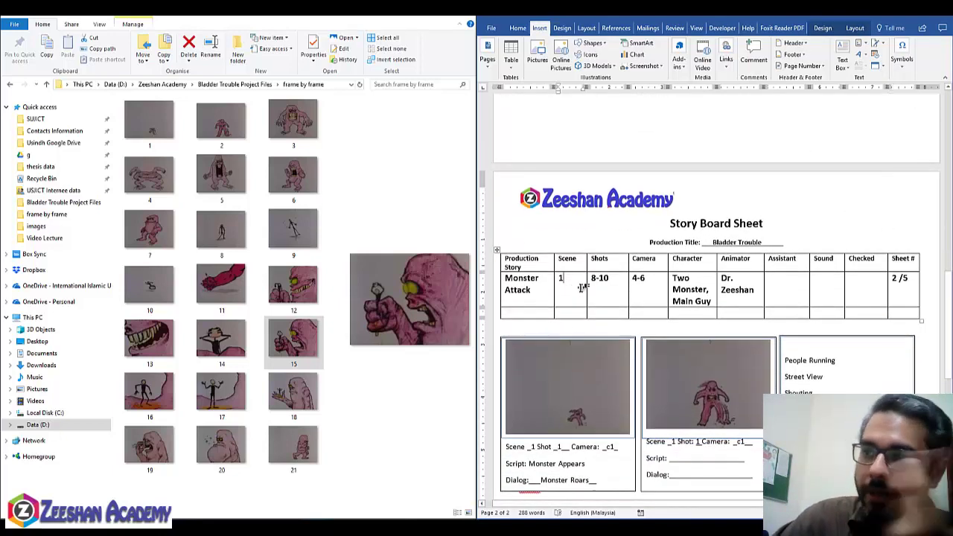
pyautogui.scroll(3, 588, 286)
pyautogui.scroll(2, 588, 285)
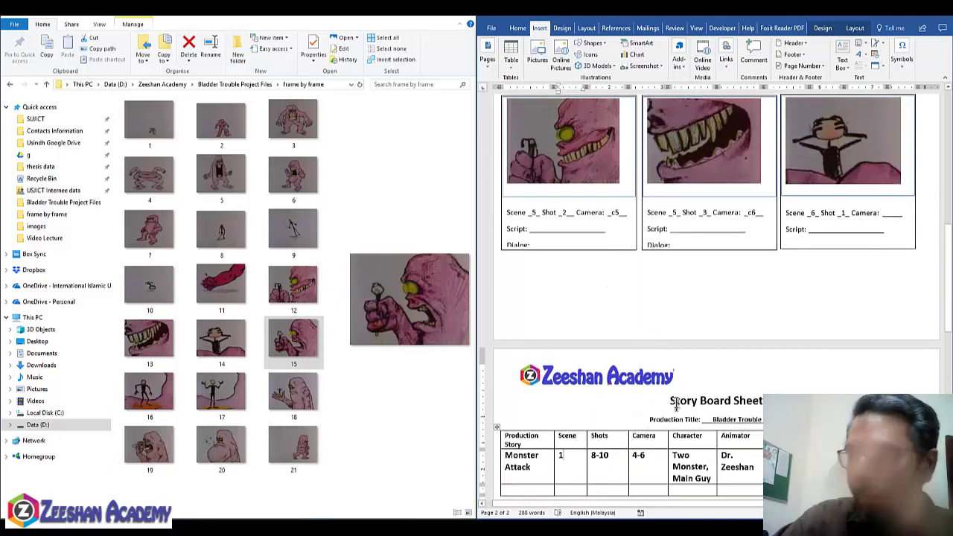
pyautogui.scroll(-3, 655, 306)
pyautogui.scroll(-3, 744, 335)
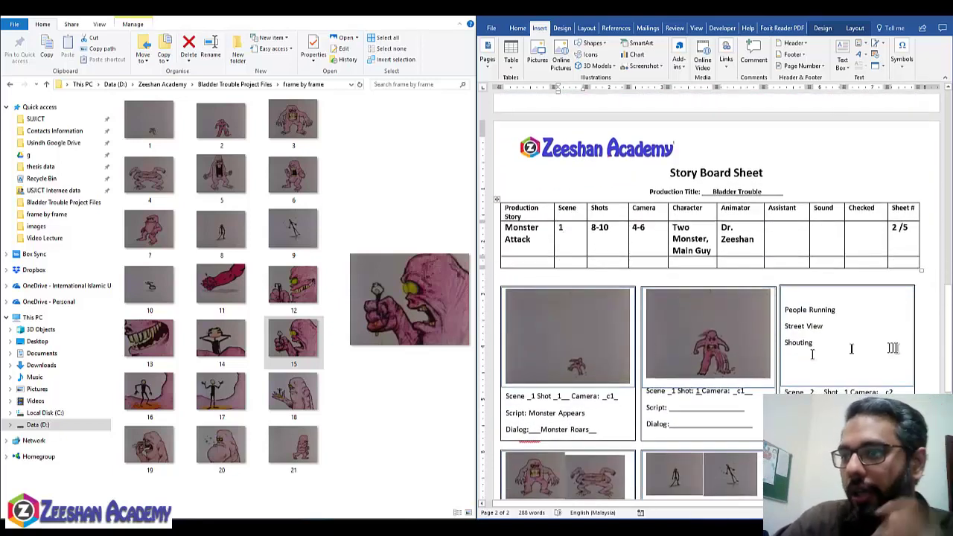
pyautogui.click(559, 348)
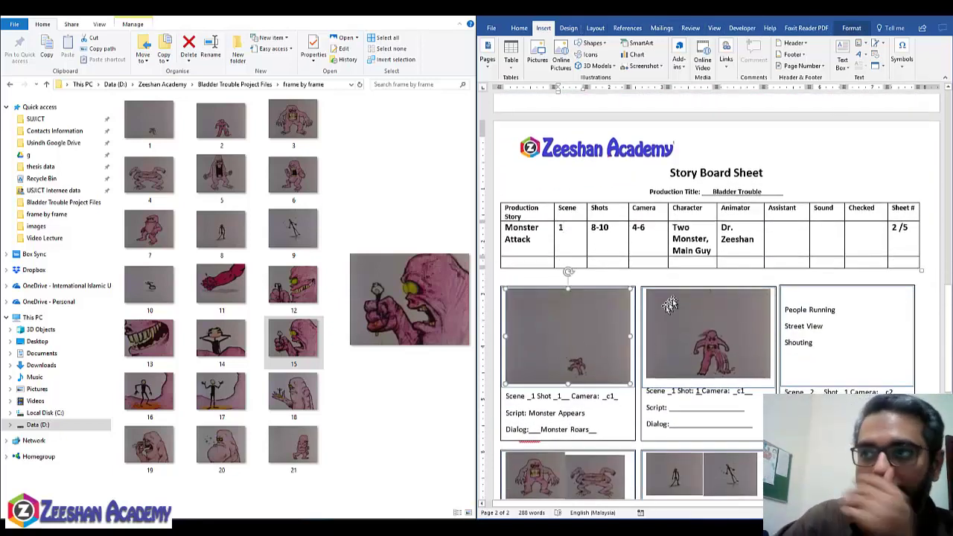
pyautogui.scroll(3, 707, 261)
pyautogui.scroll(1, 757, 209)
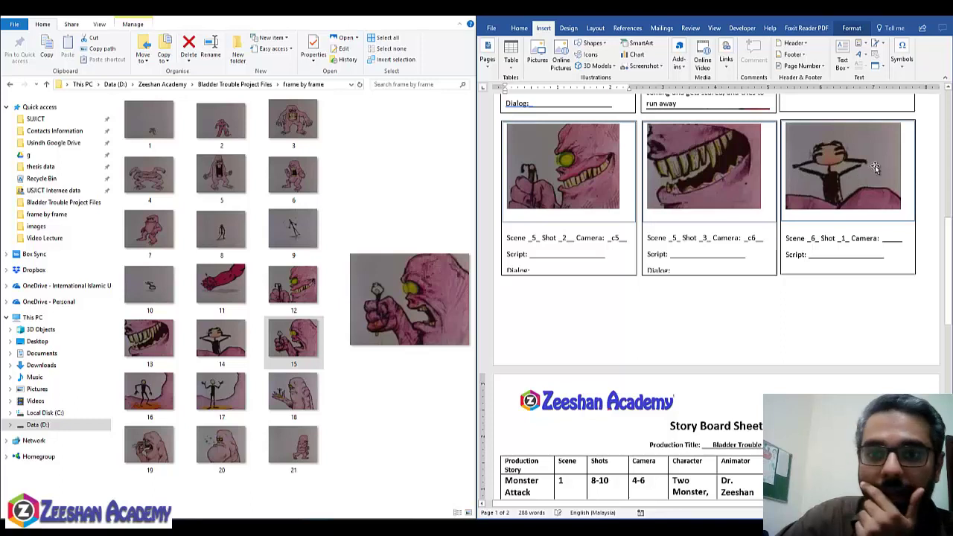
pyautogui.scroll(-3, 723, 308)
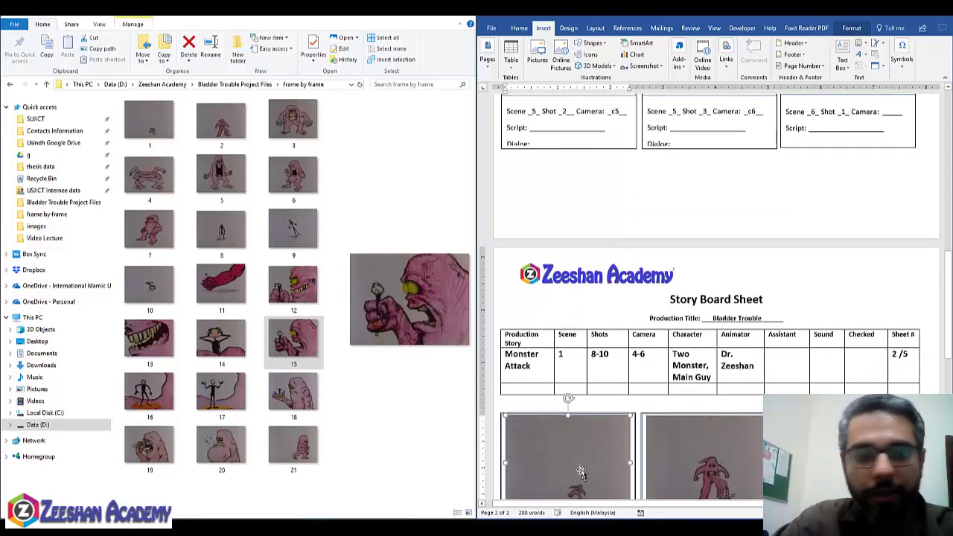
pyautogui.scroll(-1, 584, 462)
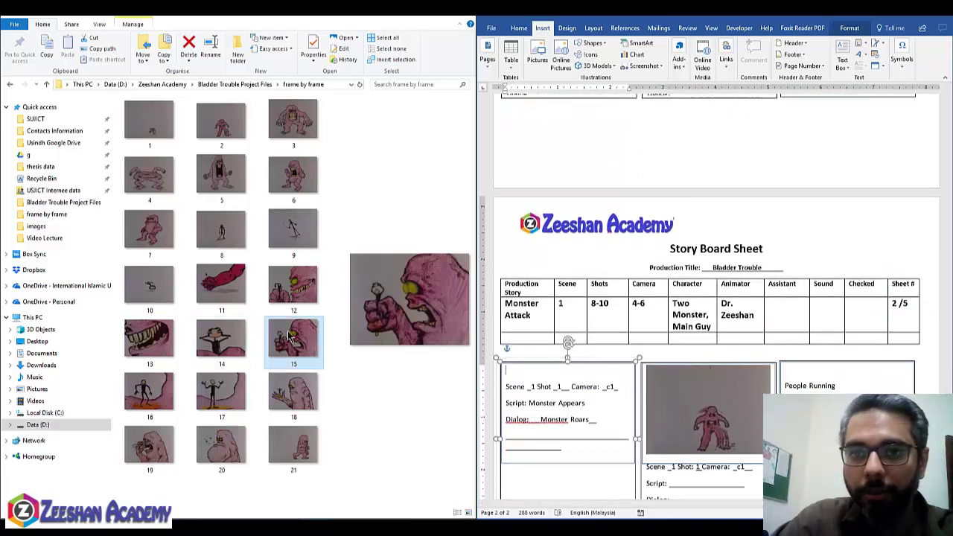
# Place frame 15 in page two's first panel and caption it Scene 6, Shot 2
pyautogui.click(300, 344)
pyautogui.moveTo(288, 346)
pyautogui.mouseDown()
pyautogui.moveTo(586, 400)
pyautogui.moveTo(549, 377)
pyautogui.mouseUp()
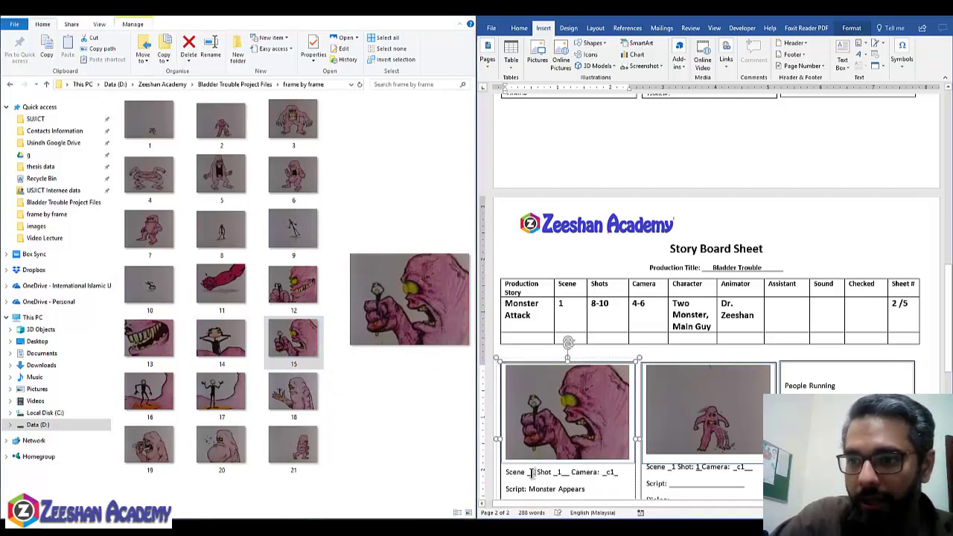
pyautogui.scroll(2, 677, 403)
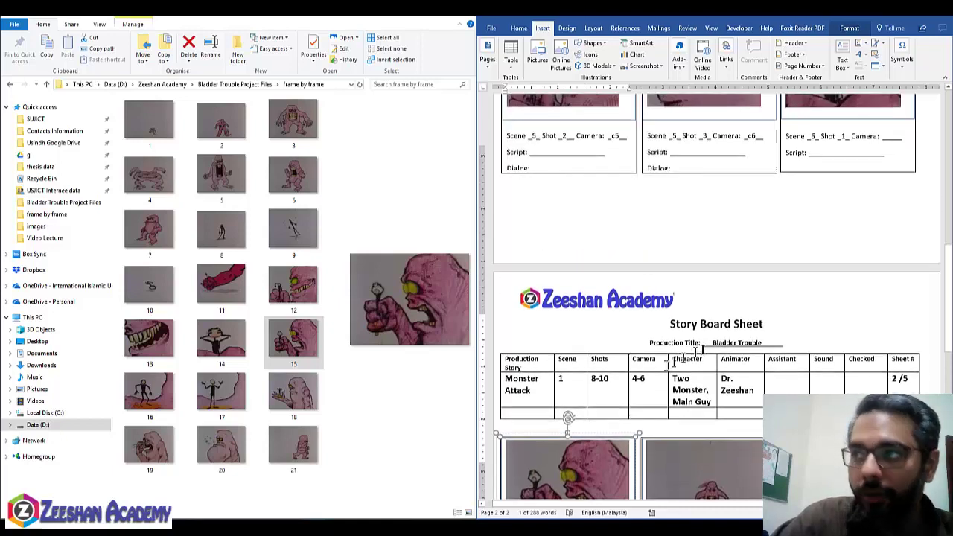
pyautogui.scroll(-3, 667, 363)
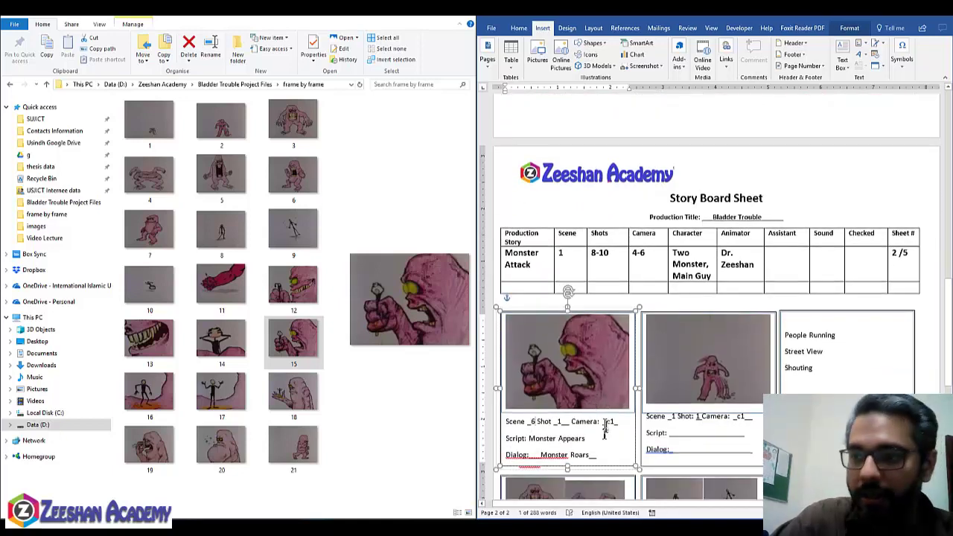
pyautogui.write('6')
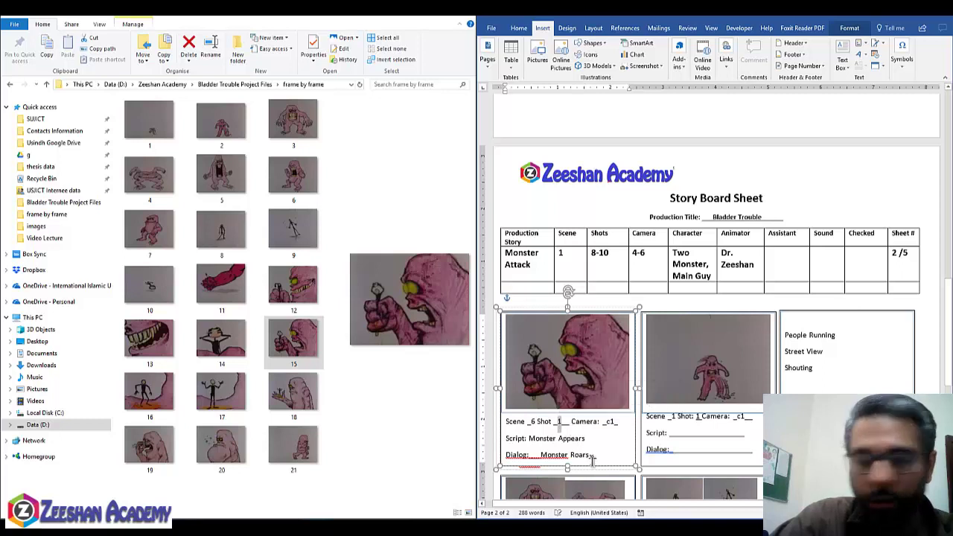
pyautogui.doubleClick(559, 422)
pyautogui.write('2')
# Enter camera c7 for the Scene 6, Shot 1 panel
pyautogui.click(617, 422)
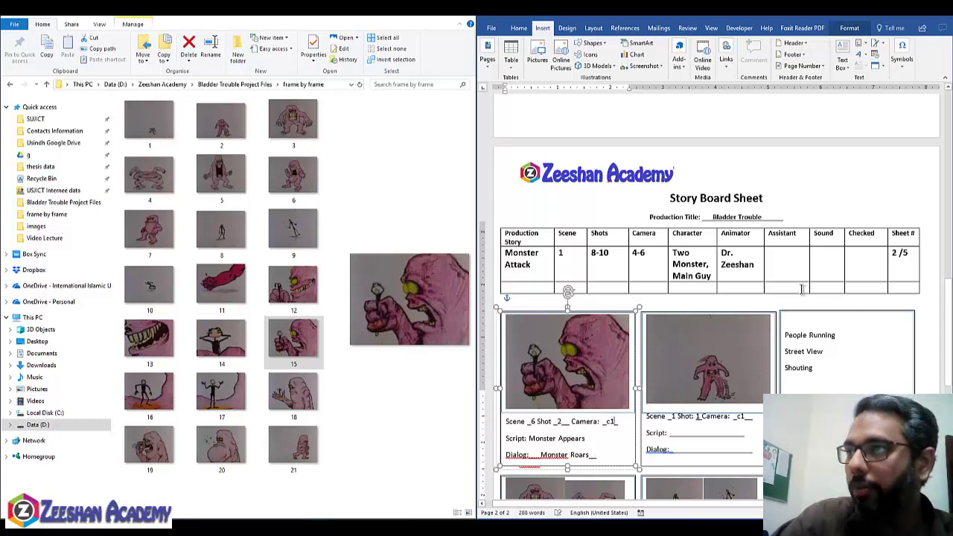
pyautogui.scroll(3, 802, 289)
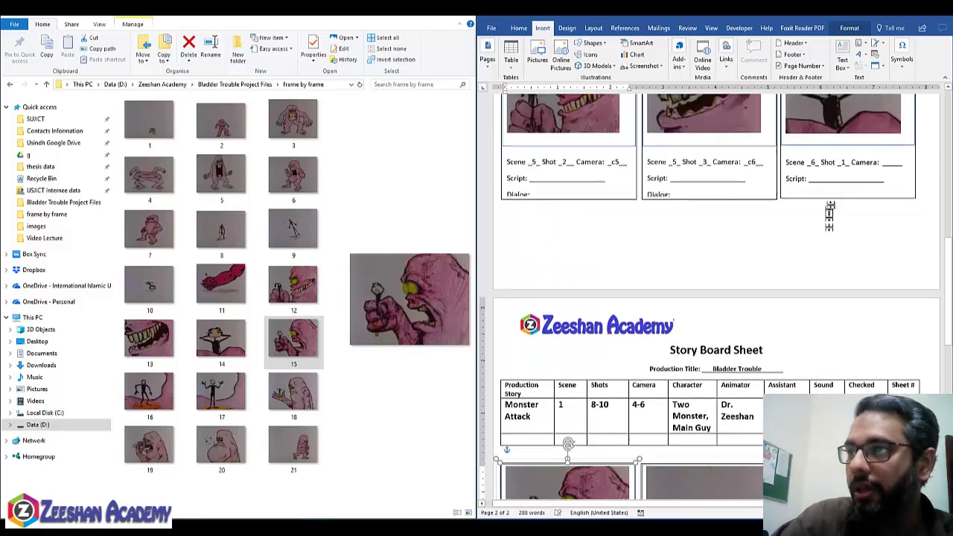
pyautogui.doubleClick(893, 162)
pyautogui.write('c7')
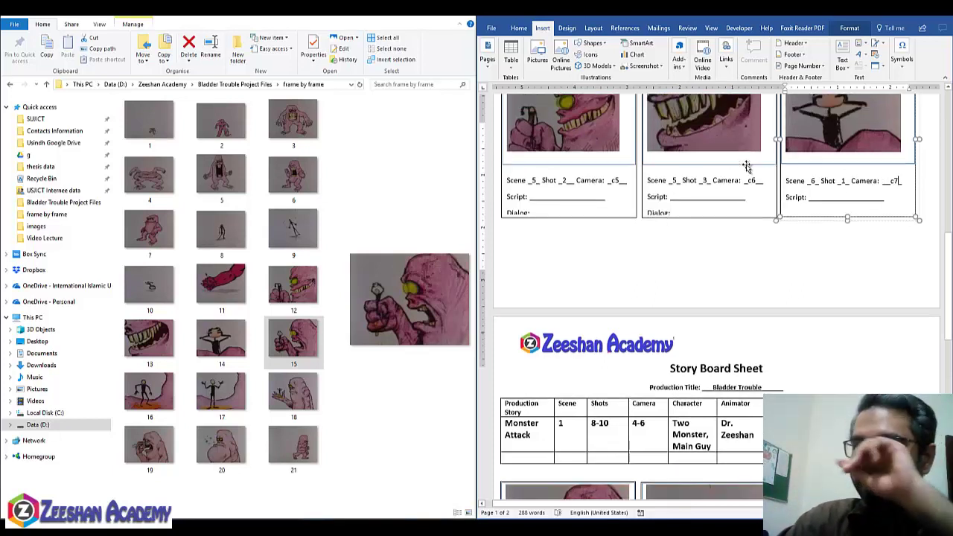
pyautogui.scroll(2, 747, 164)
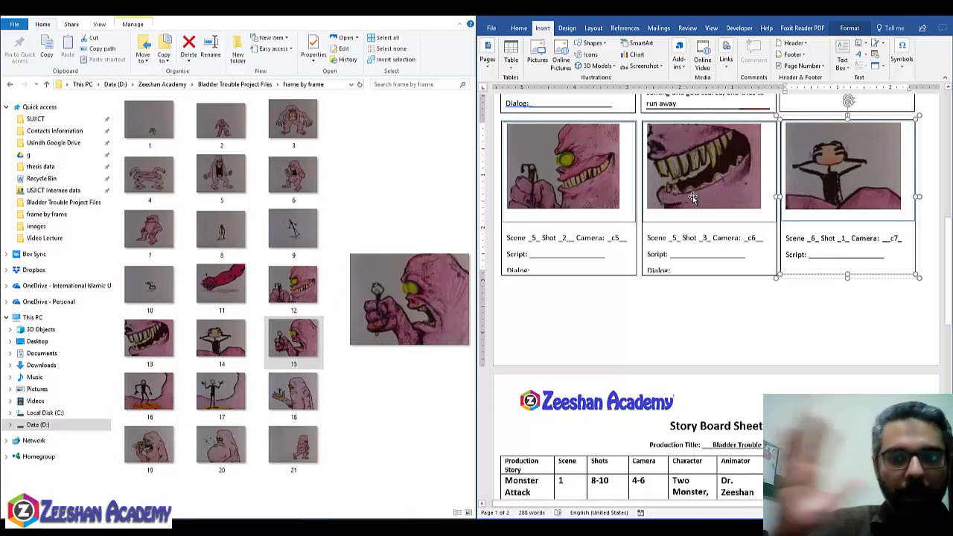
pyautogui.scroll(-1, 689, 238)
pyautogui.scroll(-2, 678, 279)
pyautogui.scroll(-1, 675, 288)
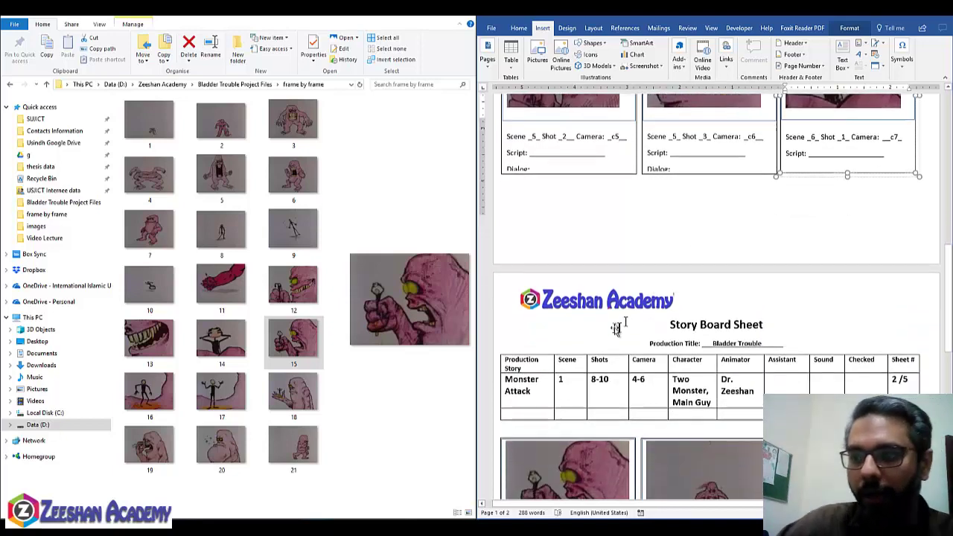
pyautogui.scroll(-5, 633, 343)
pyautogui.scroll(5, 790, 224)
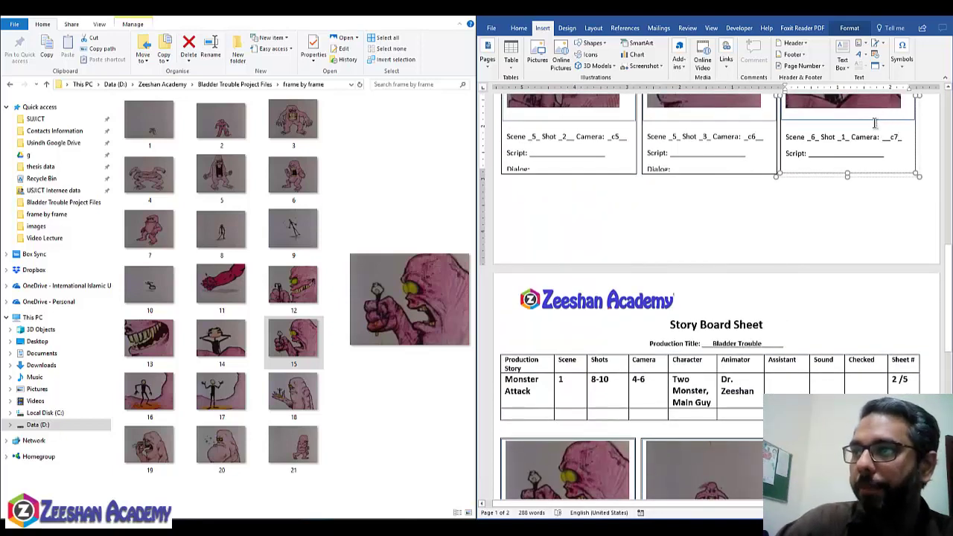
pyautogui.scroll(2, 860, 118)
pyautogui.scroll(-8, 581, 335)
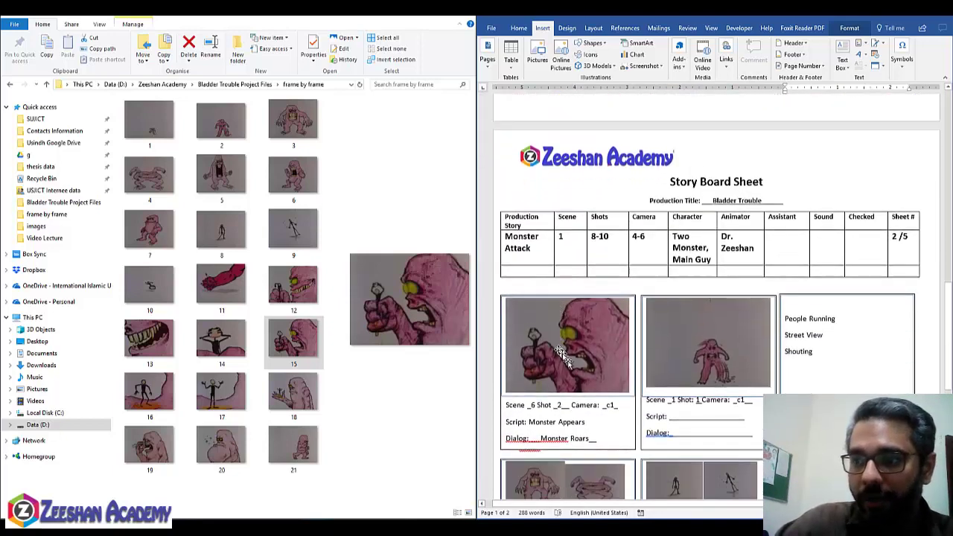
# Change the camera to c8 and delete the old 'Monster Appears' script and 'Monster Roars' dialog
pyautogui.doubleClick(612, 371)
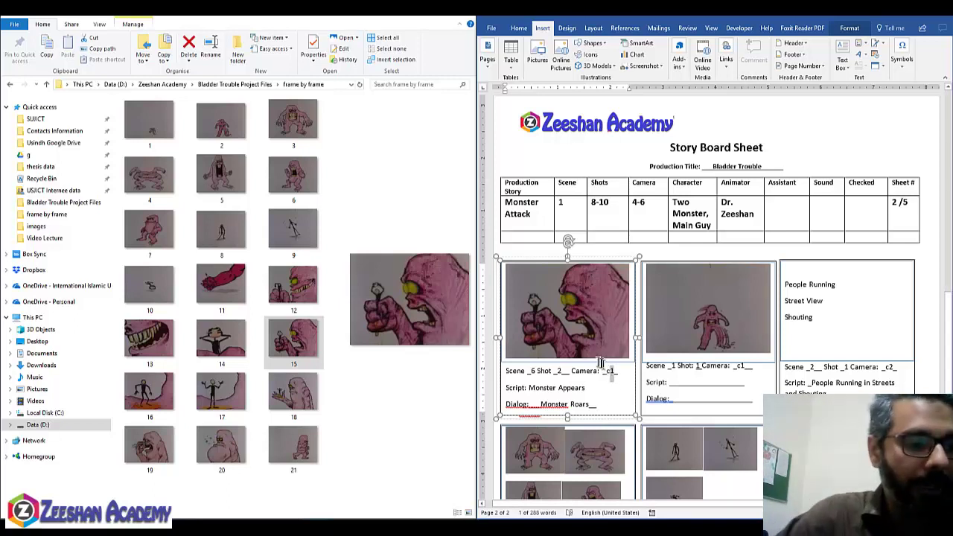
pyautogui.write('8')
pyautogui.click(612, 371)
pyautogui.press('BackSpace')
pyautogui.write('8')
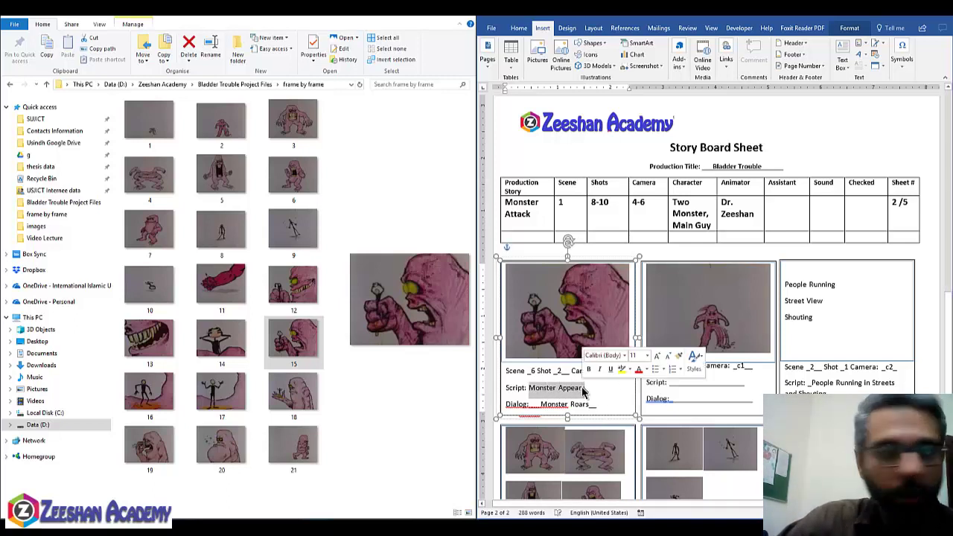
pyautogui.press('BackSpace')
pyautogui.moveTo(527, 406); pyautogui.dragTo(587, 405)
pyautogui.press('BackSpace')
# Write 'Person Pisses' on the Script line and select the caption's scene number
pyautogui.click(551, 388)
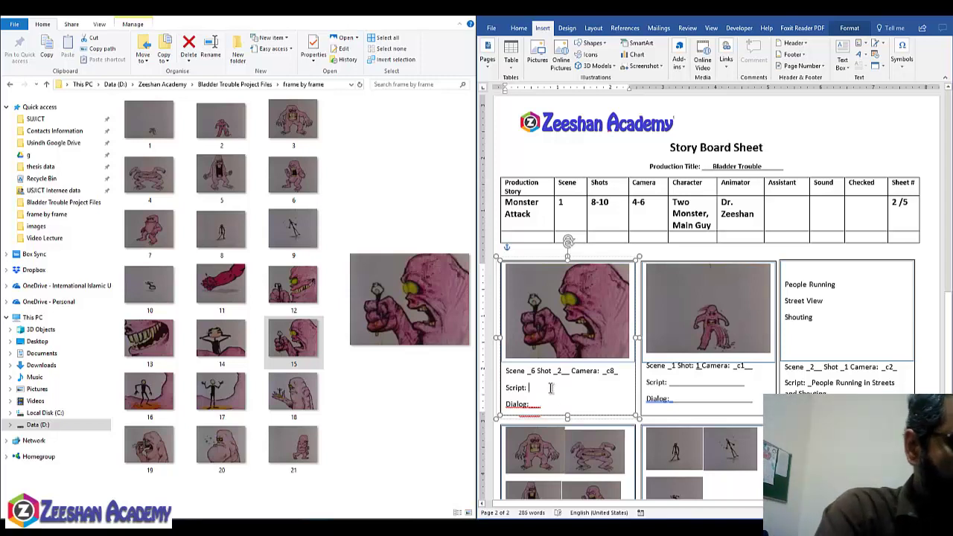
pyautogui.write('Person Pees')
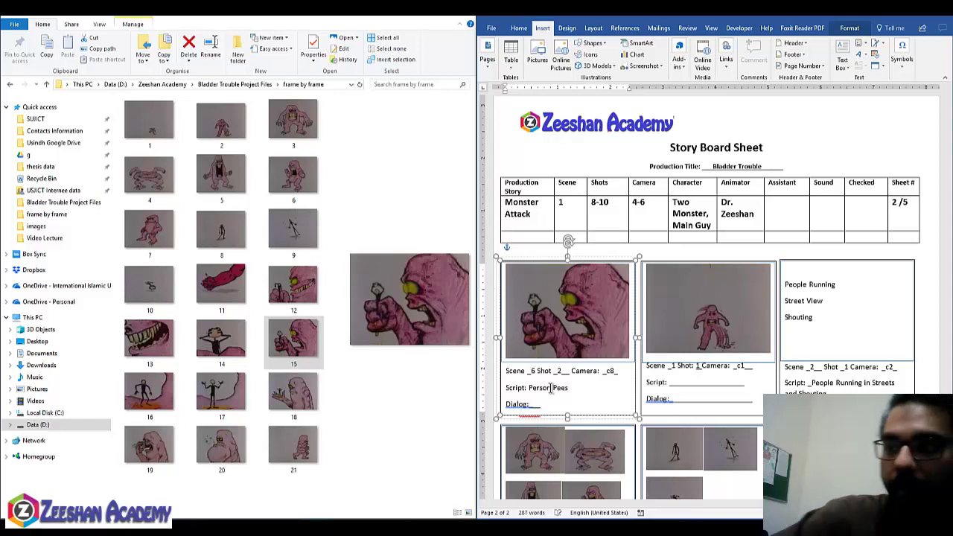
pyautogui.press('BackSpace')
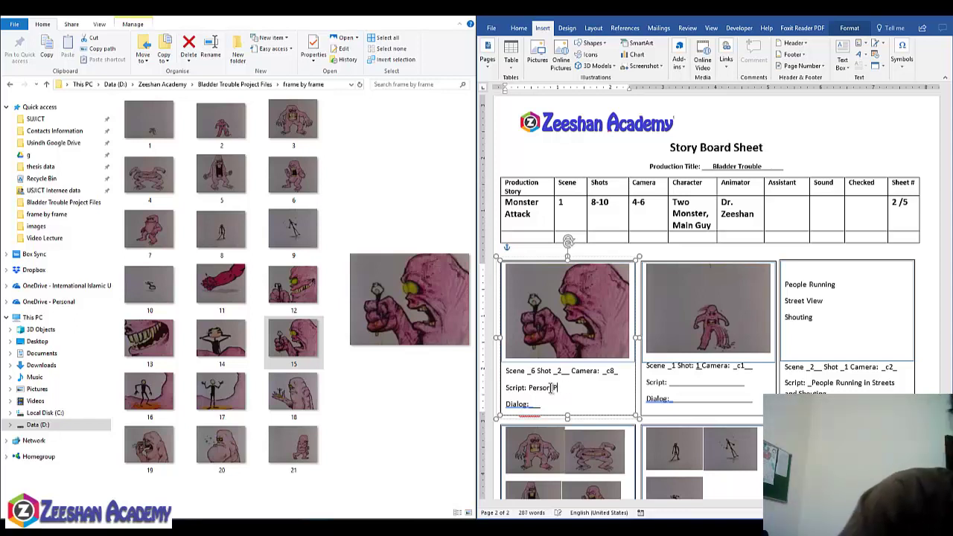
pyautogui.moveTo(552, 387); pyautogui.dragTo(570, 388)
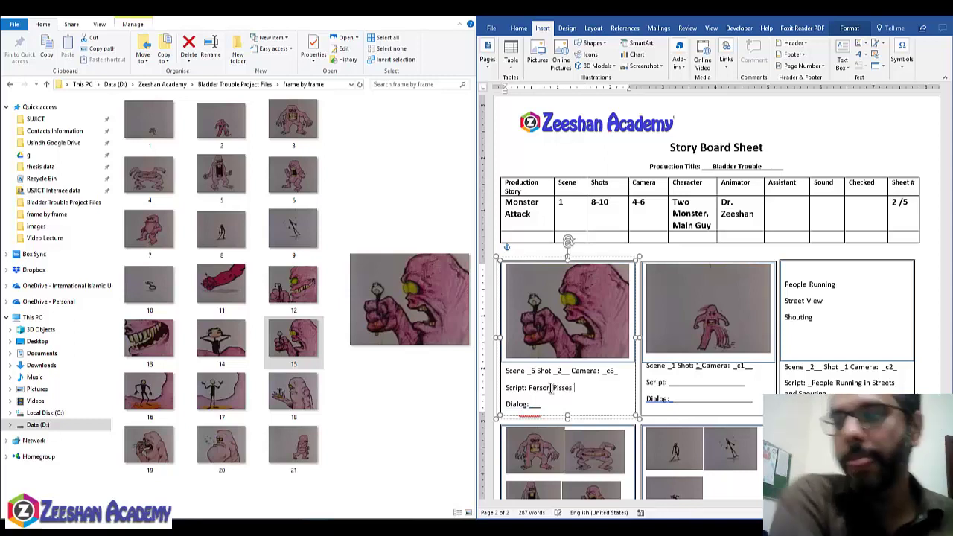
pyautogui.write('Pissed')
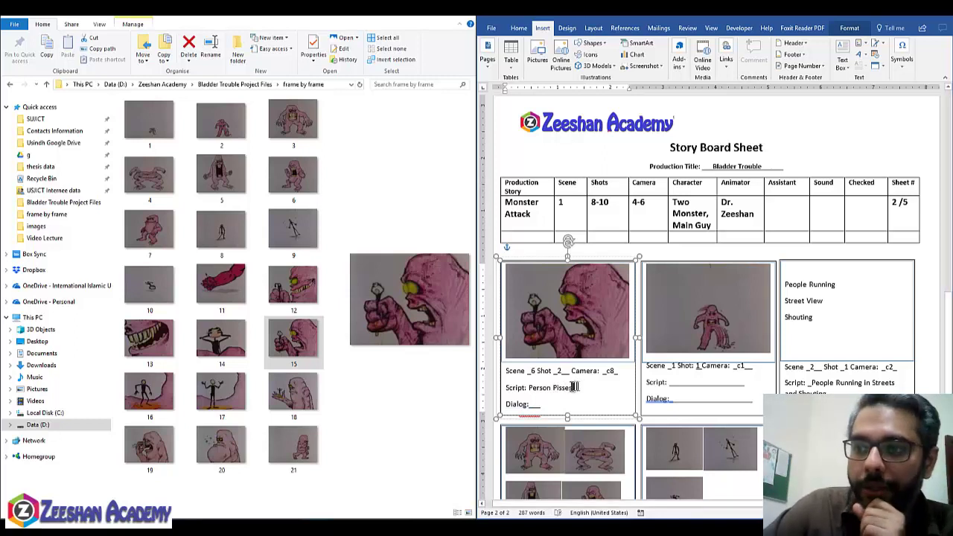
pyautogui.click(533, 372)
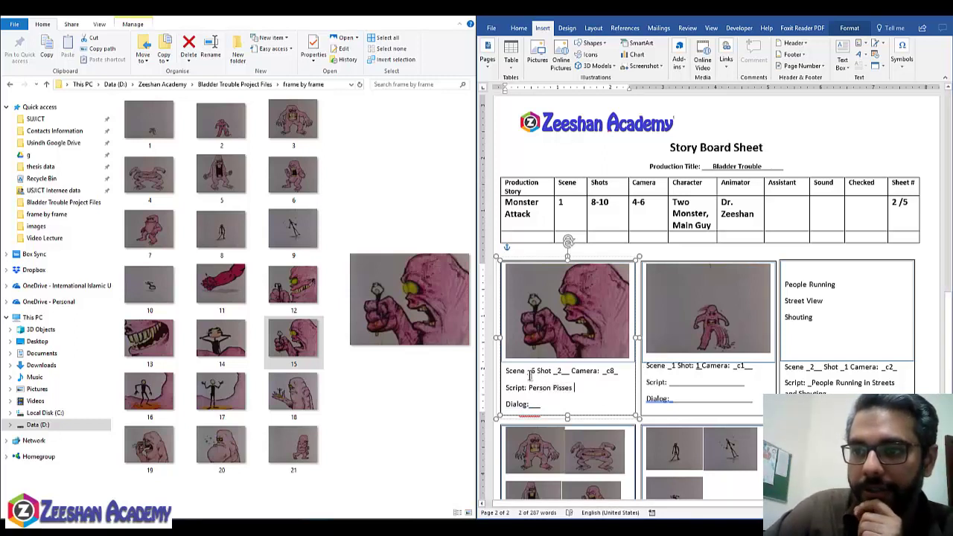
pyautogui.doubleClick(533, 371)
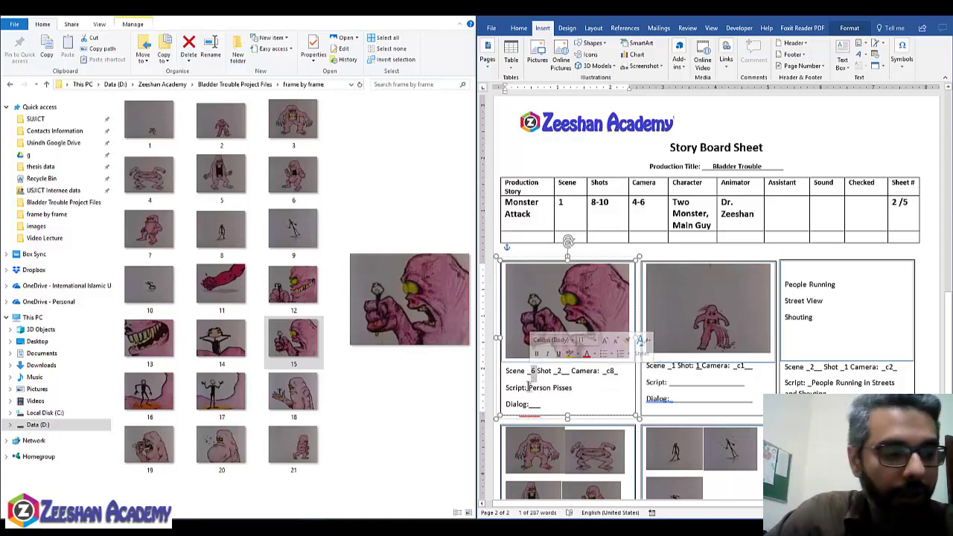
# Replace the middle panel's old picture with frame 16
pyautogui.scroll(4, 727, 366)
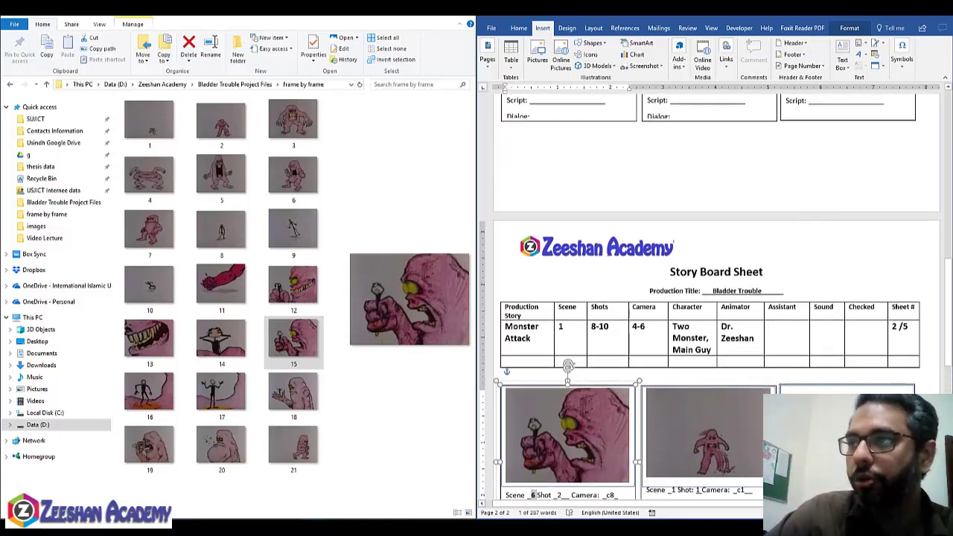
pyautogui.scroll(2, 833, 134)
pyautogui.scroll(-4, 833, 137)
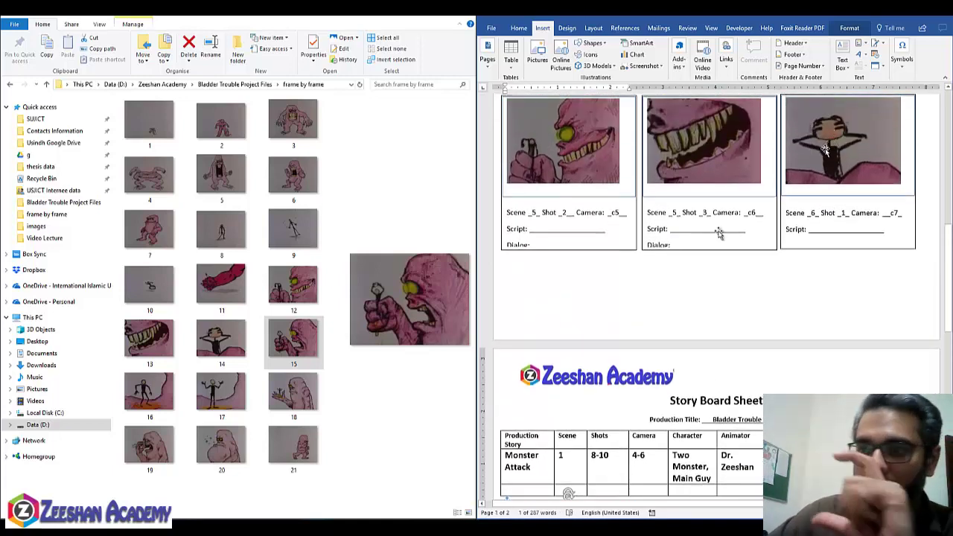
pyautogui.scroll(-3, 825, 148)
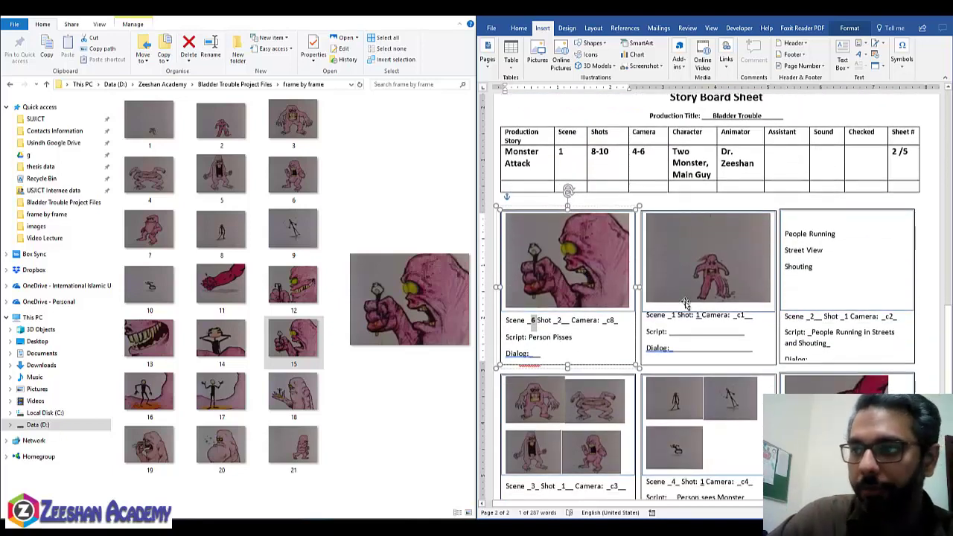
pyautogui.click(699, 277)
pyautogui.press('Delete')
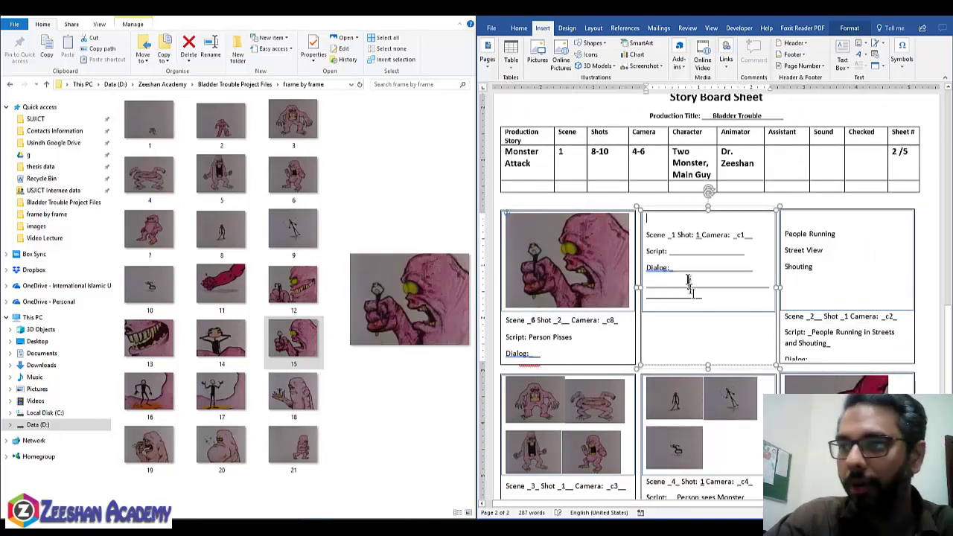
pyautogui.click(153, 397)
pyautogui.moveTo(153, 397); pyautogui.dragTo(664, 221)
pyautogui.click(673, 318)
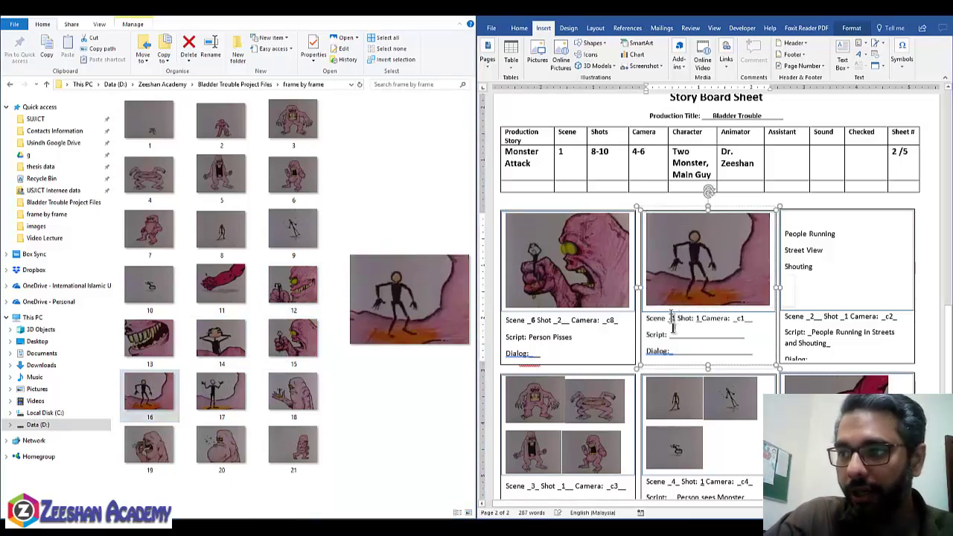
# Caption the middle panel Scene 6, Shot 3, Camera c9
pyautogui.doubleClick(673, 319)
pyautogui.write('6')
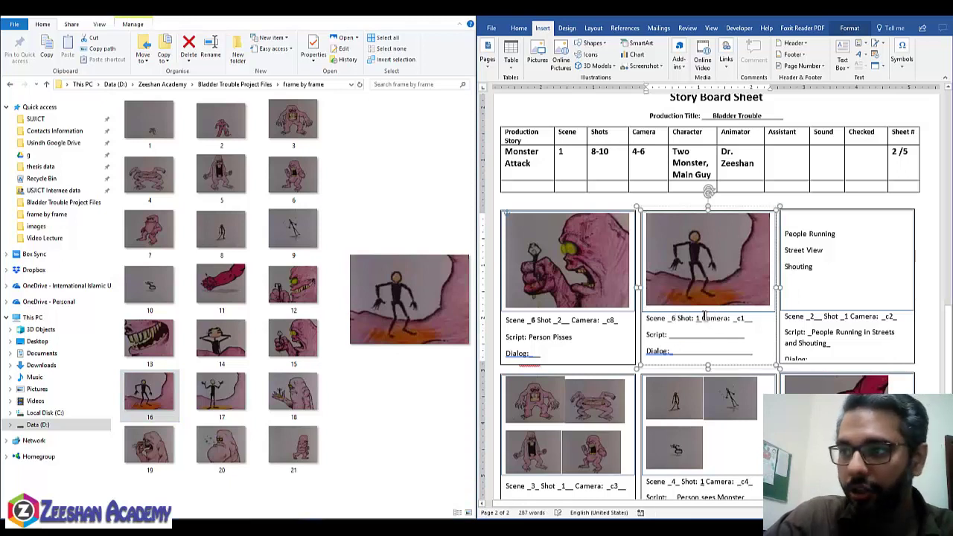
pyautogui.doubleClick(698, 318)
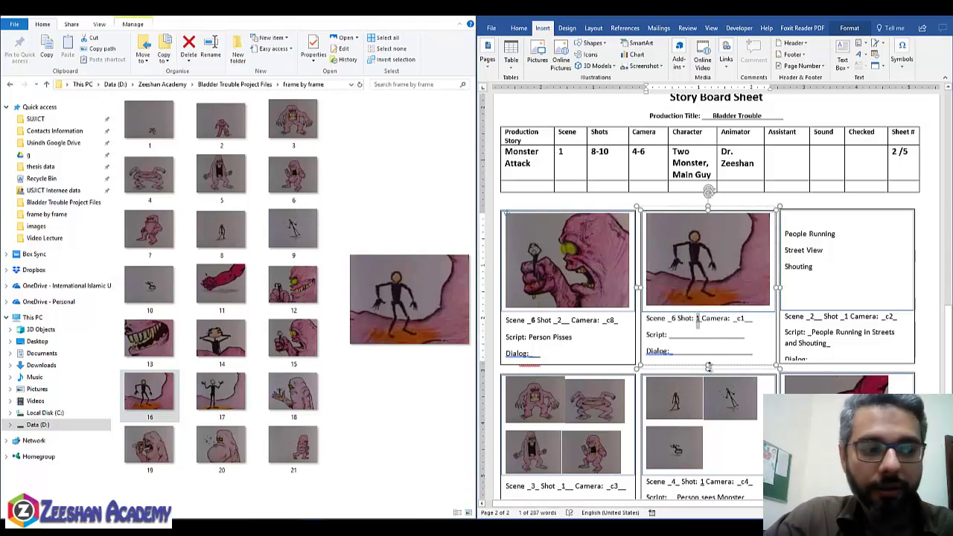
pyautogui.write('3')
pyautogui.doubleClick(741, 318)
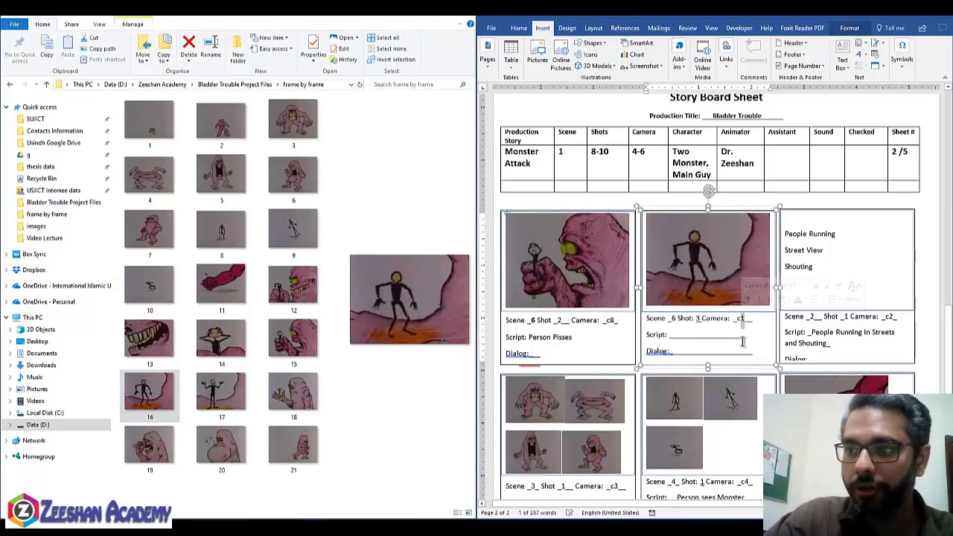
pyautogui.write('9')
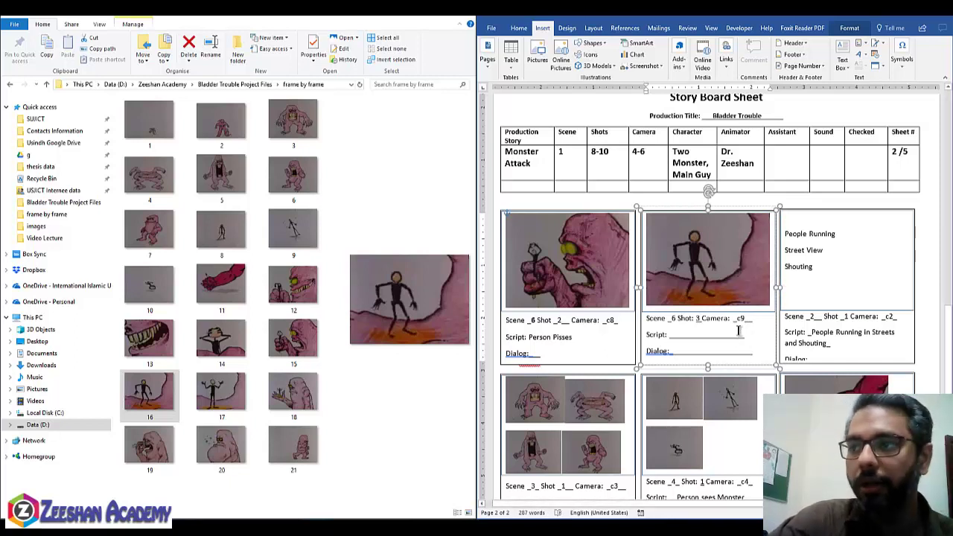
pyautogui.scroll(2, 723, 318)
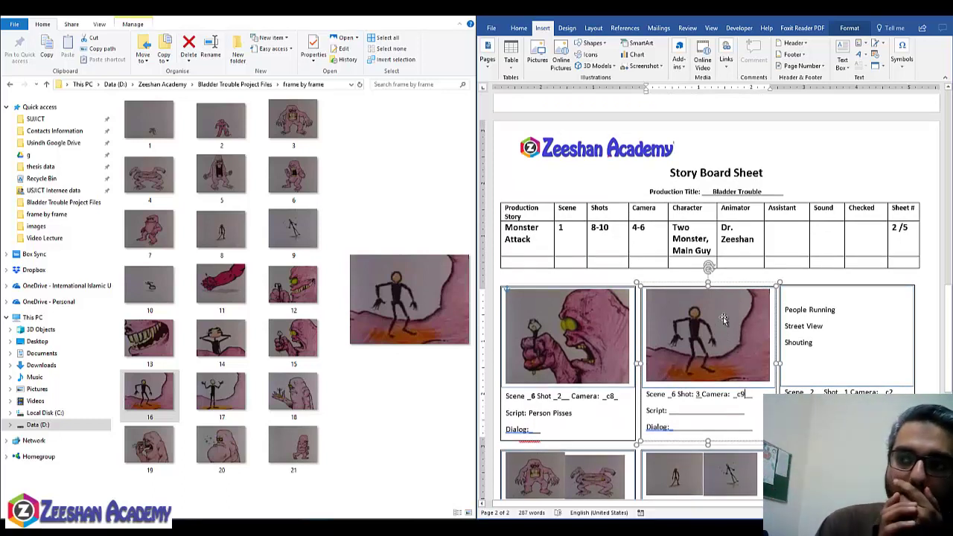
# Delete the People Running, Street View, Shouting lines and place frame 17 in the third panel
pyautogui.click(600, 316)
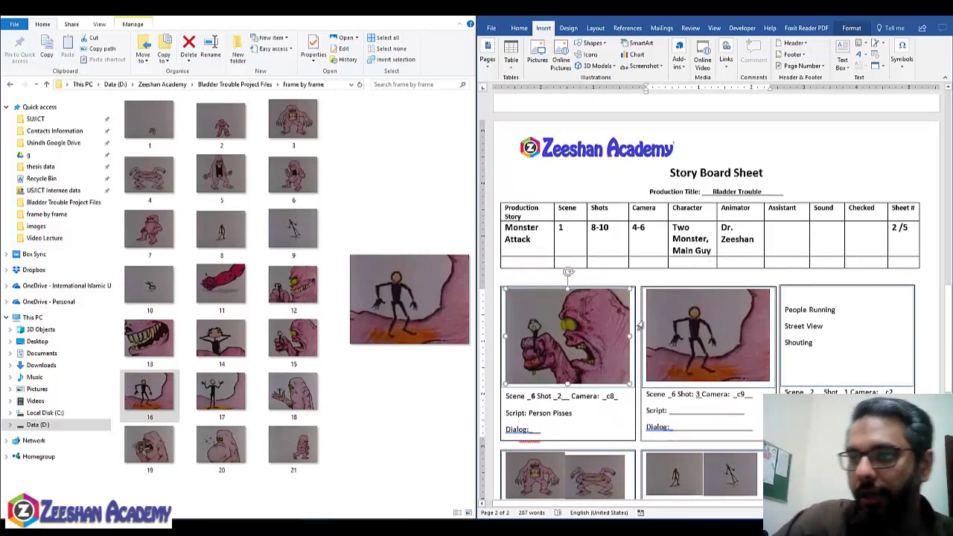
pyautogui.click(708, 335)
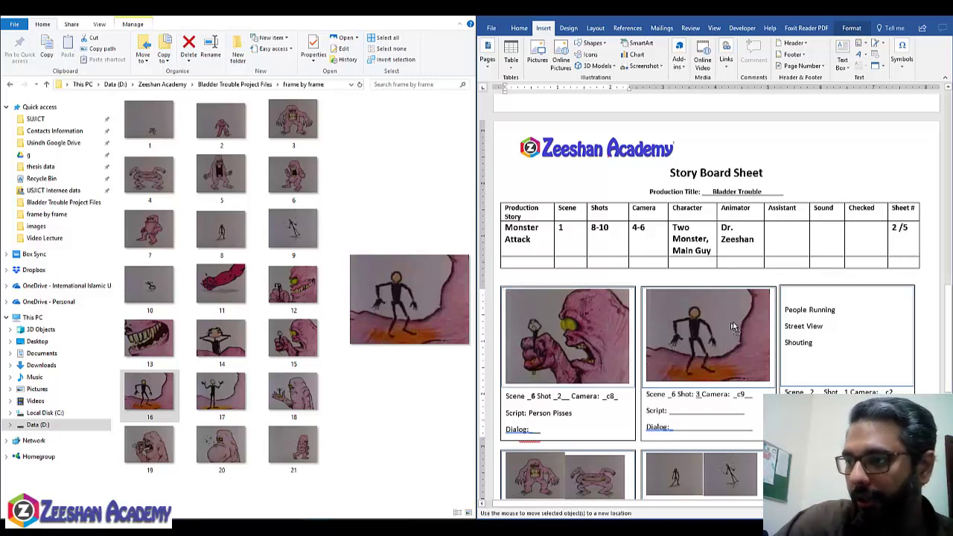
pyautogui.moveTo(814, 343); pyautogui.dragTo(786, 305)
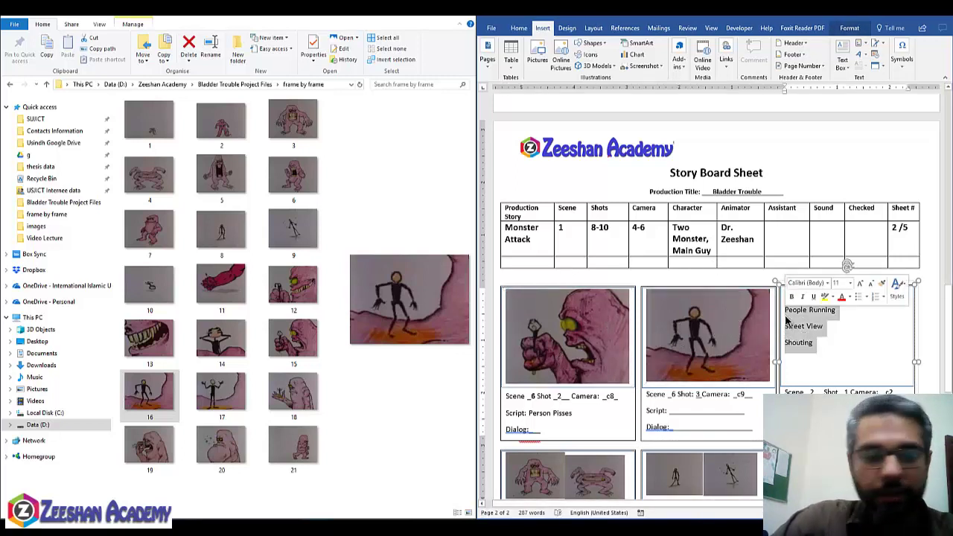
pyautogui.press('BackSpace')
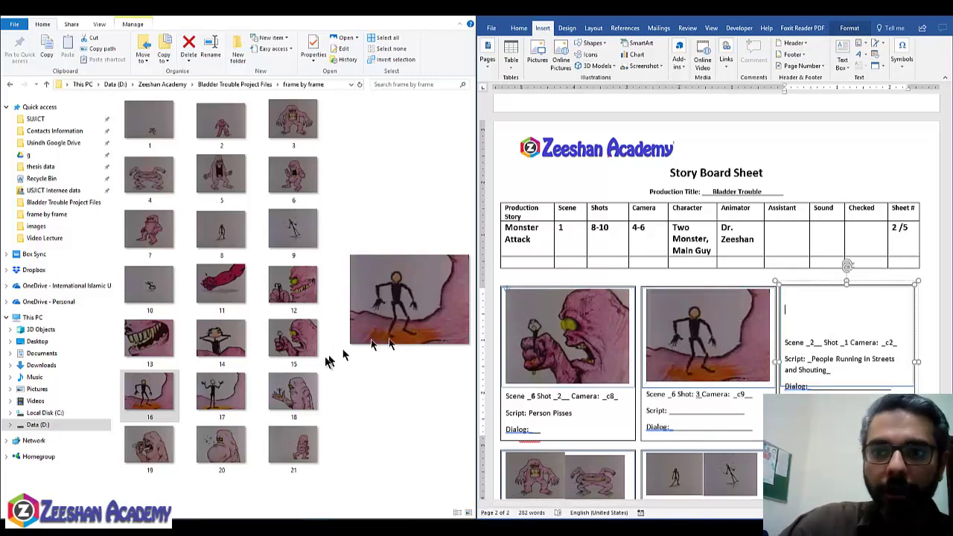
pyautogui.click(712, 328)
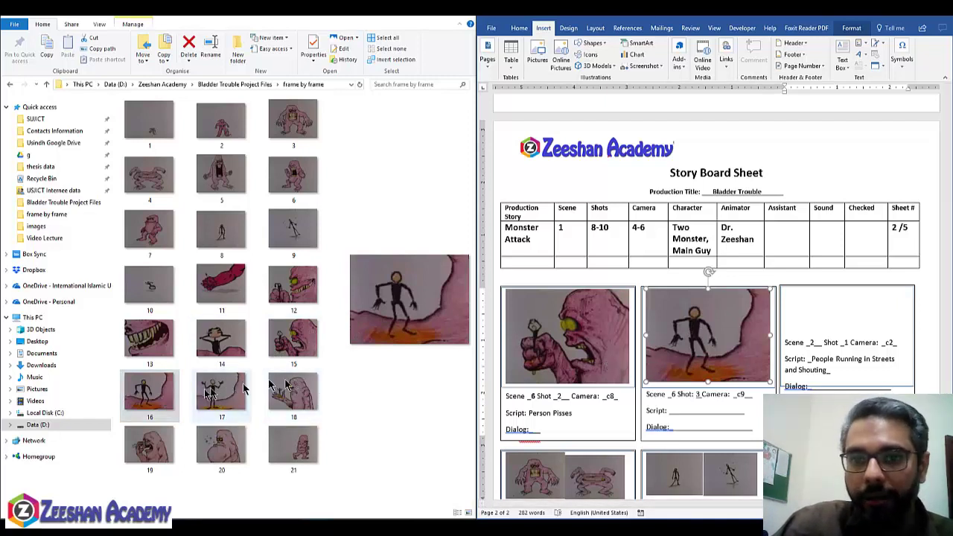
pyautogui.moveTo(243, 387)
pyautogui.mouseDown()
pyautogui.moveTo(864, 313)
pyautogui.moveTo(860, 350)
pyautogui.mouseUp()
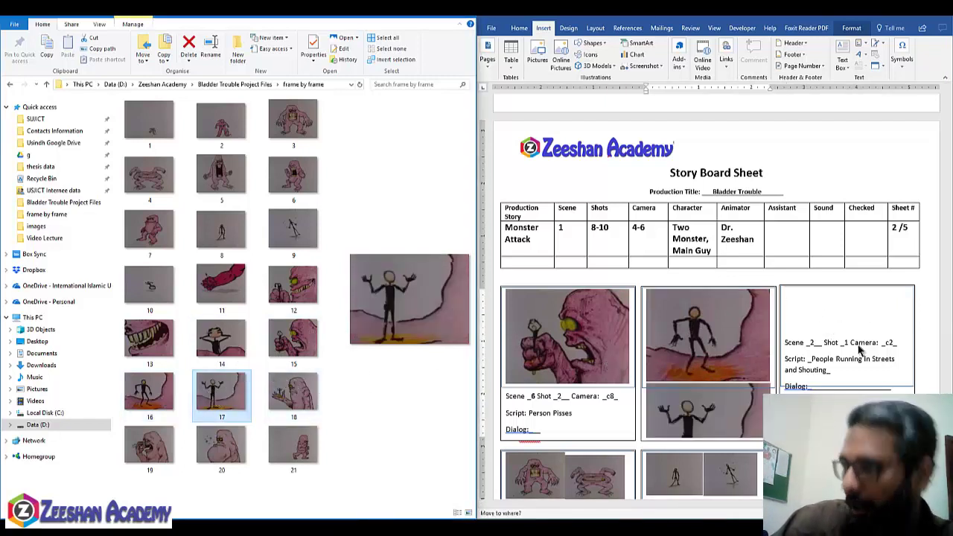
pyautogui.moveTo(730, 408); pyautogui.dragTo(803, 310)
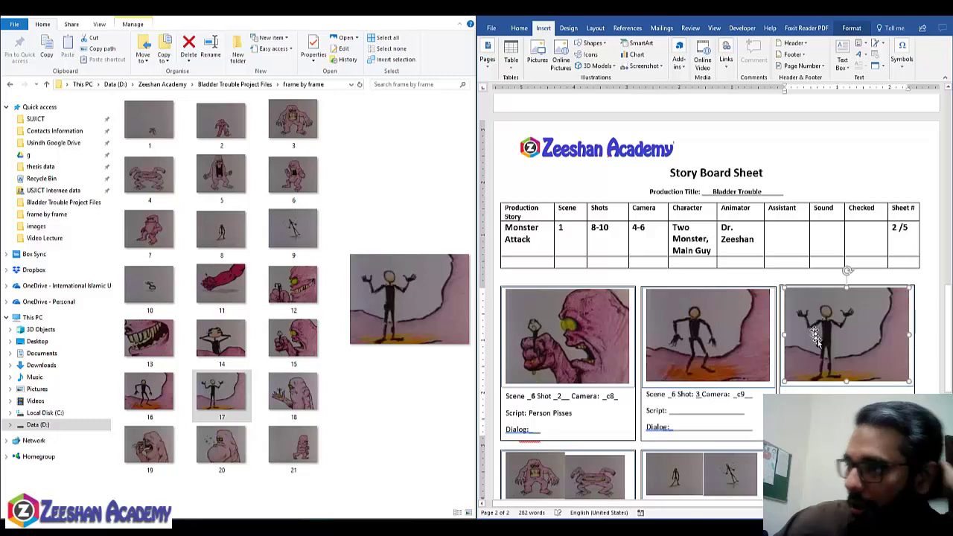
pyautogui.click(808, 389)
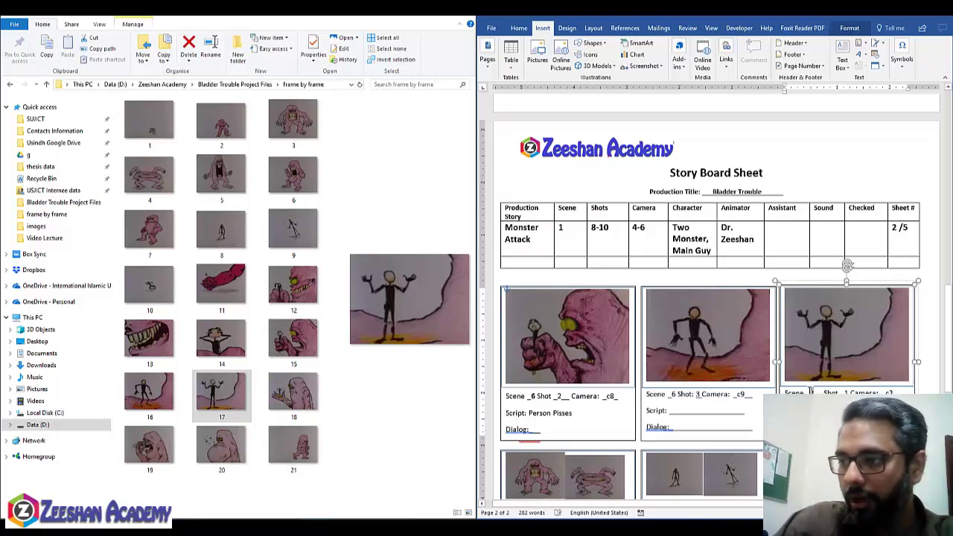
# Caption the third panel Scene 6, Shot 4, Camera c10
pyautogui.doubleClick(810, 390)
pyautogui.write('6')
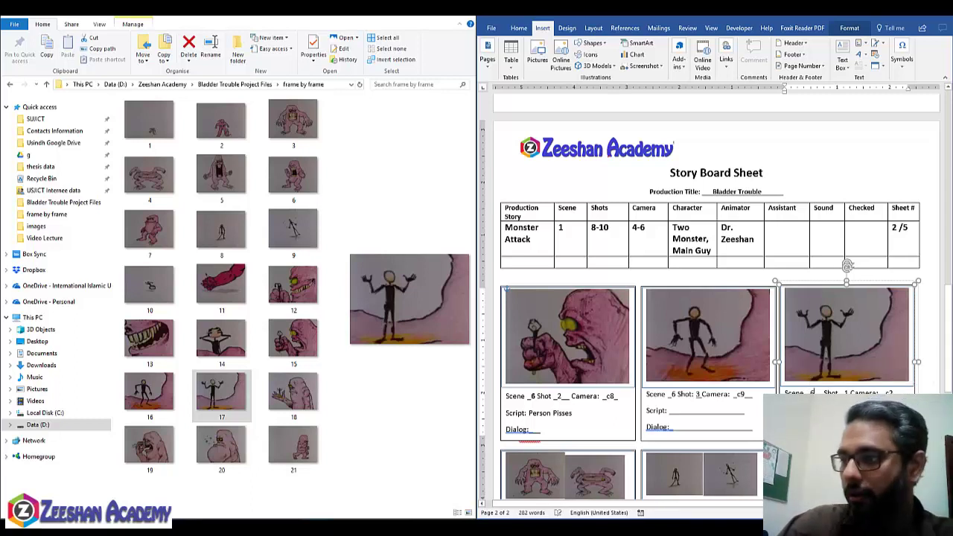
pyautogui.doubleClick(846, 392)
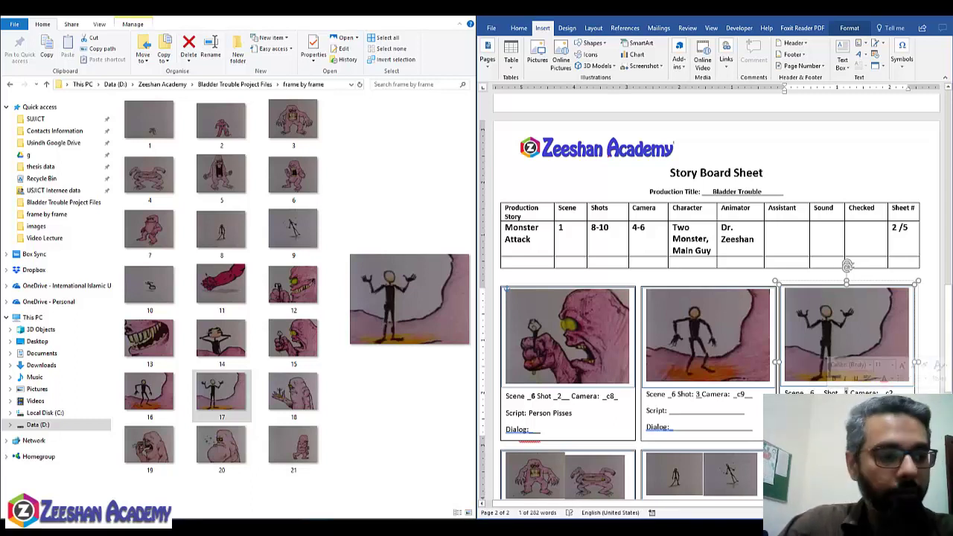
pyautogui.write('4')
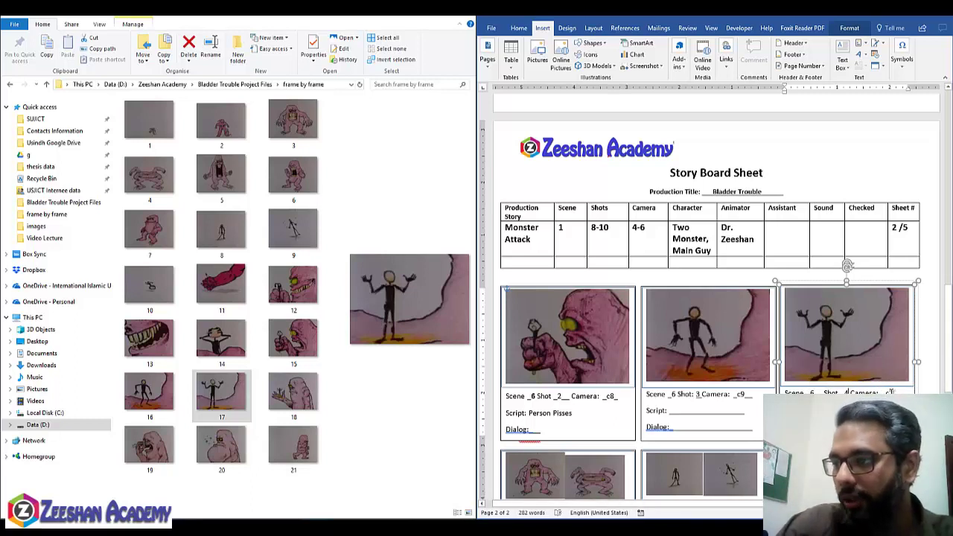
pyautogui.doubleClick(892, 392)
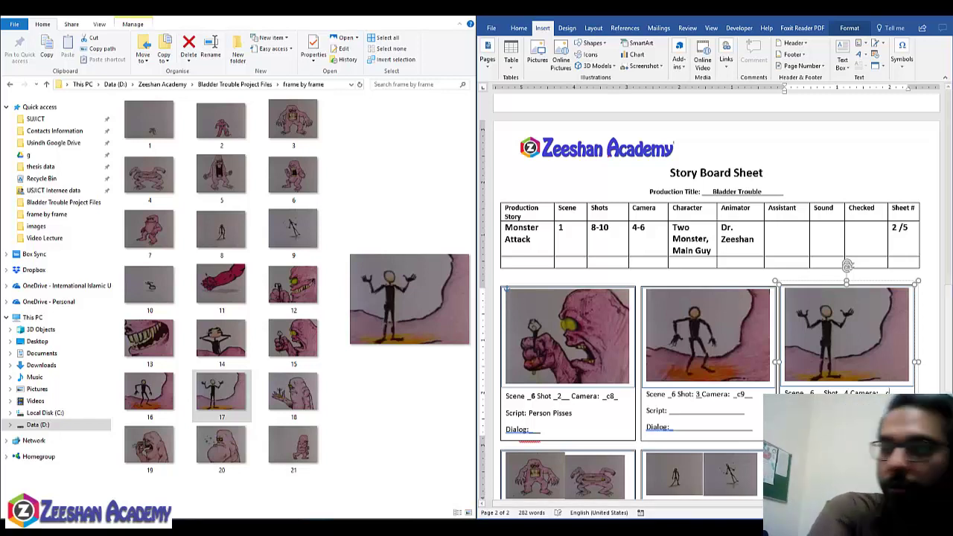
pyautogui.write('c10')
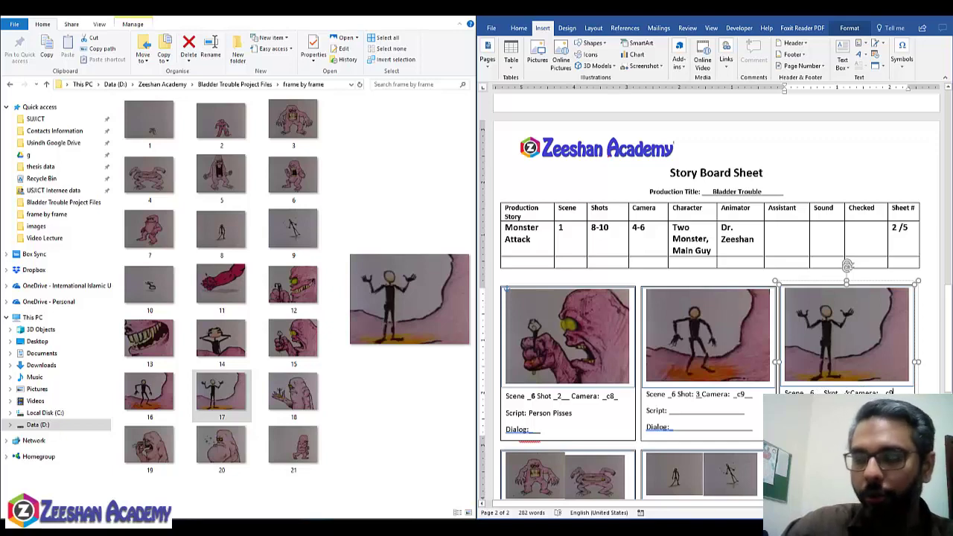
# Clear the four old pictures from the lower-left panel and place frame 18 there
pyautogui.scroll(-1, 559, 343)
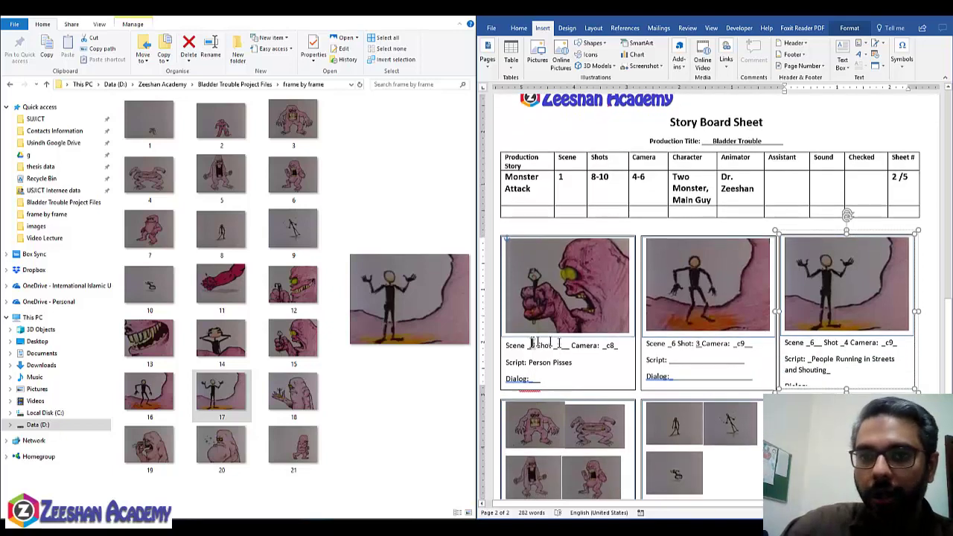
pyautogui.scroll(-1, 587, 365)
pyautogui.click(587, 407)
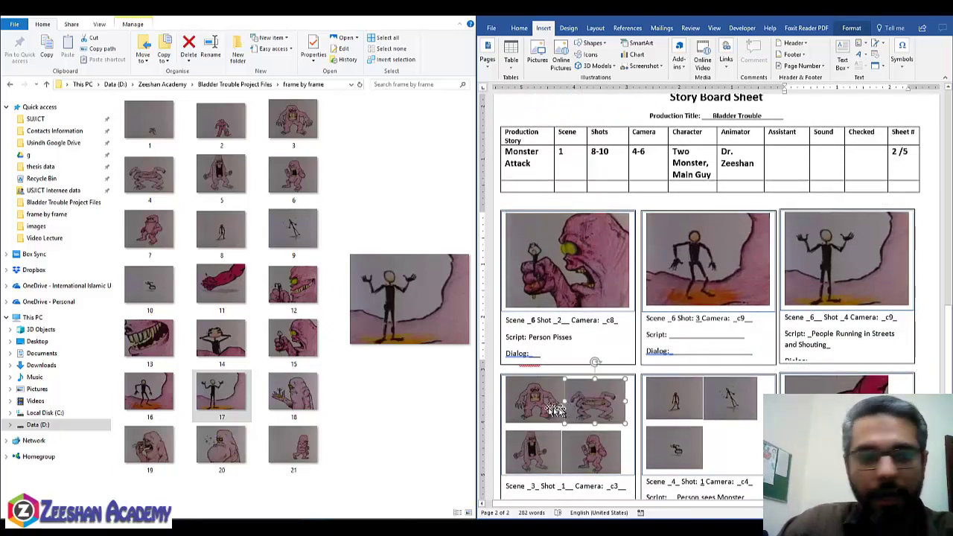
pyautogui.press('Delete')
pyautogui.click(555, 409)
pyautogui.press('Delete')
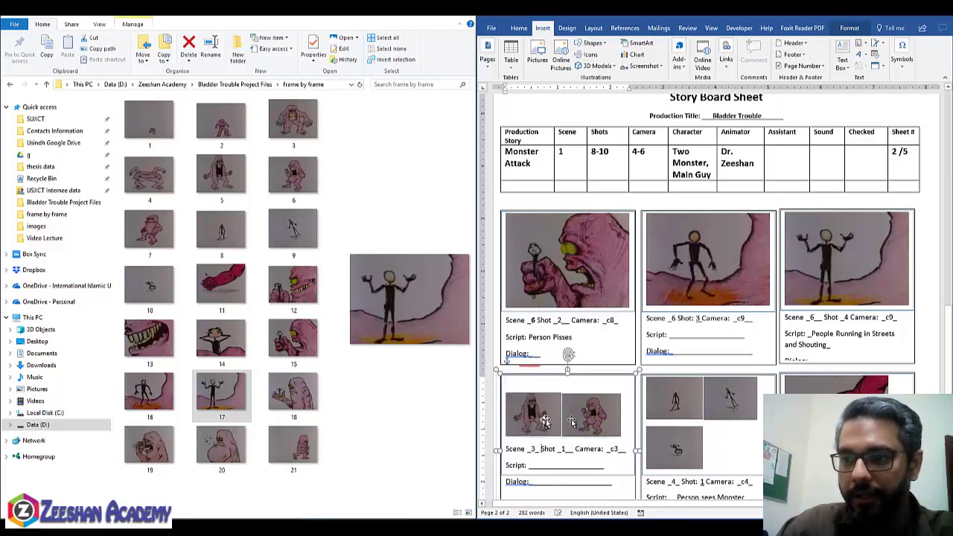
pyautogui.click(572, 417)
pyautogui.press('Delete')
pyautogui.click(552, 409)
pyautogui.press('Delete')
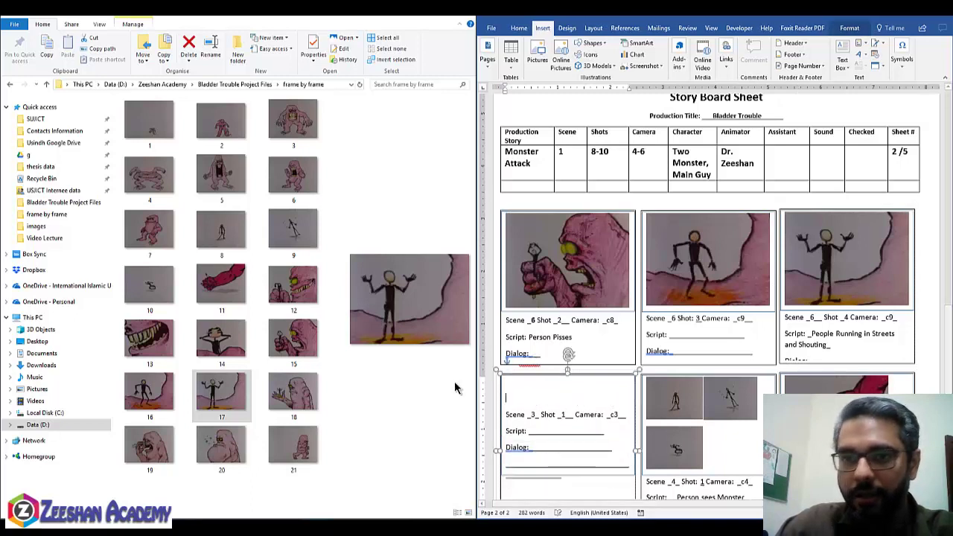
pyautogui.click(293, 341)
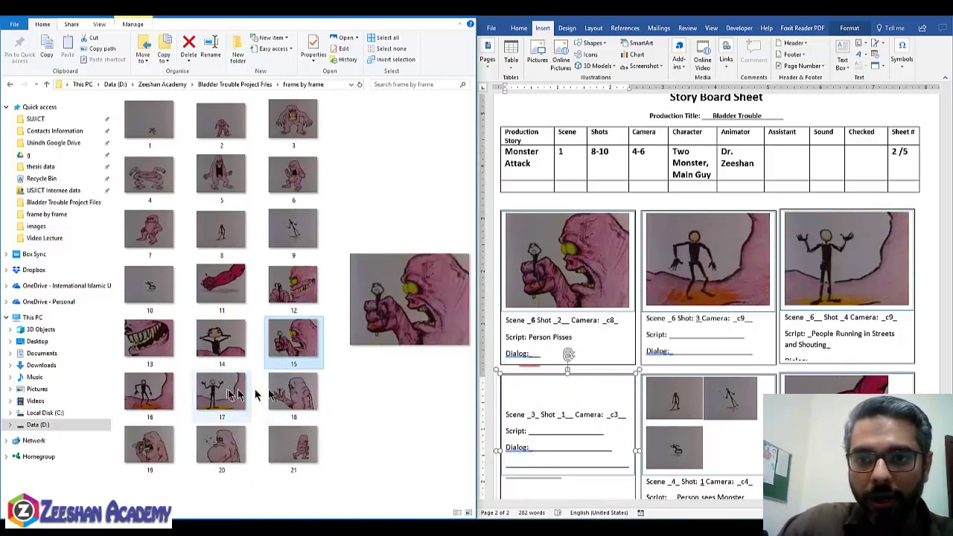
pyautogui.moveTo(287, 394)
pyautogui.mouseDown()
pyautogui.moveTo(426, 393)
pyautogui.moveTo(550, 415)
pyautogui.mouseUp()
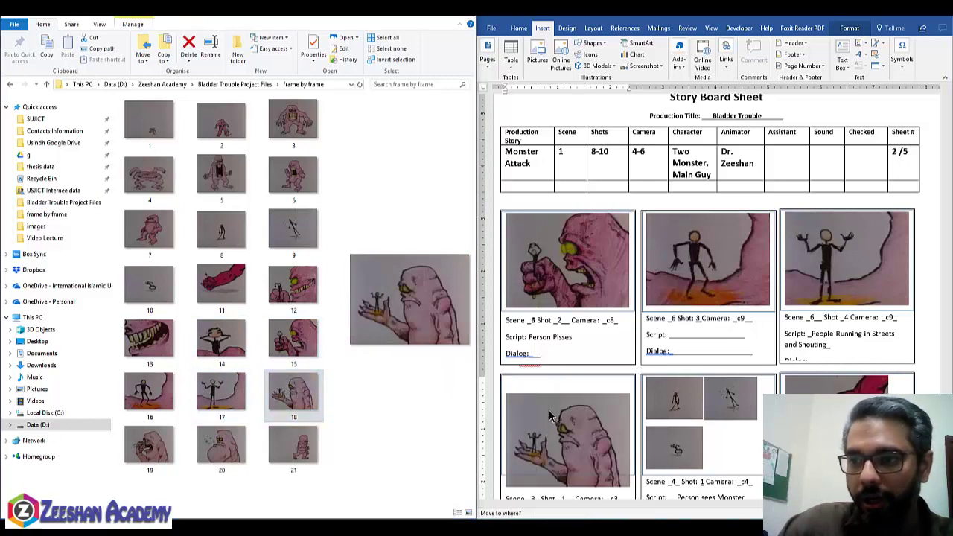
pyautogui.scroll(-2, 537, 384)
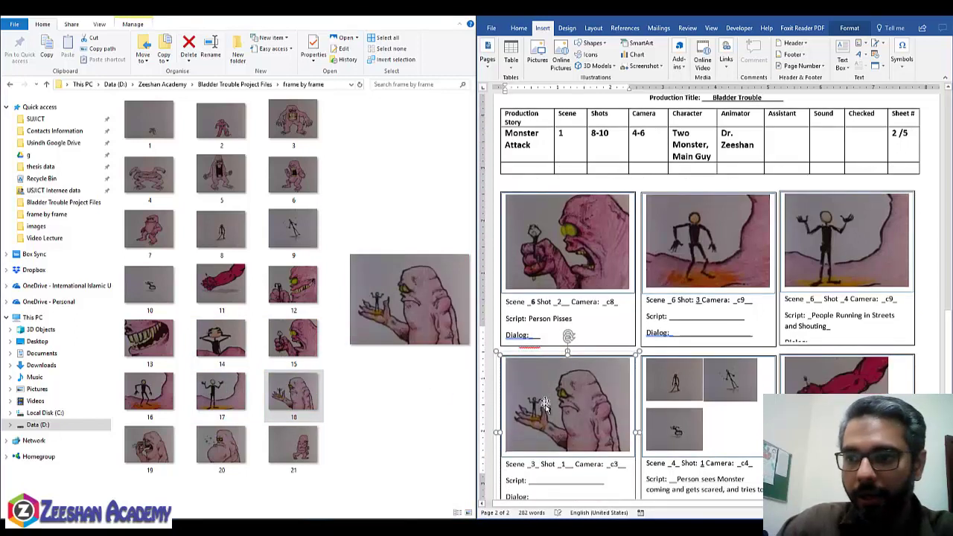
# Change the lower-left caption to Scene 7 with camera c10
pyautogui.doubleClick(533, 434)
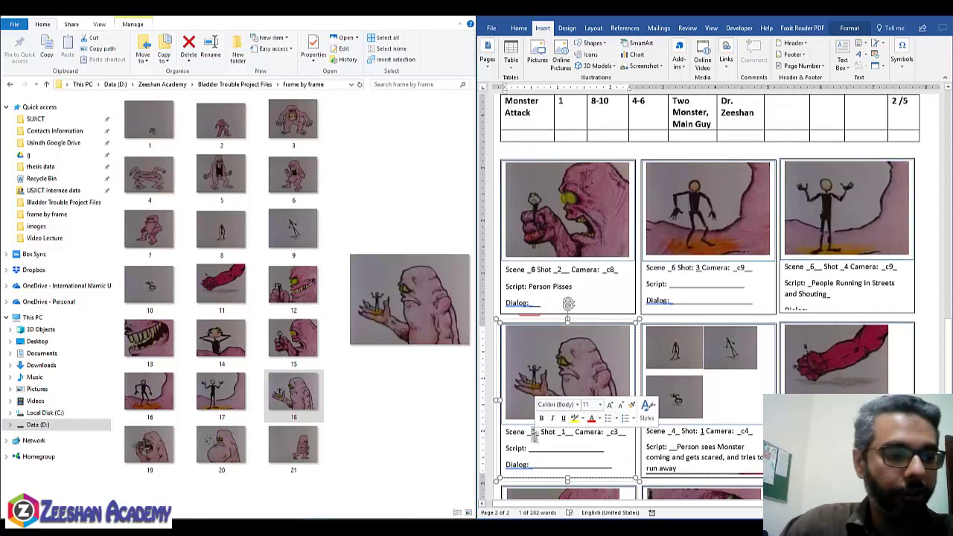
pyautogui.write('7')
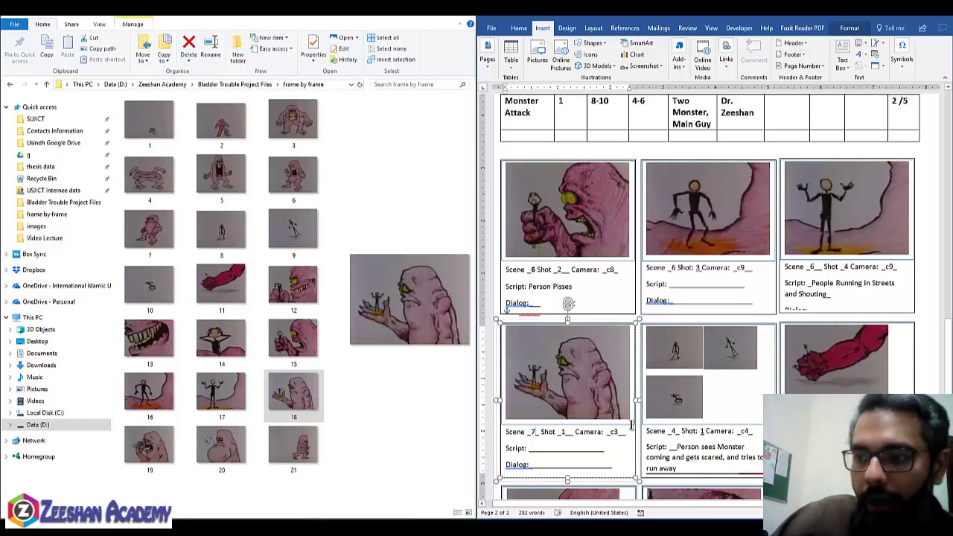
pyautogui.moveTo(613, 432); pyautogui.dragTo(618, 432)
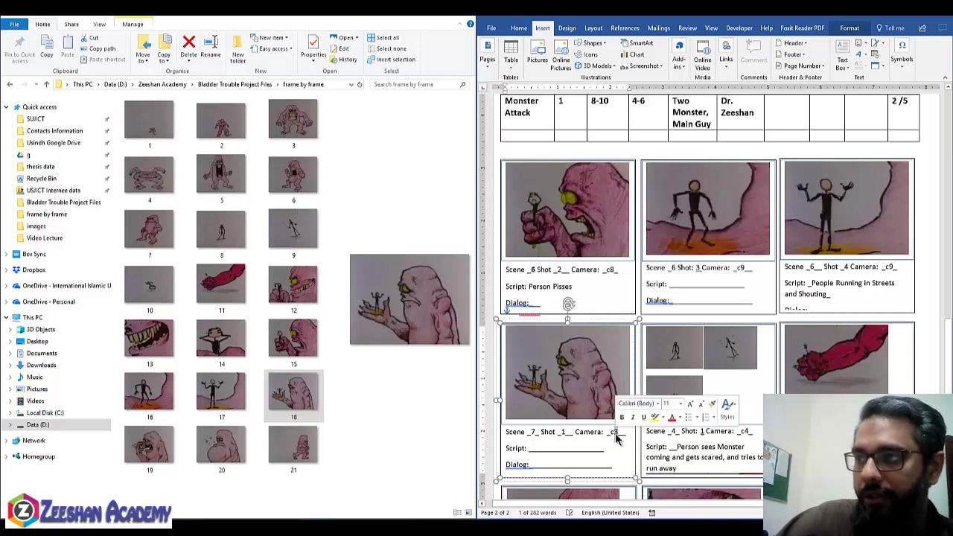
pyautogui.write('8')
pyautogui.press('BackSpace')
pyautogui.write('10_')
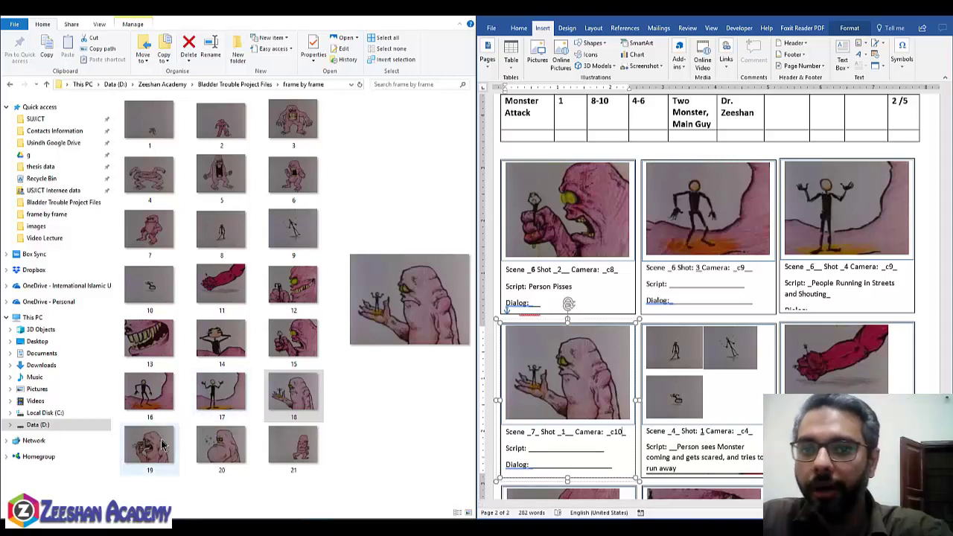
# Replace the Scene 4 panel's stick-figure pictures with frame 19, shrunk to fit
pyautogui.click(667, 359)
pyautogui.press('Delete')
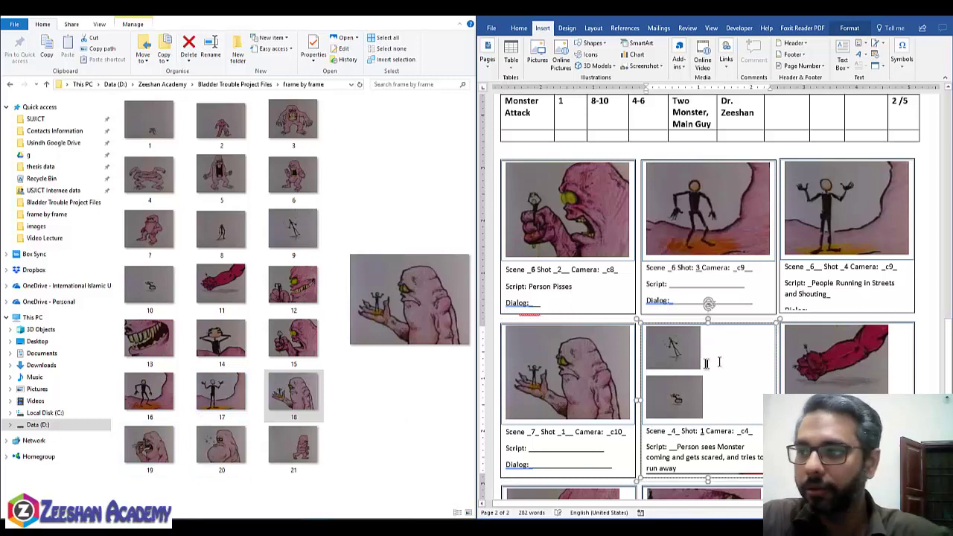
pyautogui.press('Delete')
pyautogui.click(686, 376)
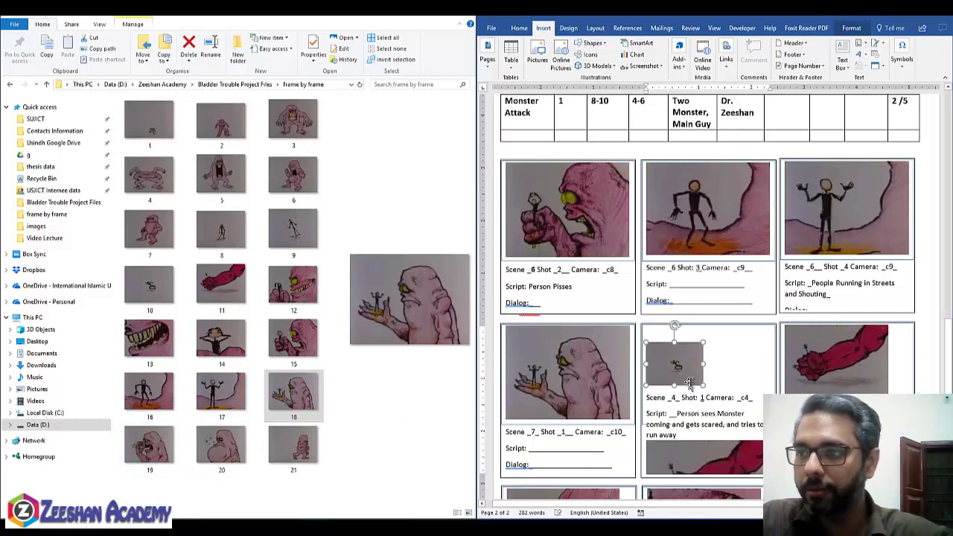
pyautogui.press('Delete')
pyautogui.moveTo(149, 447); pyautogui.dragTo(655, 345)
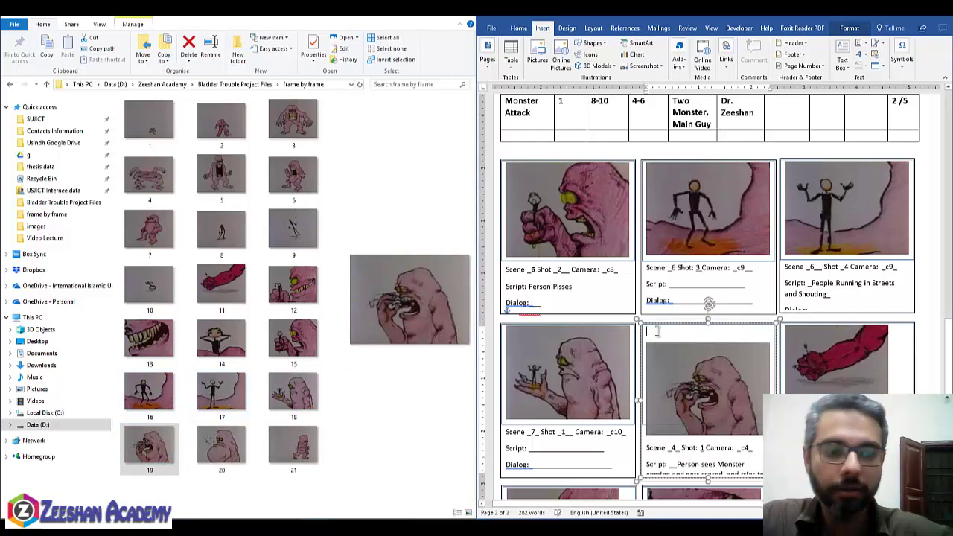
pyautogui.moveTo(656, 344); pyautogui.dragTo(687, 354)
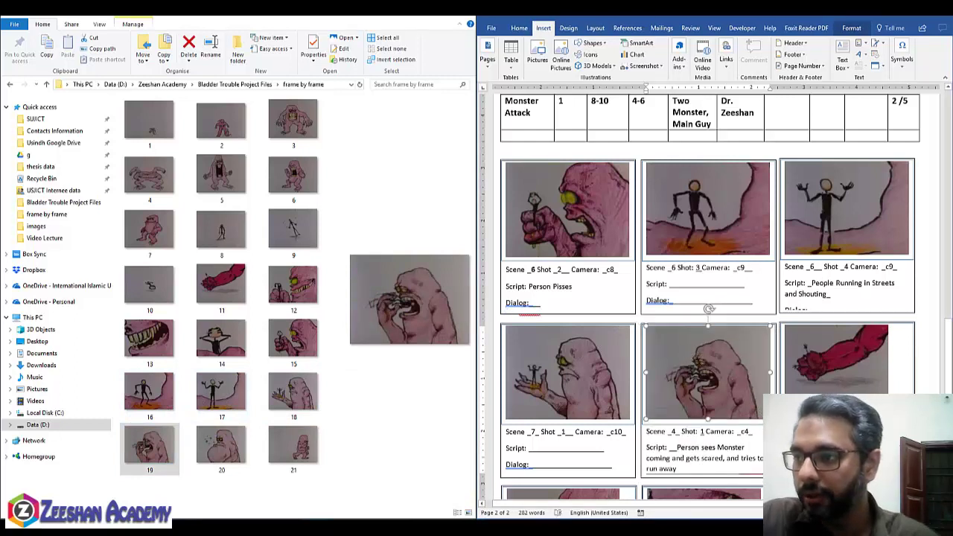
pyautogui.moveTo(779, 477)
pyautogui.mouseDown()
pyautogui.moveTo(758, 409)
pyautogui.moveTo(765, 416)
pyautogui.mouseUp()
# Replace the red-arm picture in the second-row right panel with frame 20
pyautogui.click(859, 371)
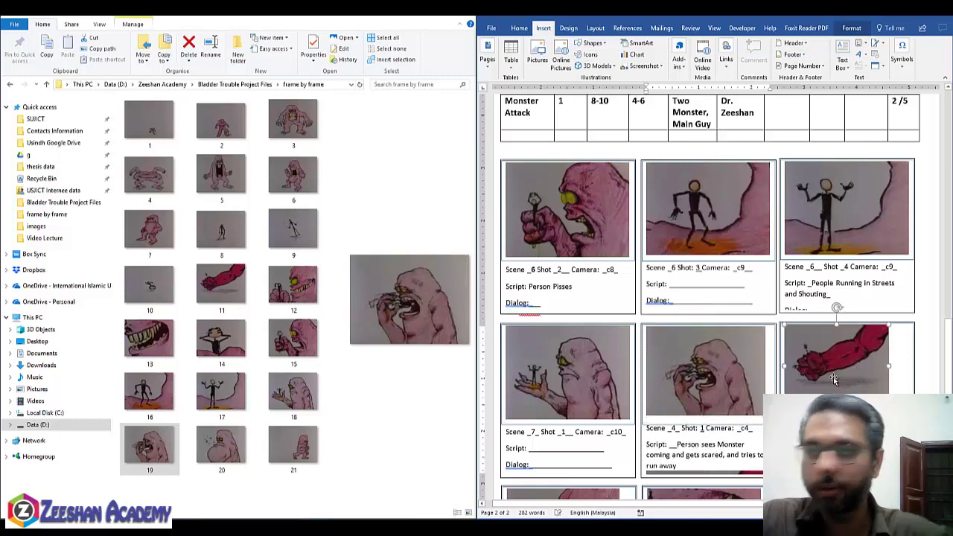
pyautogui.press('Delete')
pyautogui.moveTo(222, 446); pyautogui.dragTo(809, 369)
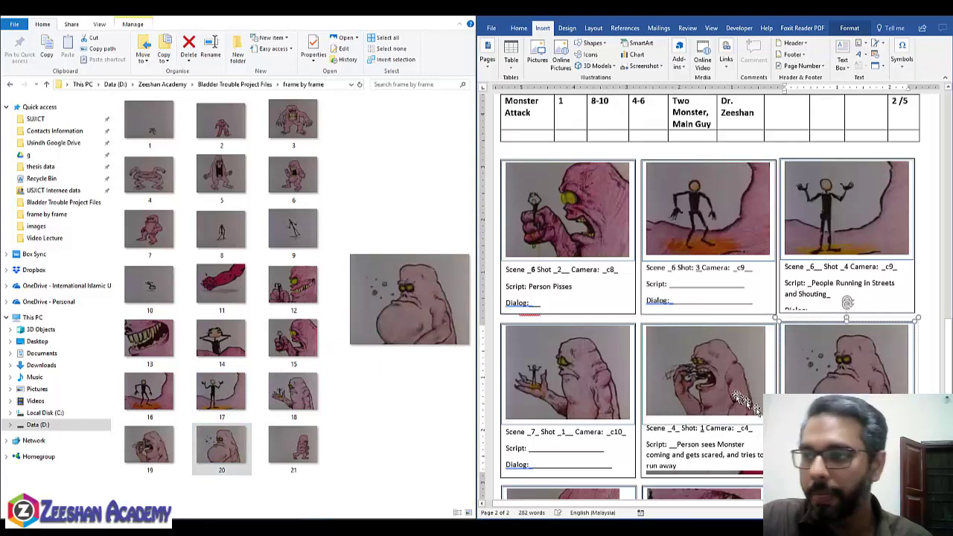
pyautogui.scroll(-3, 561, 406)
pyautogui.scroll(-1, 560, 406)
# Put frame 21 in the third-row first panel and delete the middle panel's teeth picture
pyautogui.click(560, 408)
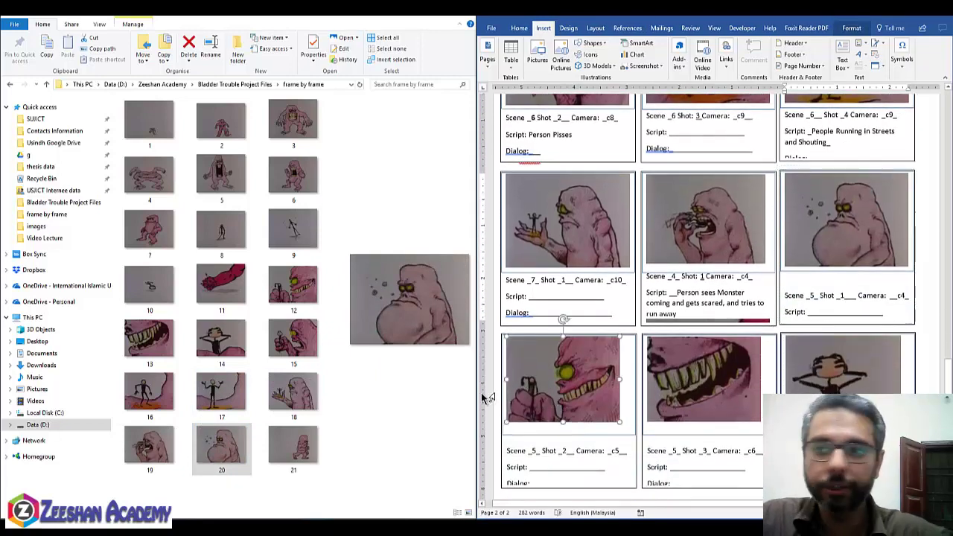
pyautogui.press('Delete')
pyautogui.click(310, 449)
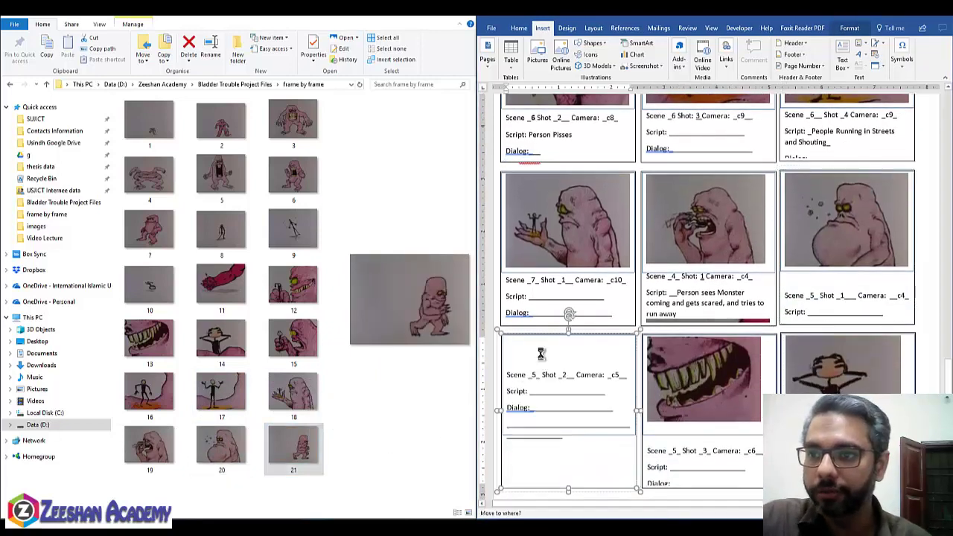
pyautogui.moveTo(309, 449); pyautogui.dragTo(545, 357)
pyautogui.click(730, 380)
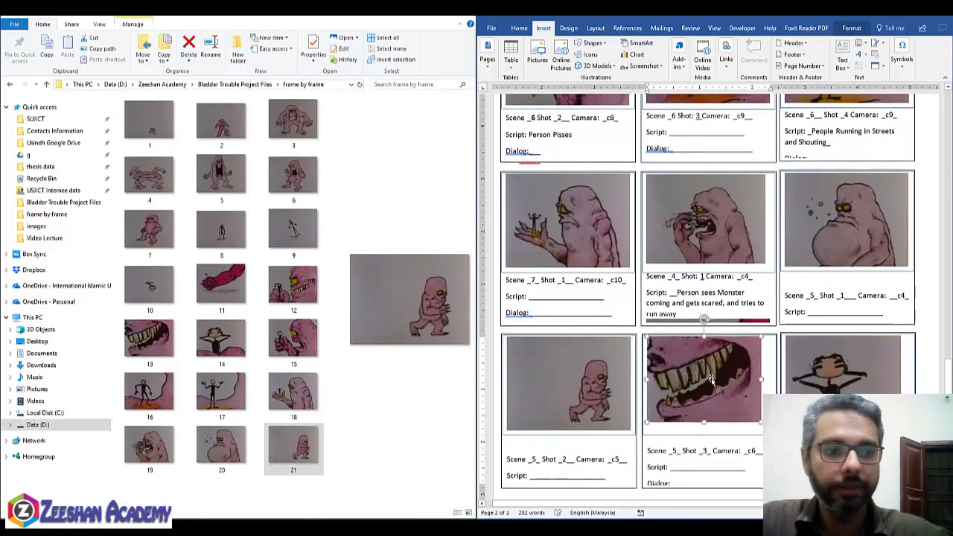
pyautogui.press('Delete')
pyautogui.click(842, 378)
# Delete the third-row right picture and both empty third-row captions, then remove blank lines above captions
pyautogui.press('Delete')
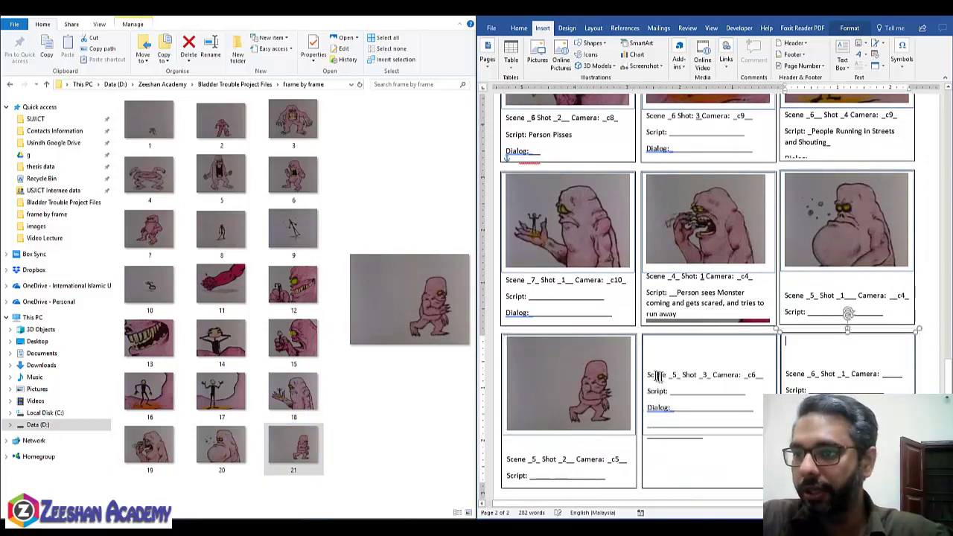
pyautogui.moveTo(647, 372); pyautogui.dragTo(697, 440)
pyautogui.press('Delete')
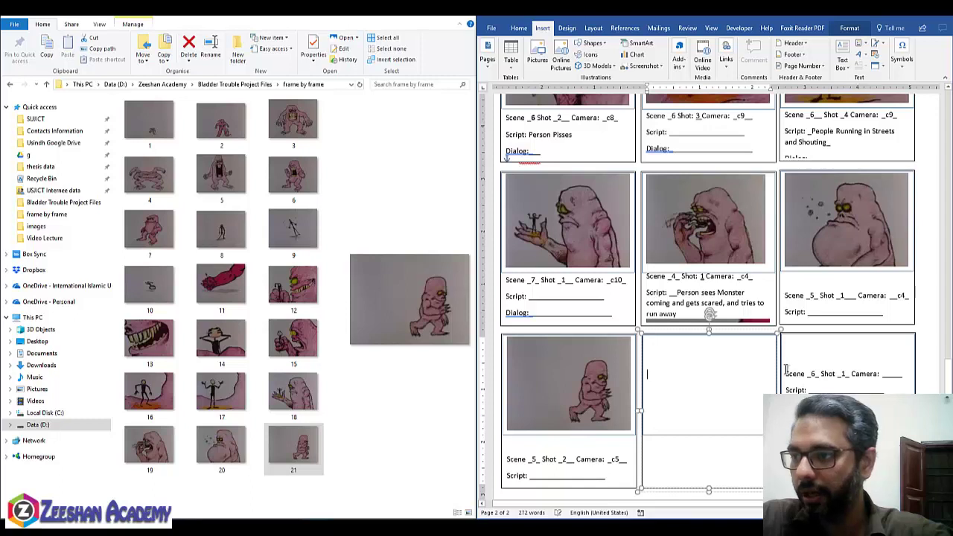
pyautogui.moveTo(786, 373); pyautogui.dragTo(876, 439)
pyautogui.press('Delete')
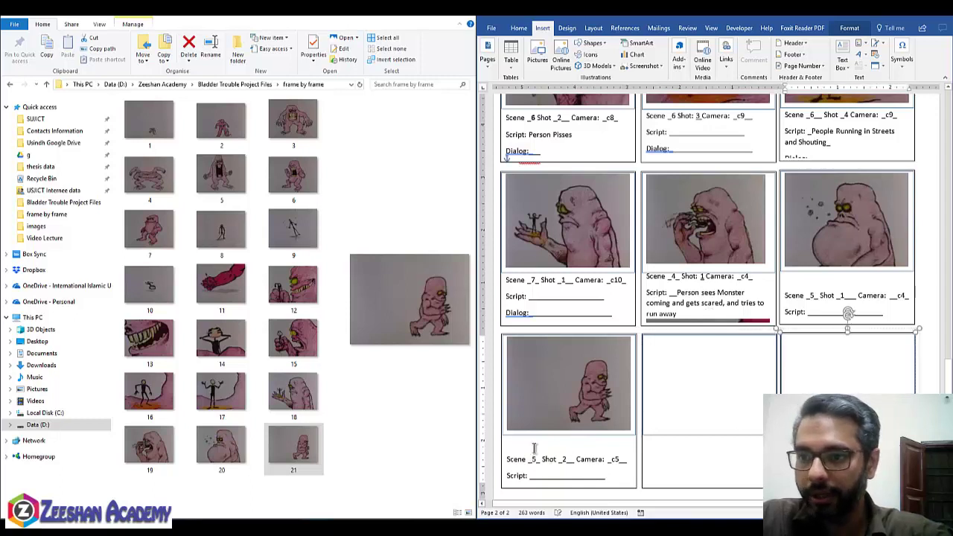
pyautogui.click(543, 460)
pyautogui.press('BackSpace')
pyautogui.click(803, 283)
pyautogui.press('BackSpace')
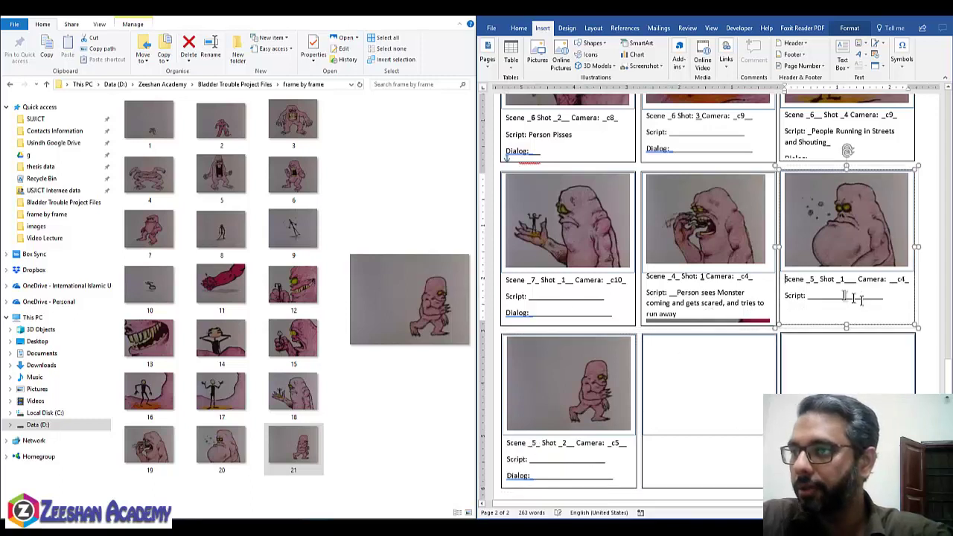
# Renumber the second-row middle and right captions to Scene 7, Shot 2 and Scene 7, Shot 3
pyautogui.scroll(1, 692, 282)
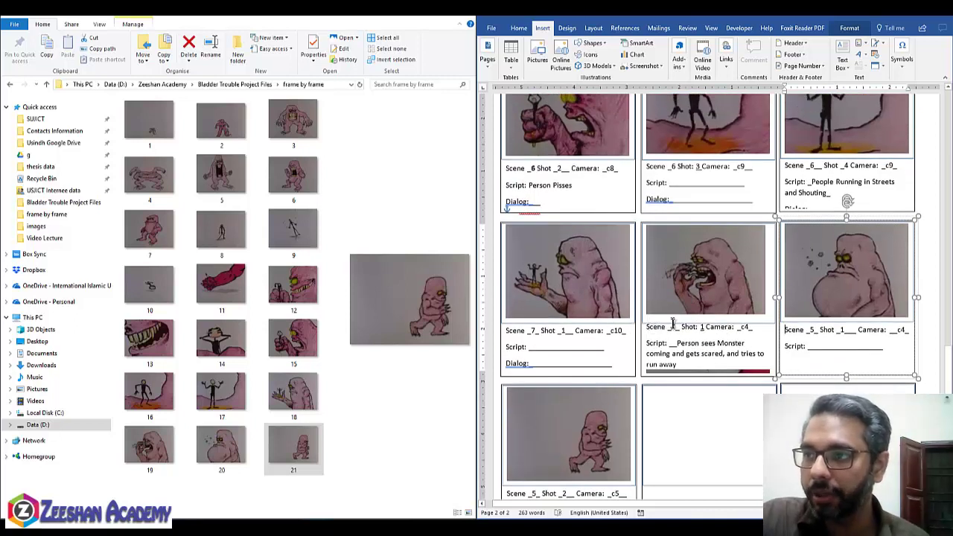
pyautogui.click(672, 327)
pyautogui.doubleClick(673, 326)
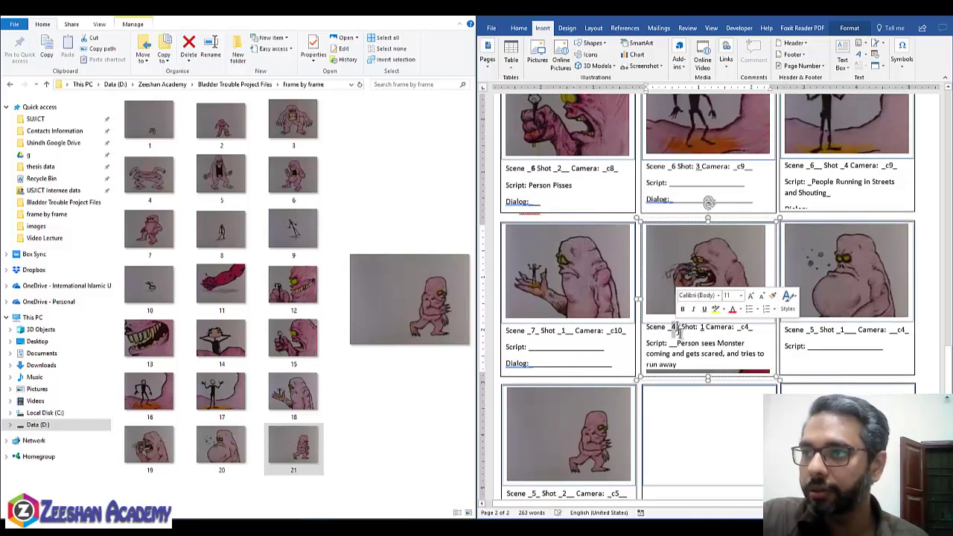
pyautogui.write('7')
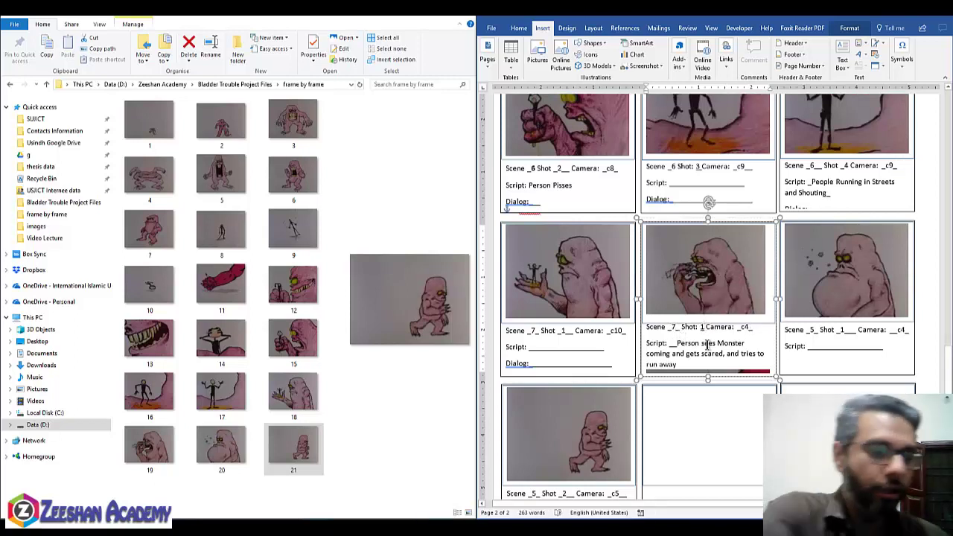
pyautogui.press('BackSpace')
pyautogui.write('2')
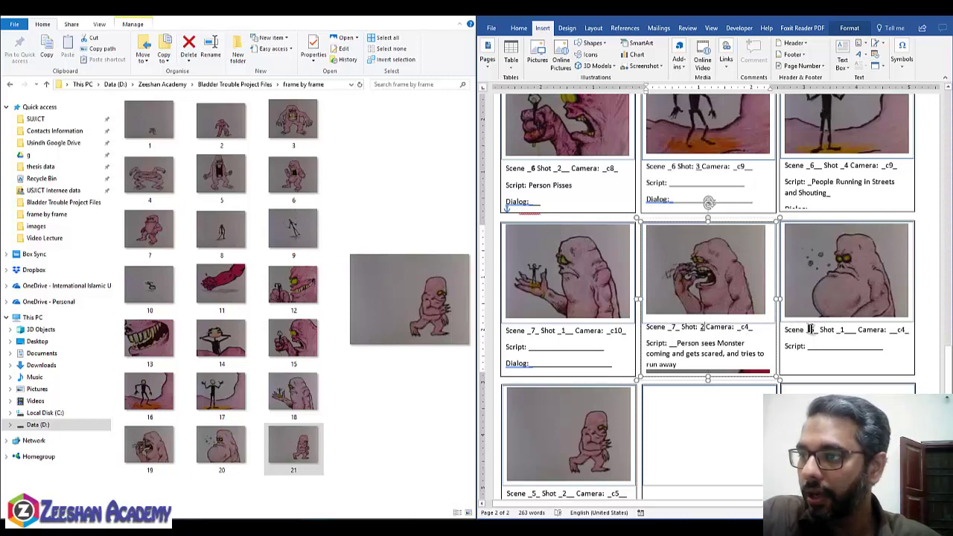
pyautogui.doubleClick(812, 329)
pyautogui.write('7')
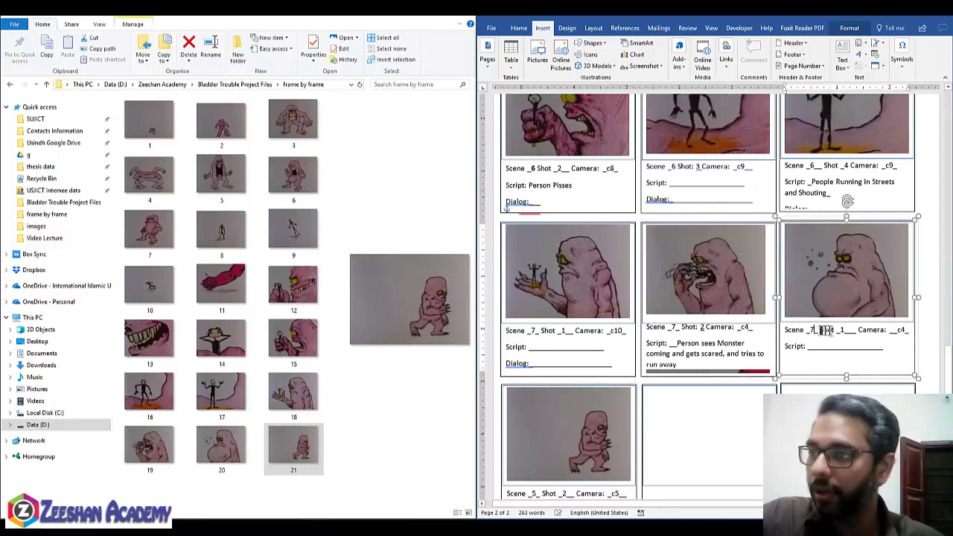
pyautogui.click(844, 331)
pyautogui.write('3')
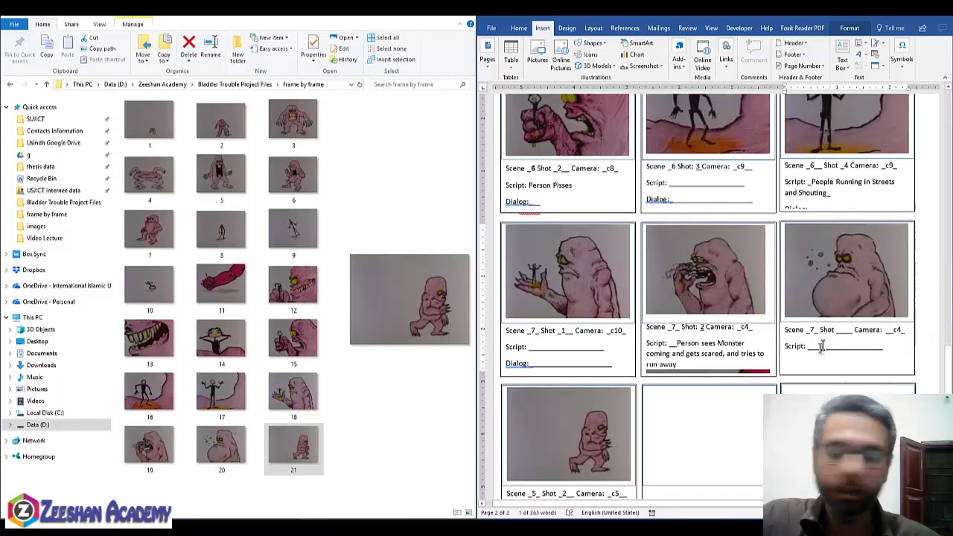
# Renumber the bottom-left caption to Scene 7, Shot 4
pyautogui.scroll(-1, 568, 417)
pyautogui.scroll(-2, 568, 417)
pyautogui.doubleClick(532, 445)
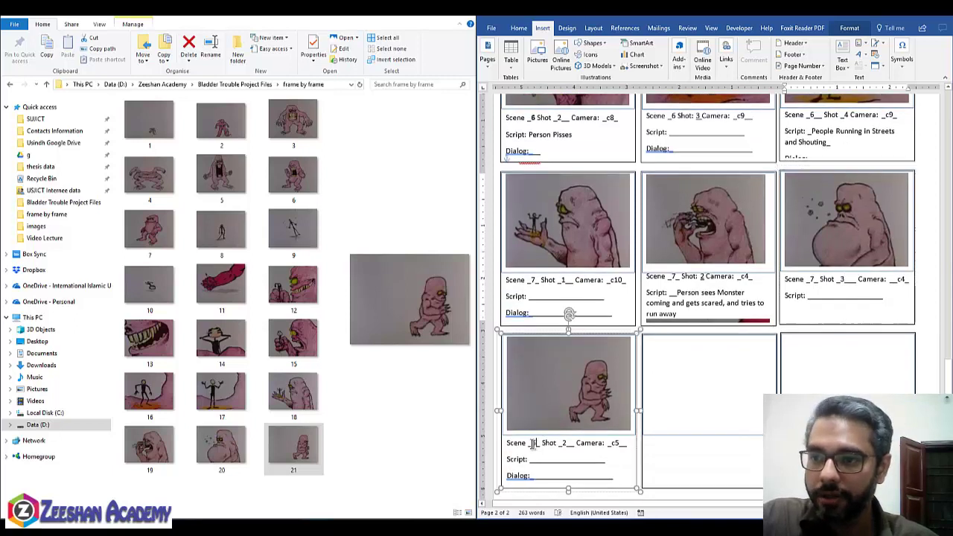
pyautogui.write('7')
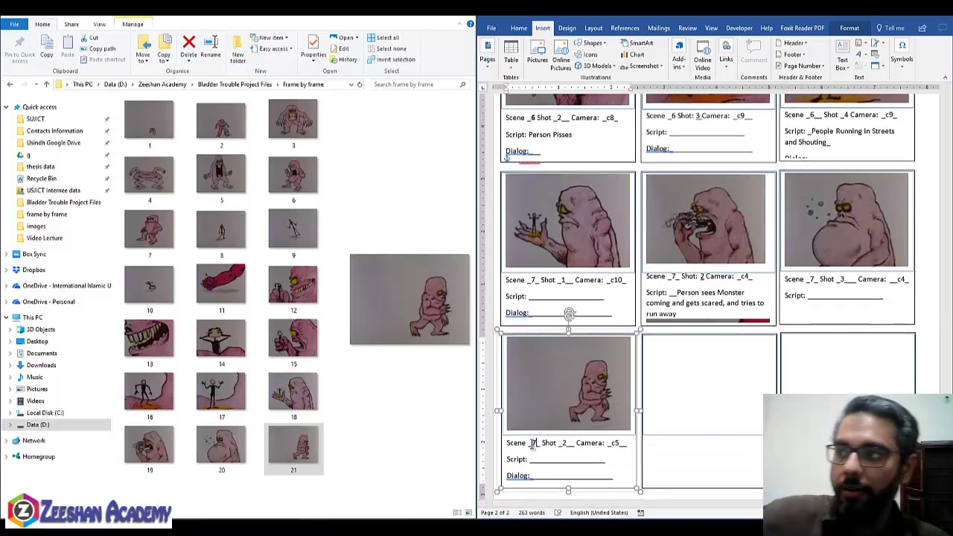
pyautogui.doubleClick(569, 443)
pyautogui.write('5')
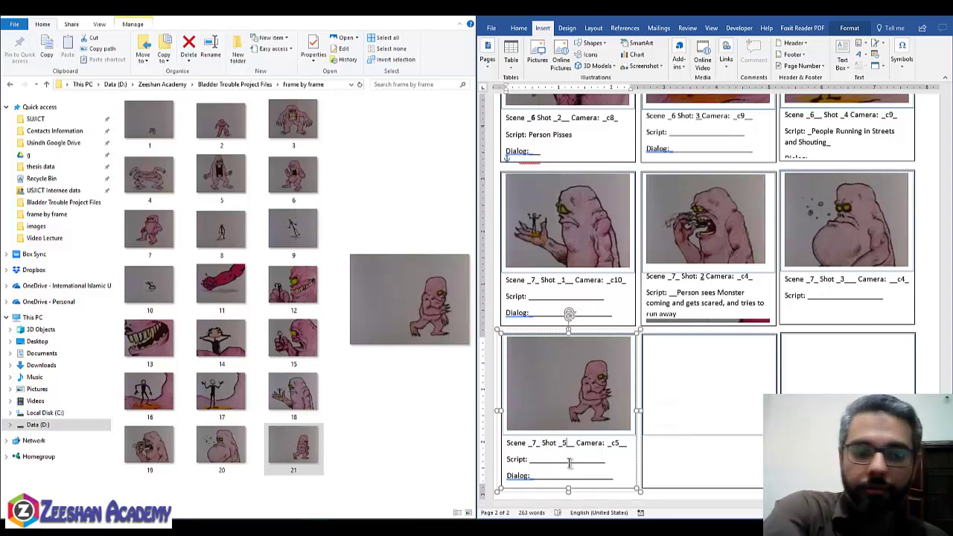
pyautogui.press('BackSpace')
pyautogui.write('4')
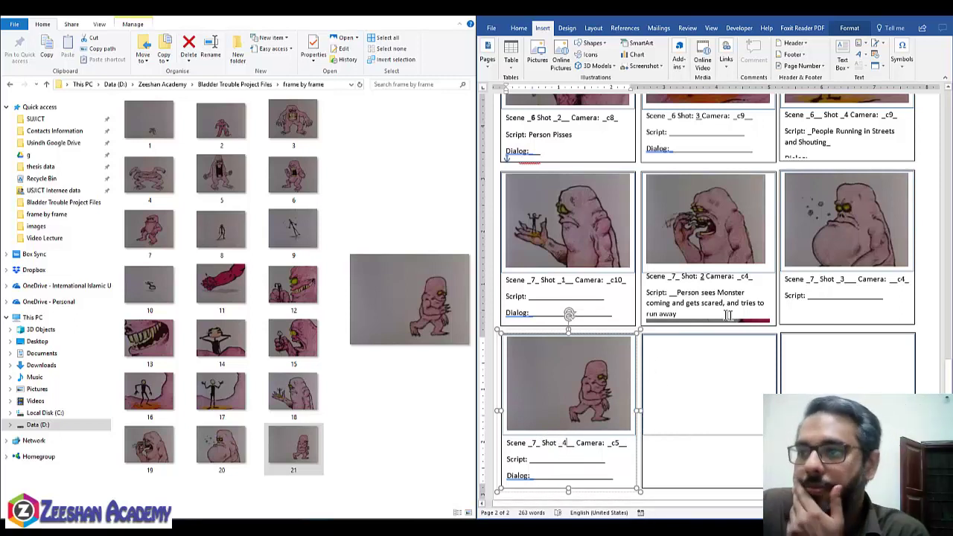
pyautogui.scroll(1, 722, 313)
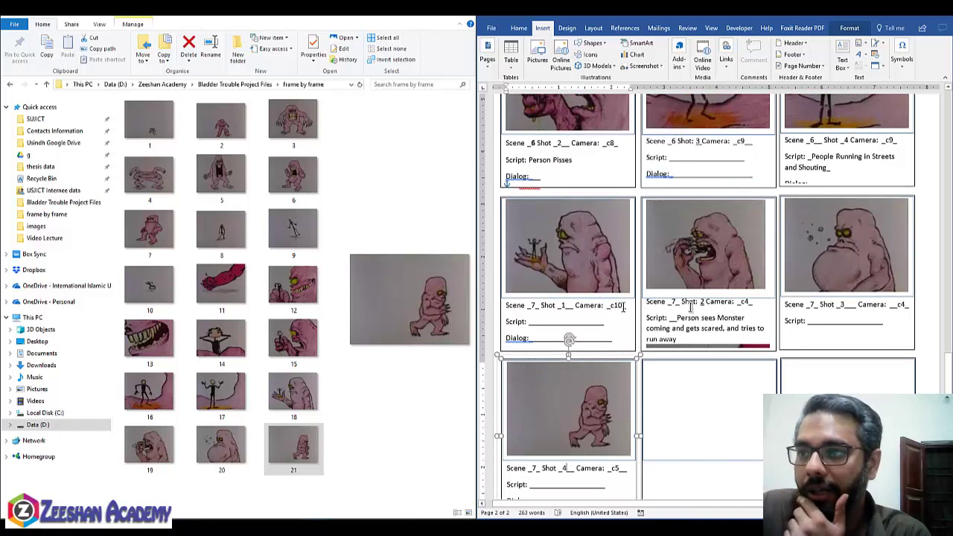
# Change the camera numbers of Scene 7 Shots 2 and 3 to c10, keeping Script on its own line
pyautogui.click(751, 301)
pyautogui.press('BackSpace')
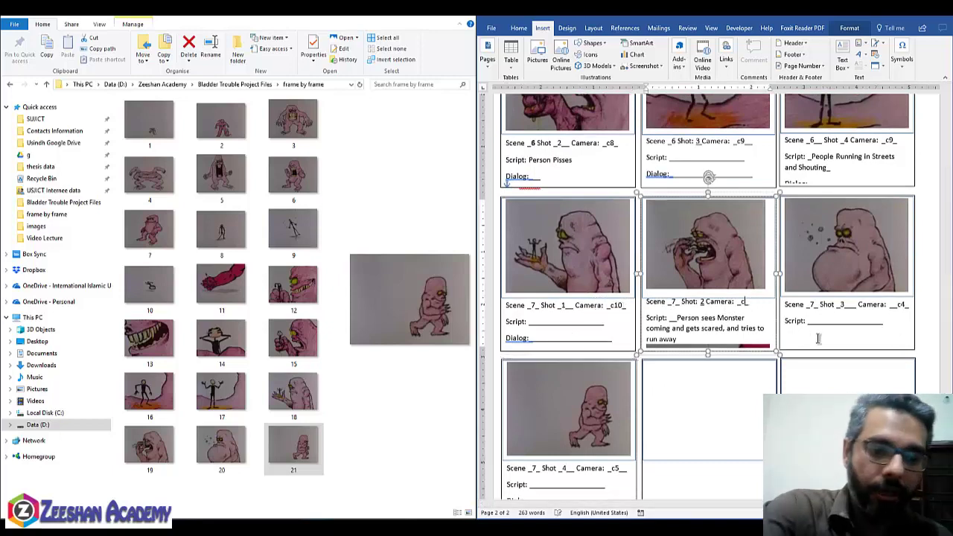
pyautogui.write('10')
pyautogui.press('Delete')
pyautogui.press('Delete')
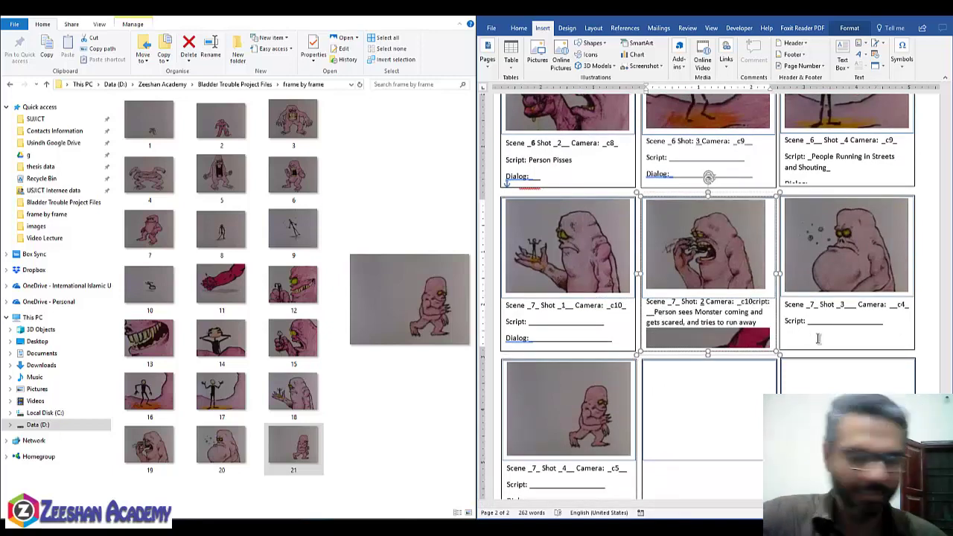
pyautogui.hotkey('ctrl', 'z')
pyautogui.hotkey('ctrl', 'z')
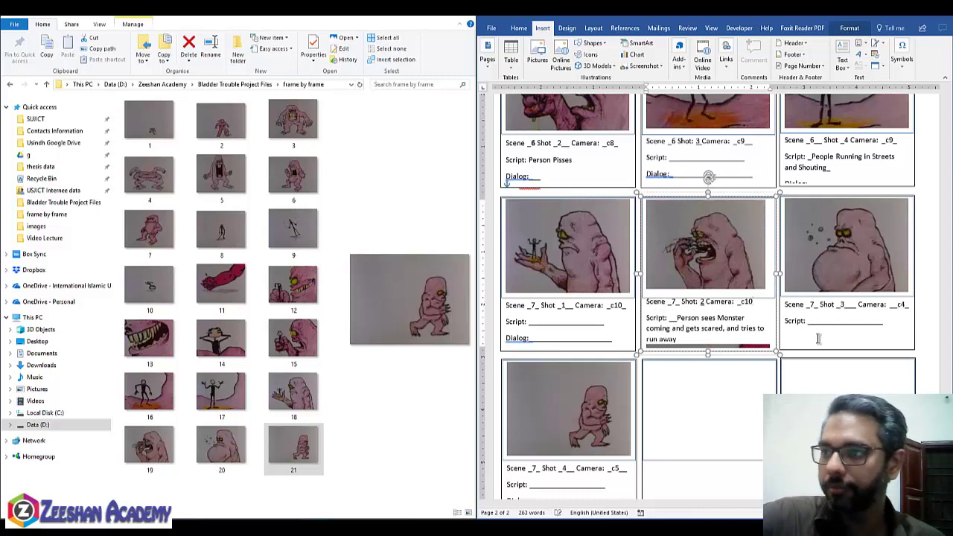
pyautogui.click(900, 306)
pyautogui.write('c4')
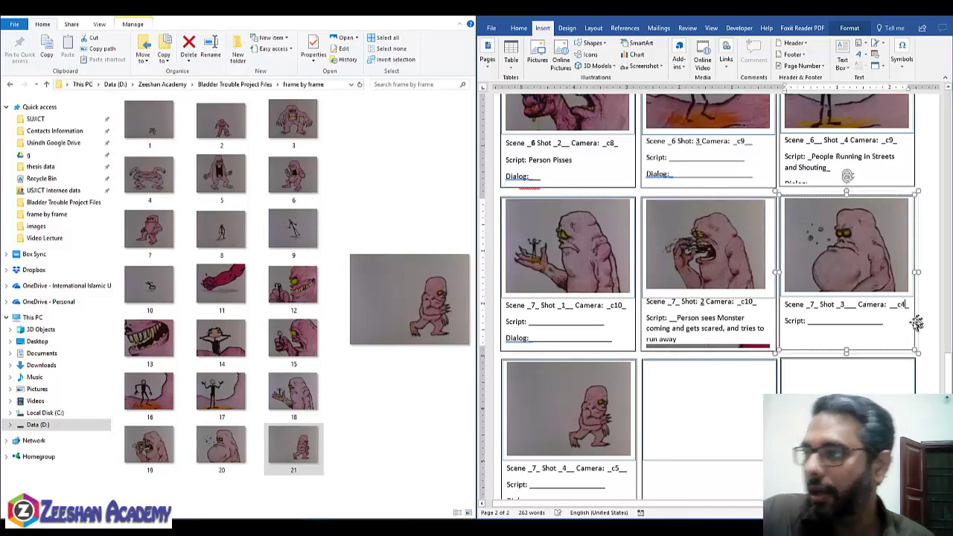
pyautogui.press('BackSpace')
pyautogui.write('10')
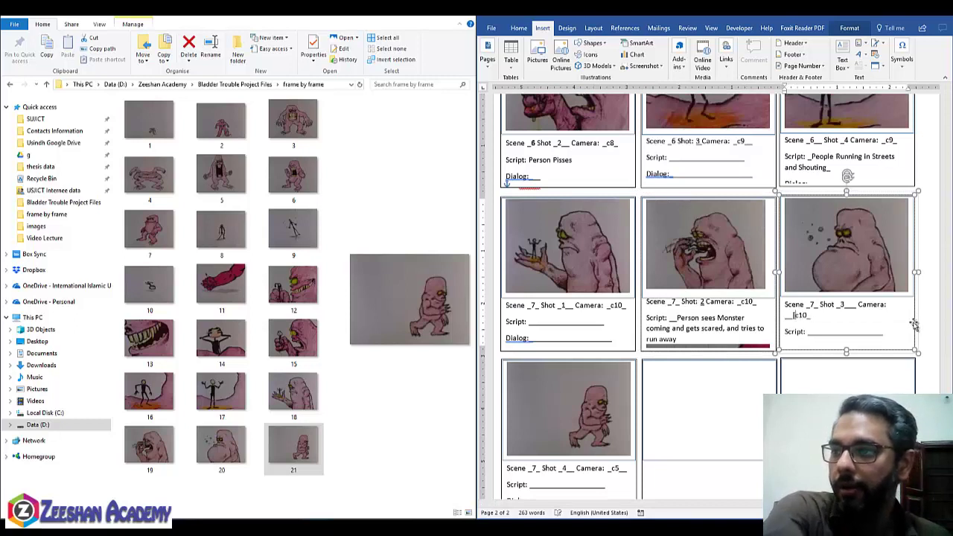
pyautogui.press('BackSpace')
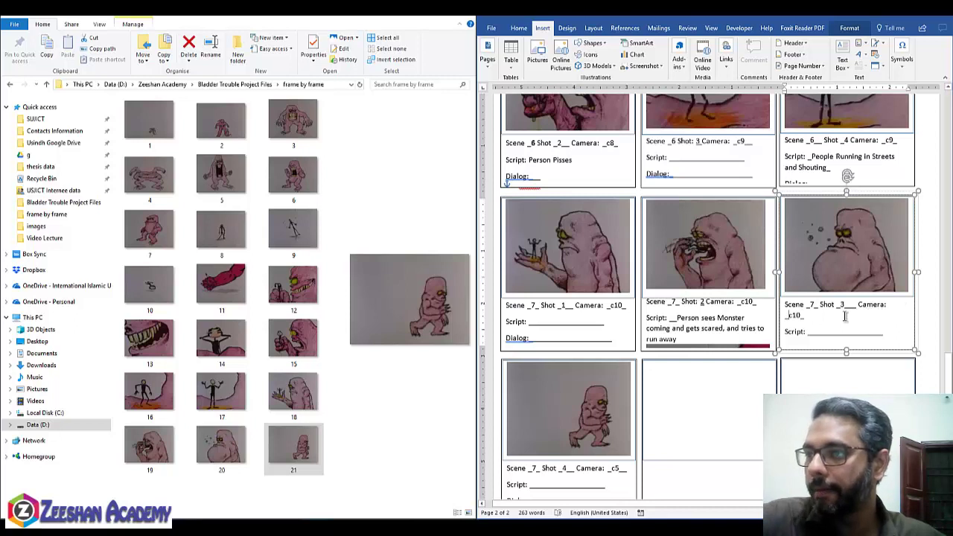
pyautogui.press('BackSpace')
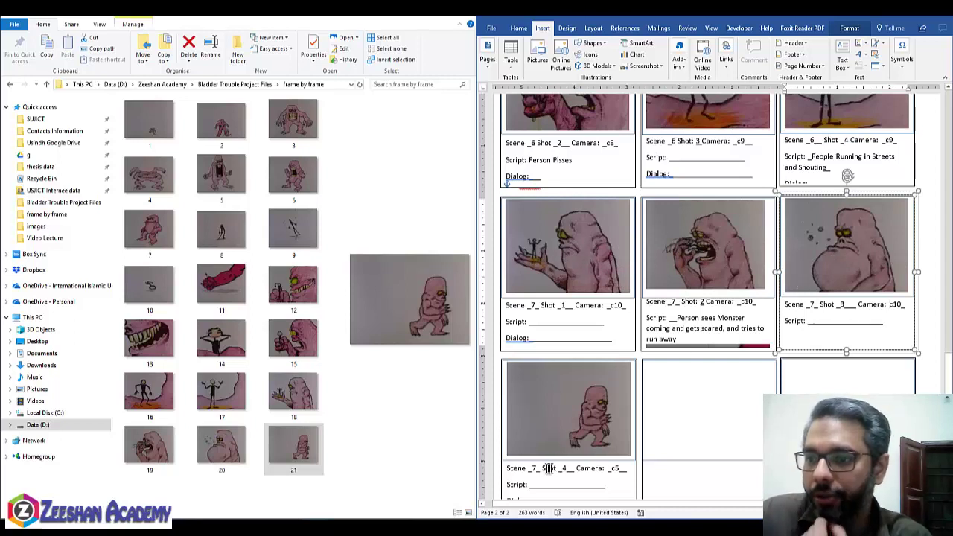
# Change Scene 7 Shot 4's camera number to c11 and select the empty last-row middle panel
pyautogui.click(616, 468)
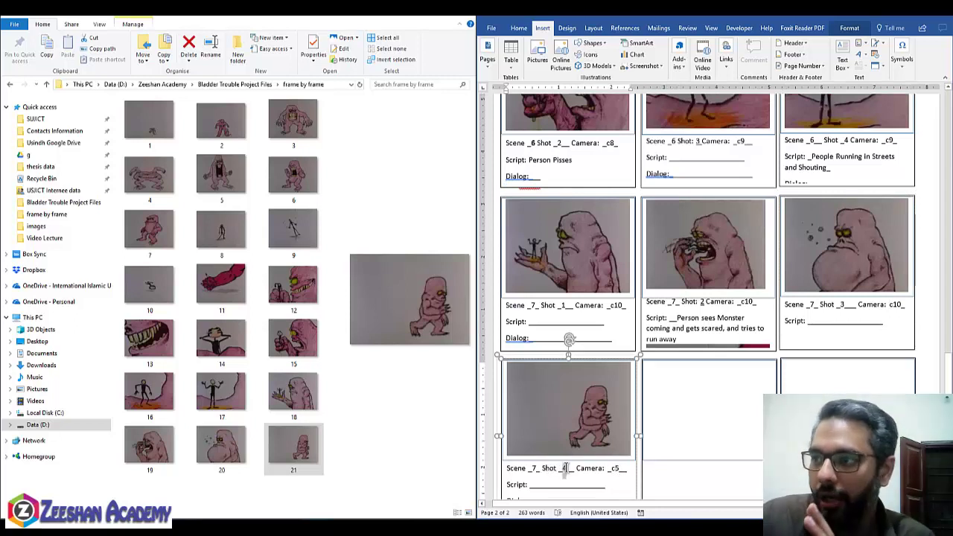
pyautogui.doubleClick(564, 468)
pyautogui.click(618, 469)
pyautogui.press('BackSpace')
pyautogui.write('5')
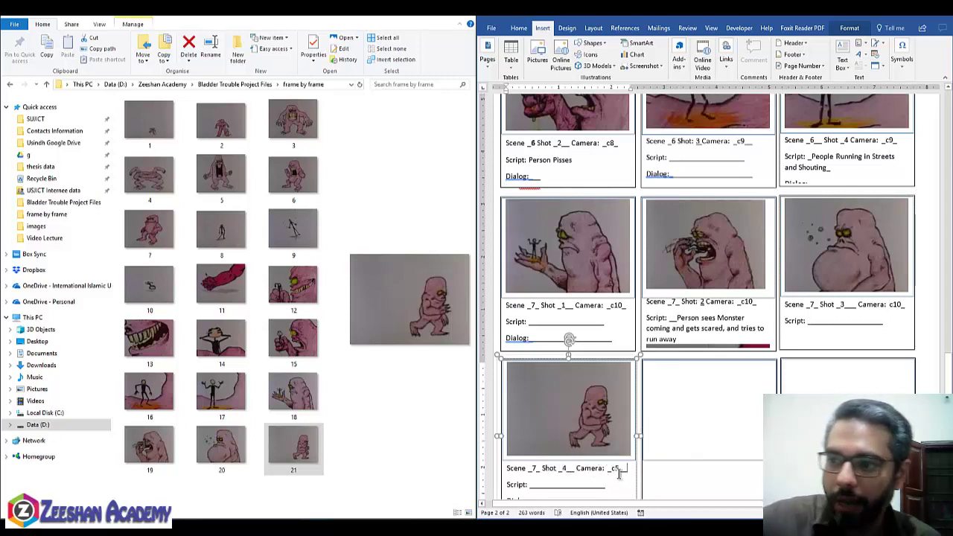
pyautogui.press('BackSpace')
pyautogui.write('11')
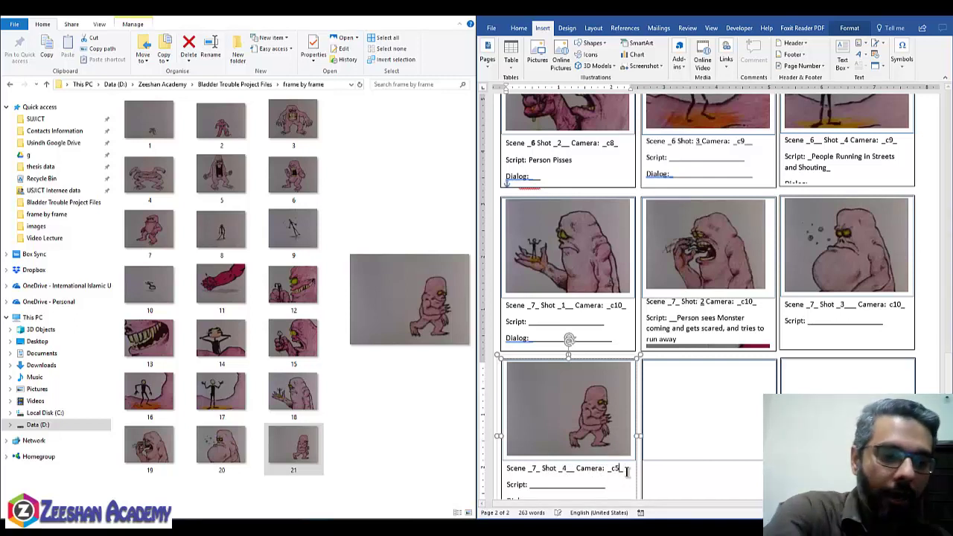
pyautogui.write('_')
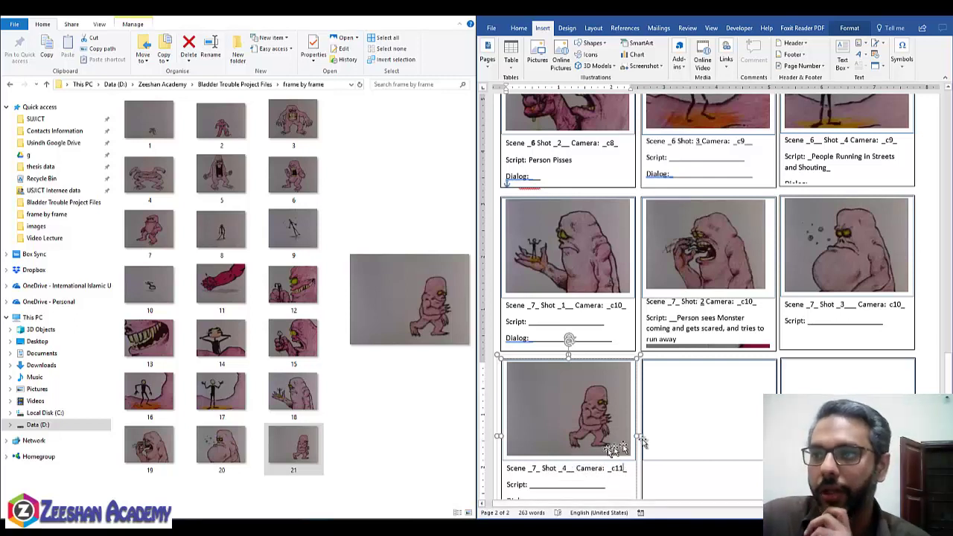
pyautogui.click(756, 350)
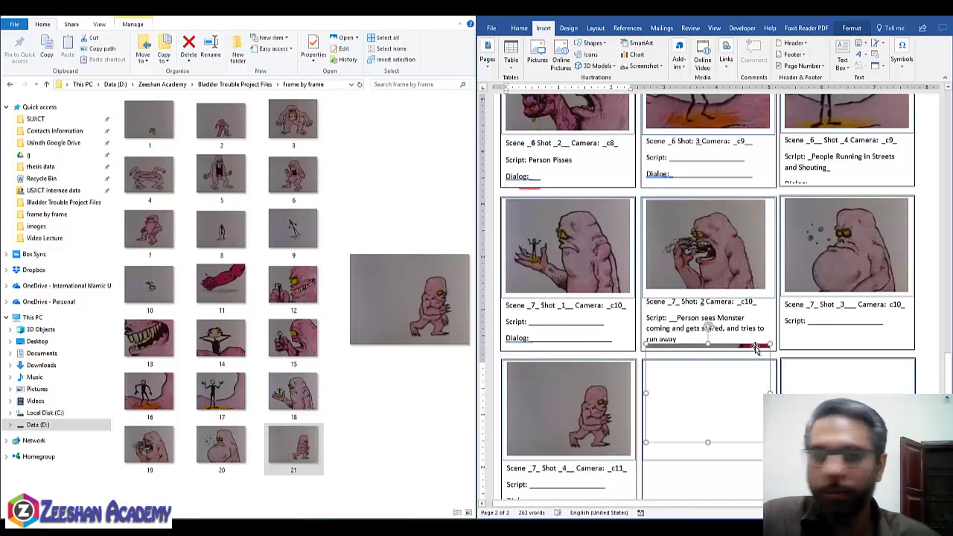
pyautogui.moveTo(756, 349); pyautogui.dragTo(748, 346)
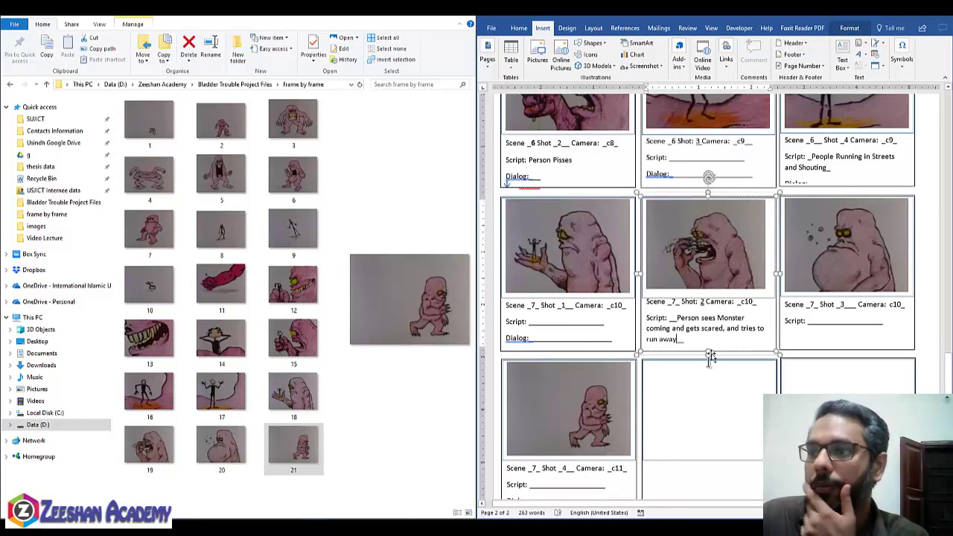
# Scroll back up through the storyboard to the top of page one
pyautogui.scroll(-1, 681, 378)
pyautogui.scroll(2, 678, 418)
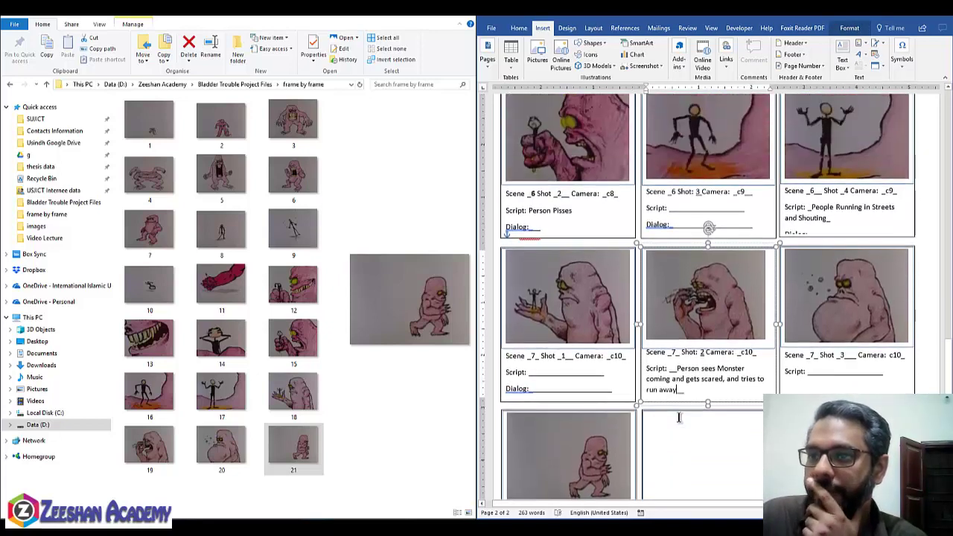
pyautogui.scroll(2, 633, 376)
pyautogui.scroll(2, 684, 364)
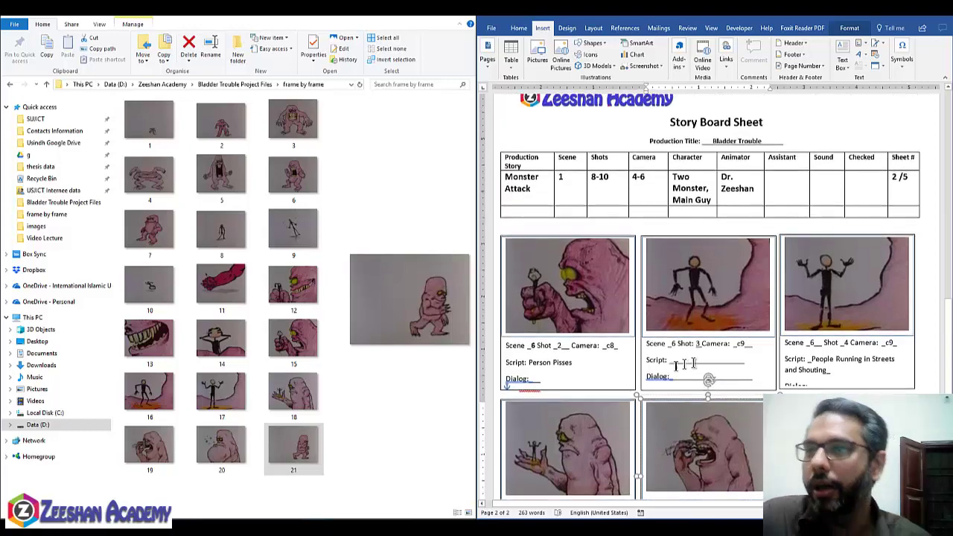
pyautogui.scroll(2, 740, 356)
pyautogui.scroll(2, 739, 356)
pyautogui.scroll(3, 740, 356)
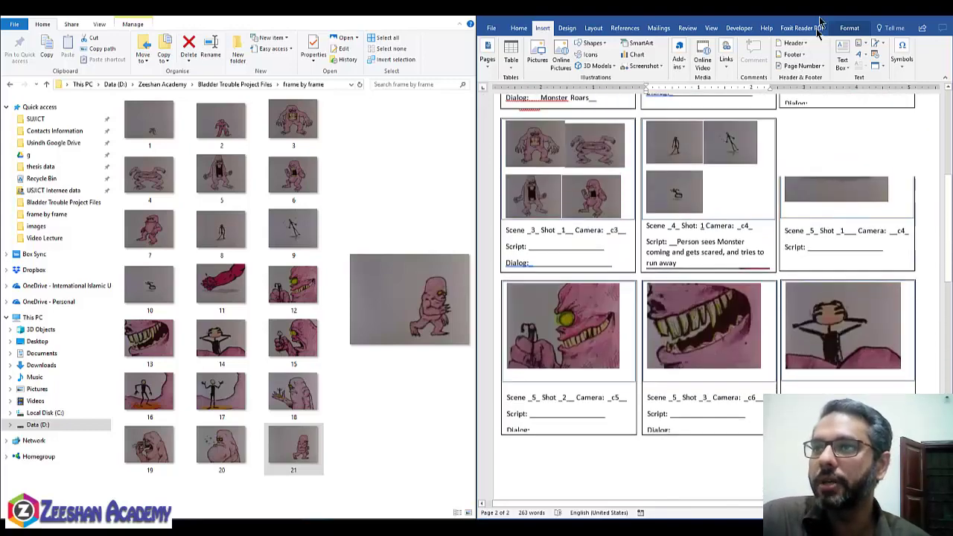
pyautogui.scroll(1, 740, 356)
# Maximize Word to review both storyboard pages, then go to PowerPoint's Art Design slide 18
pyautogui.press('super+Up')
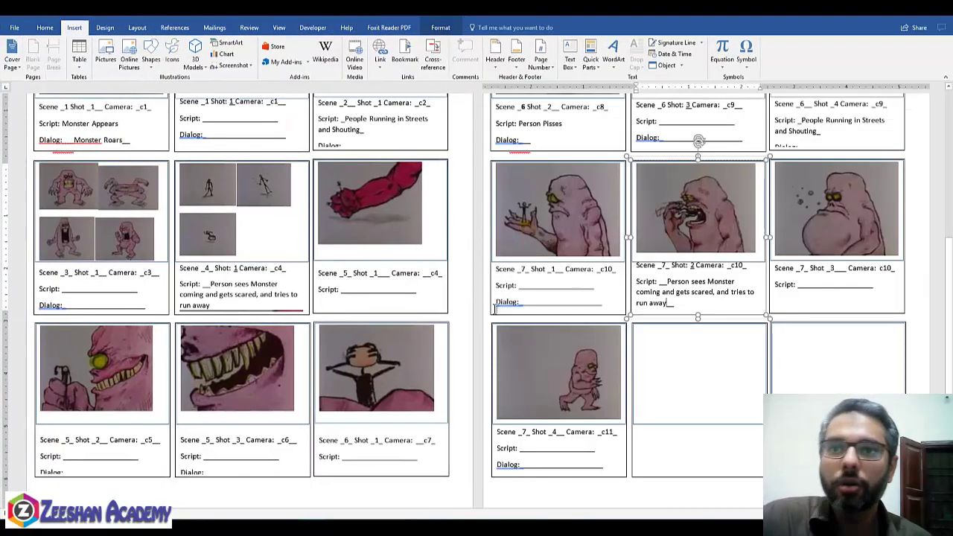
pyautogui.scroll(1, 493, 309)
pyautogui.scroll(-2, 493, 309)
pyautogui.scroll(-1, 494, 298)
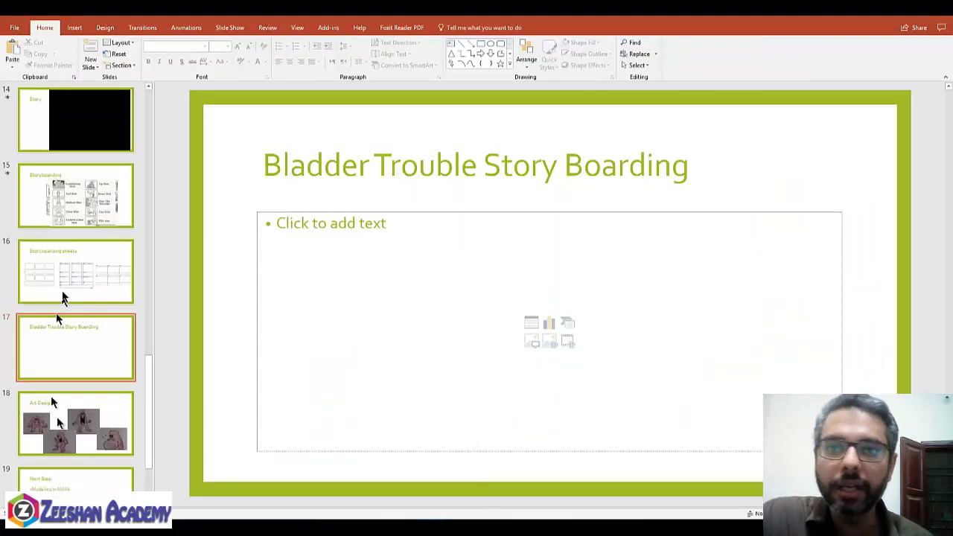
pyautogui.click(54, 408)
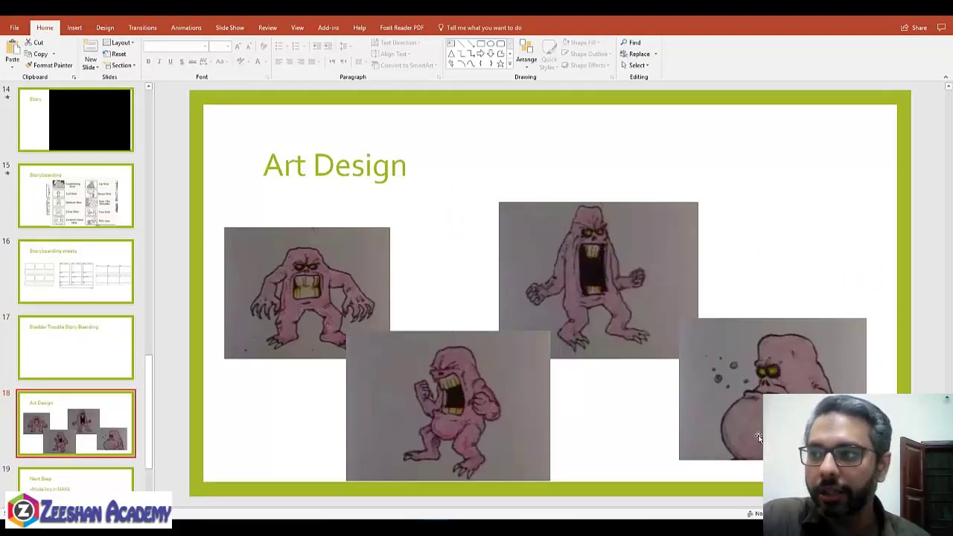
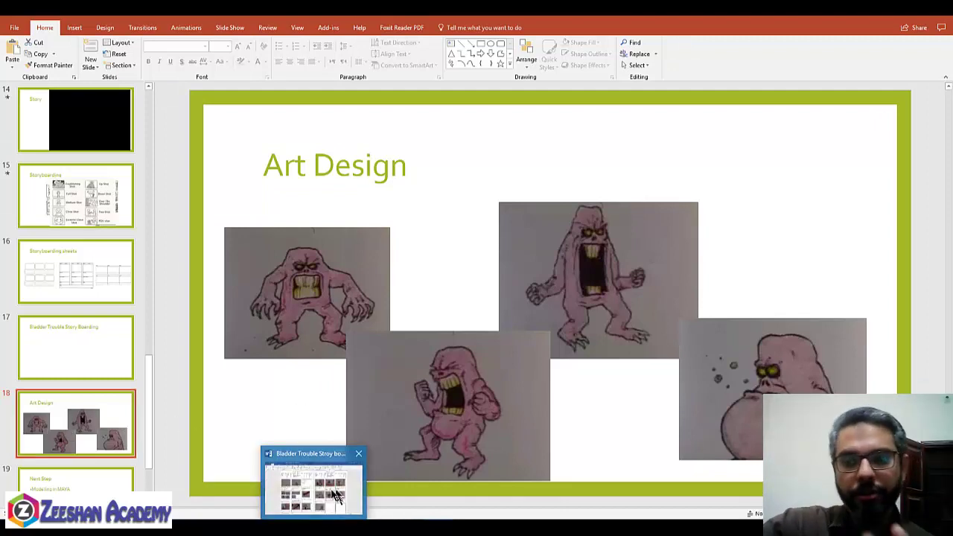
pyautogui.click(333, 491)
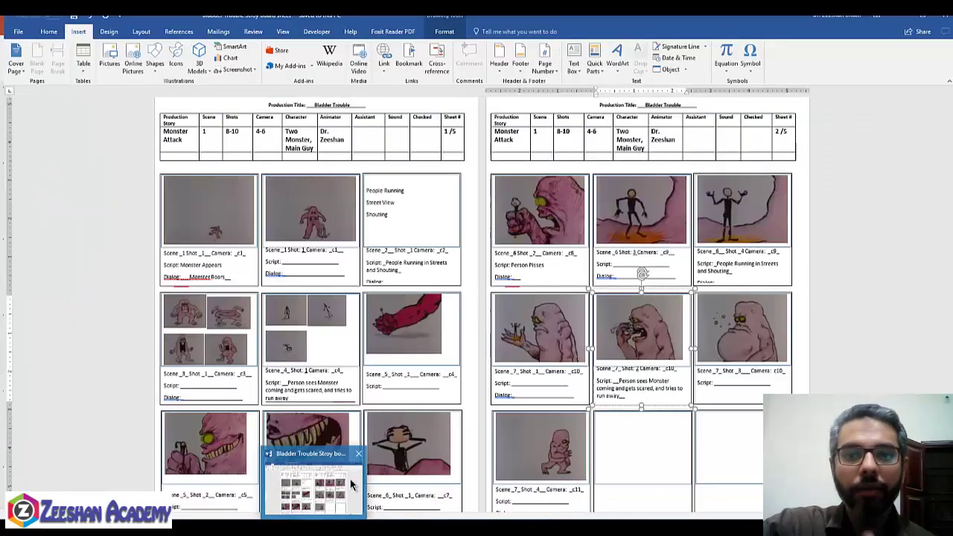
pyautogui.click(346, 478)
pyautogui.scroll(-1, 546, 467)
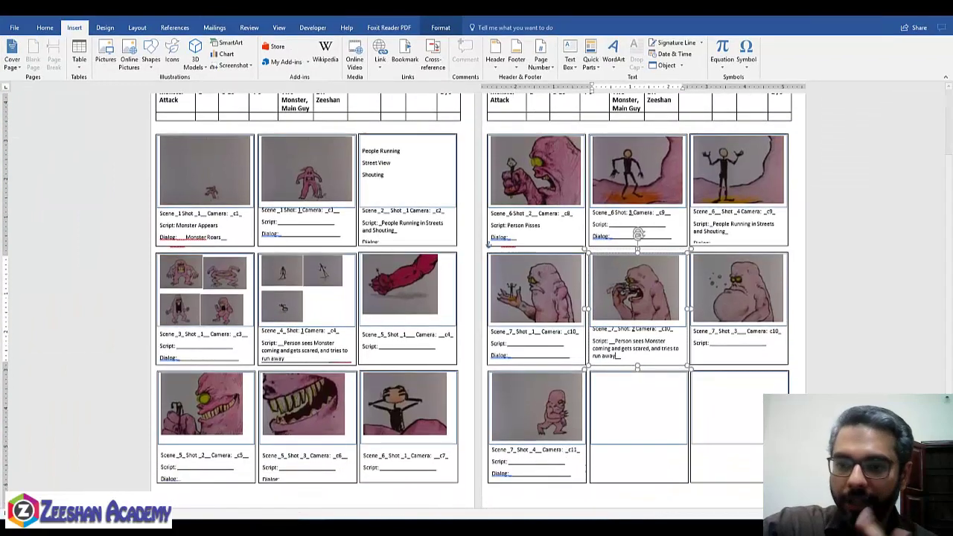
pyautogui.click(420, 500)
pyautogui.scroll(-3, 106, 456)
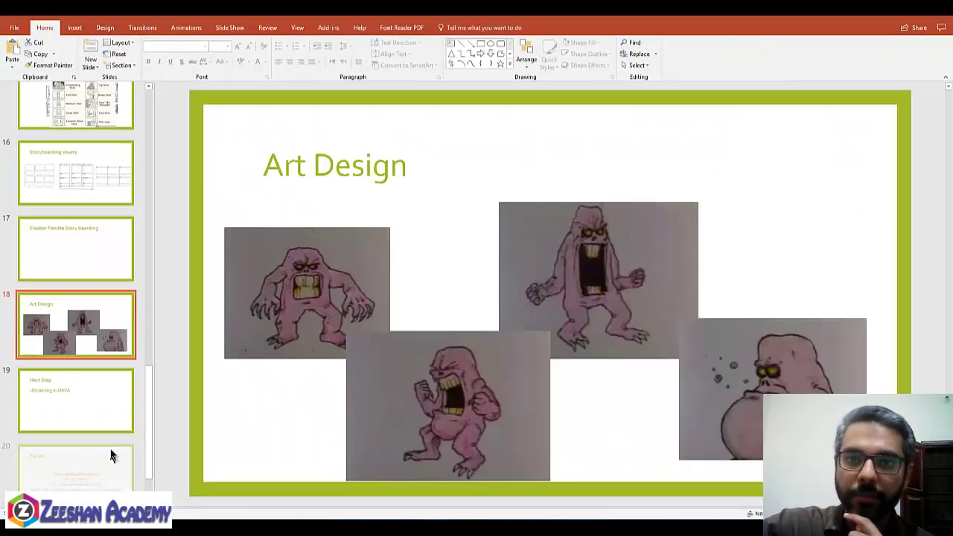
pyautogui.click(107, 385)
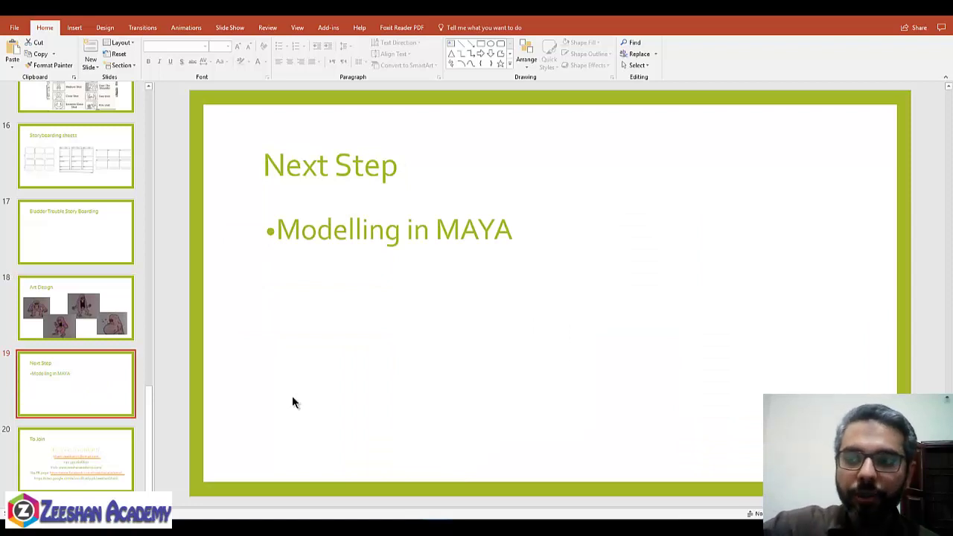
pyautogui.click(105, 308)
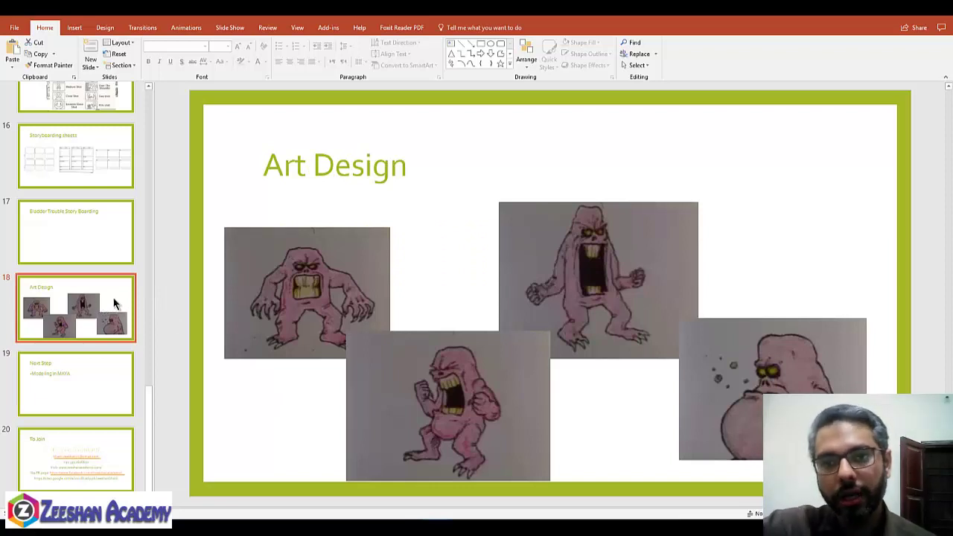